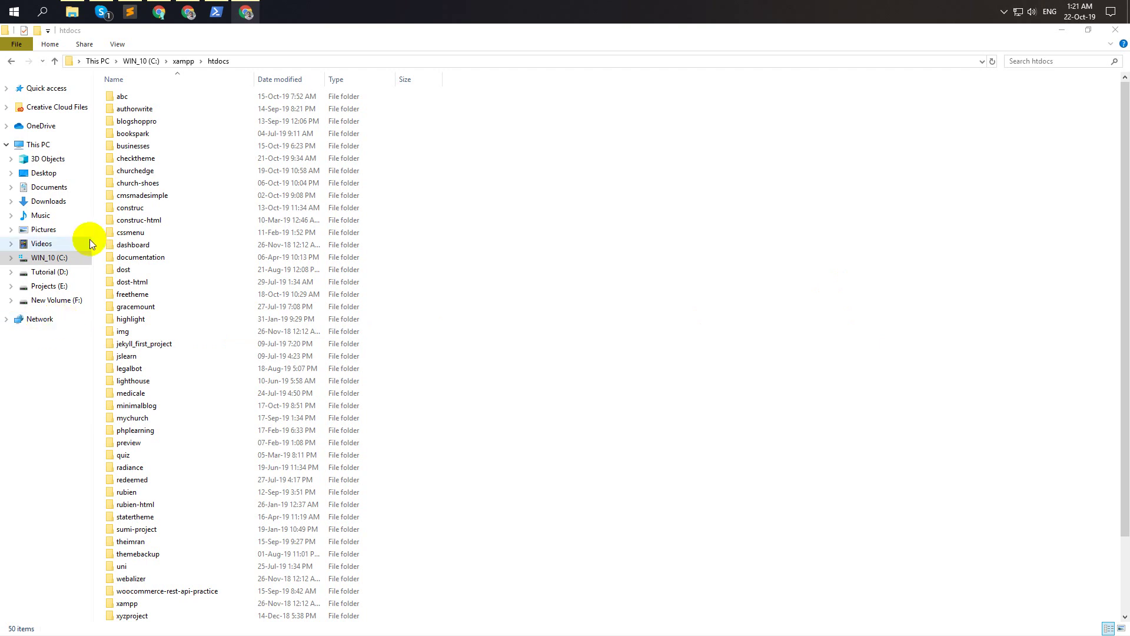
Open the WIN_10 (C:) drive, look over its contents and open the xampp folder
left_click(47, 258)
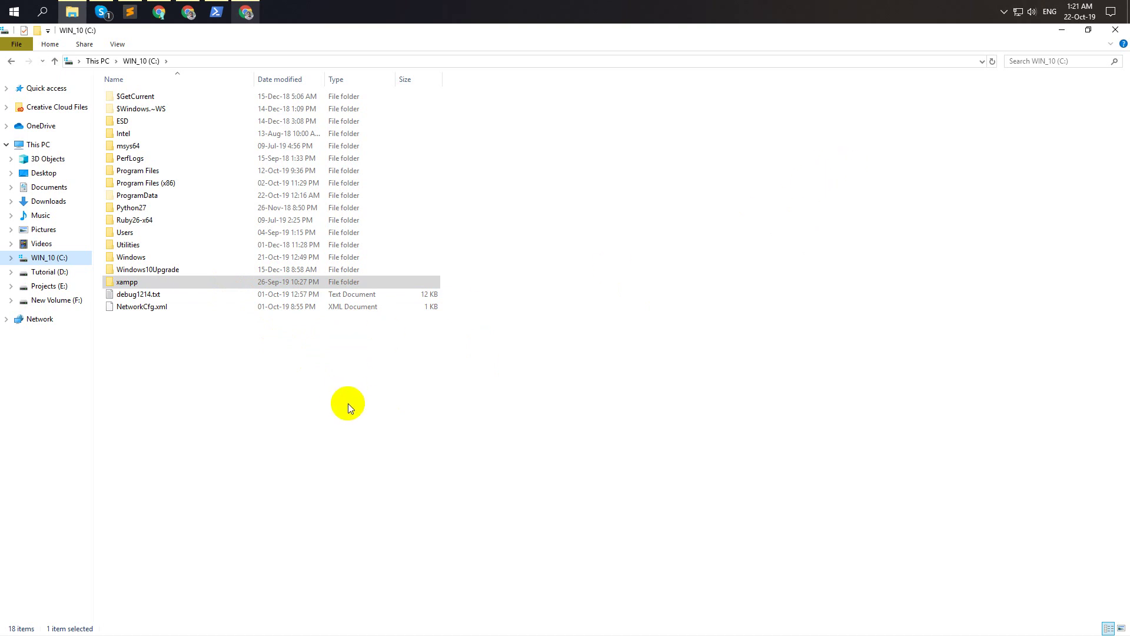
left_click_drag(364, 493, 573, 180)
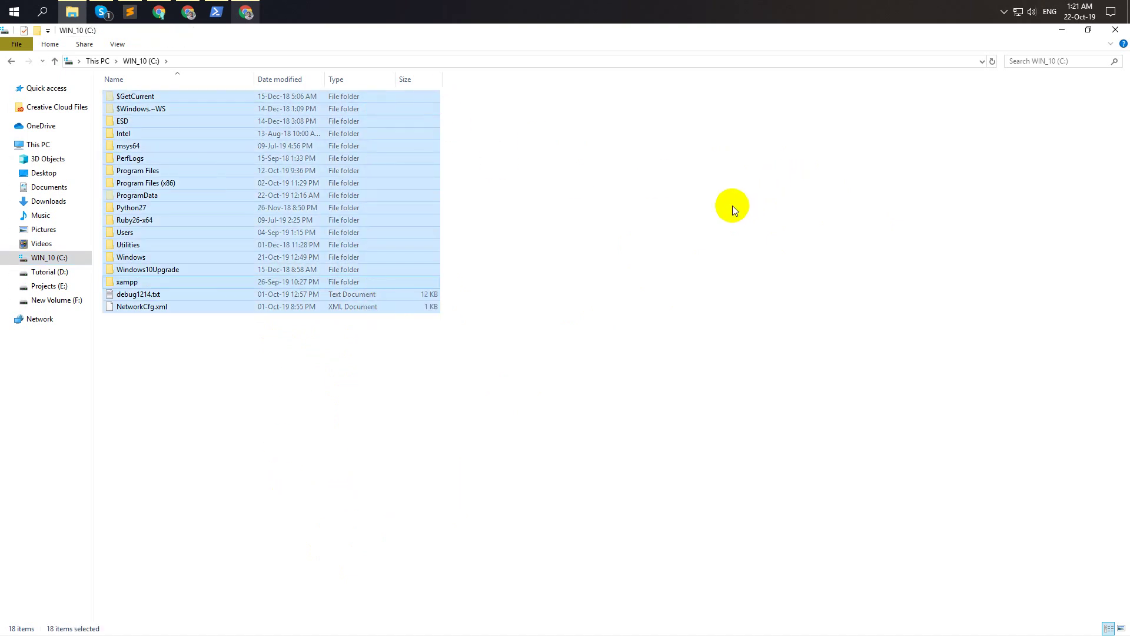
left_click(737, 243)
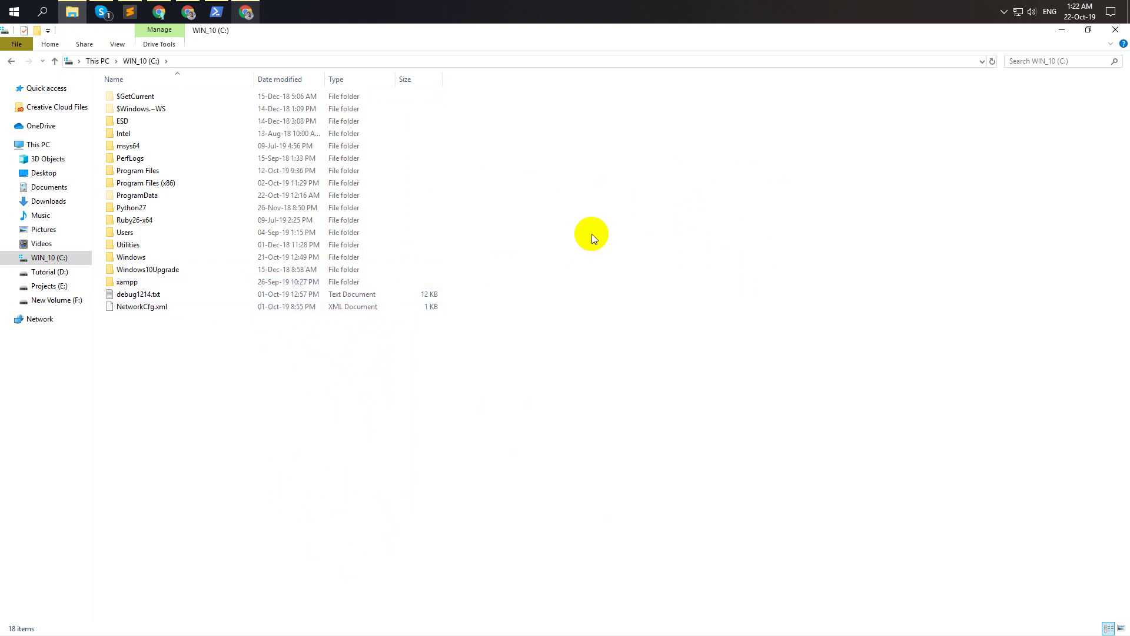
double_click(265, 281)
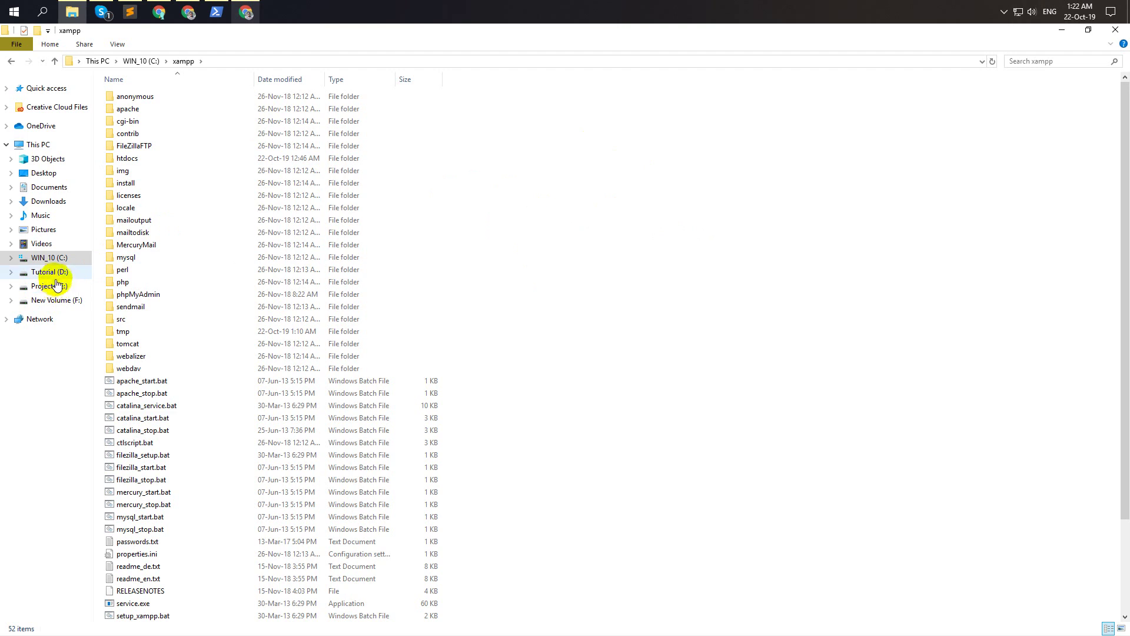
Open the htdocs folder inside C:\xampp, select all its items and review the list of website projects
left_click(49, 258)
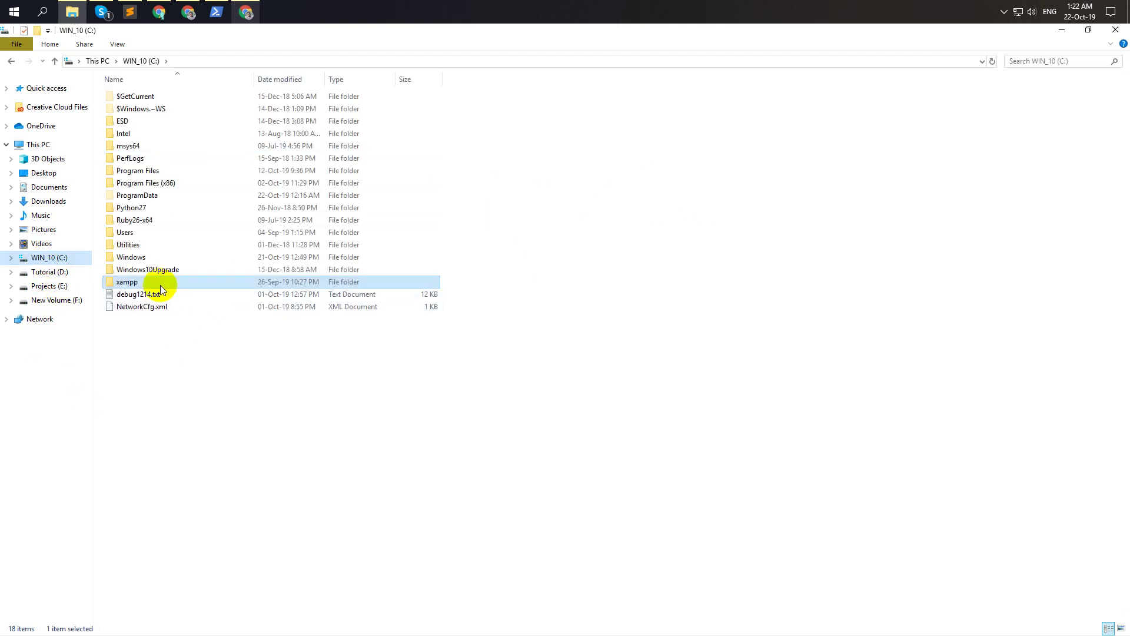
double_click(221, 287)
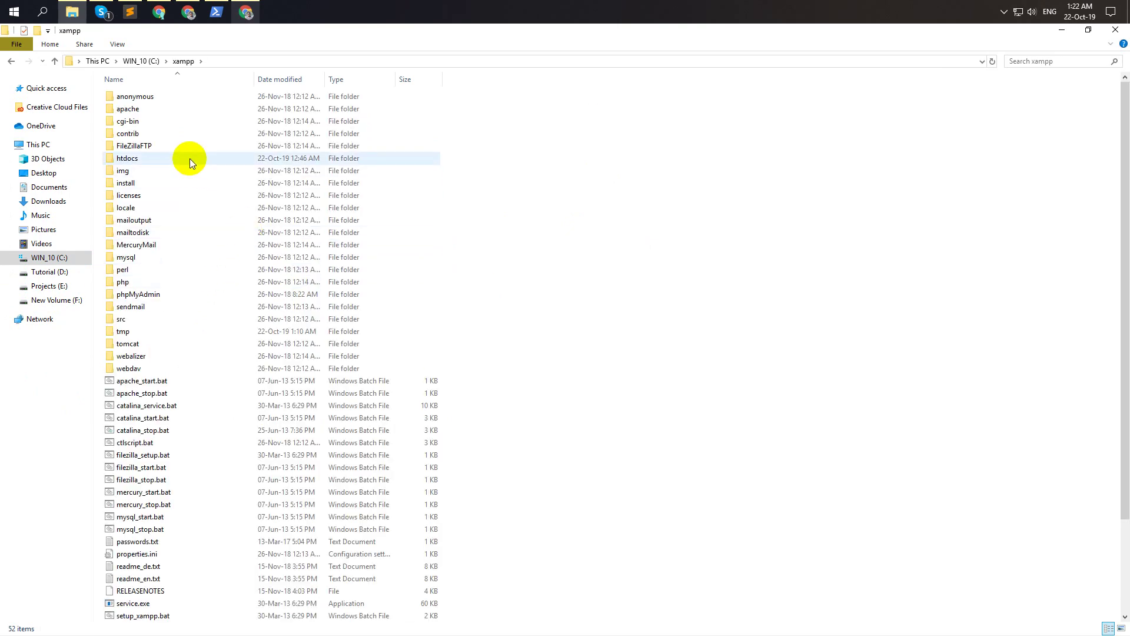
double_click(189, 158)
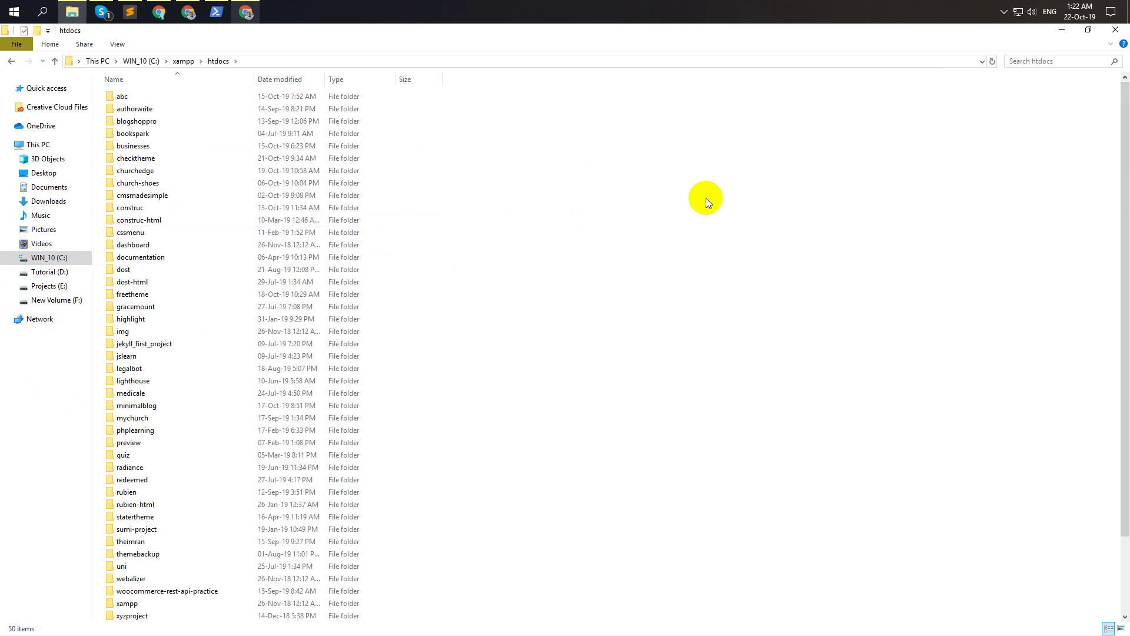
key("ctrl+a")
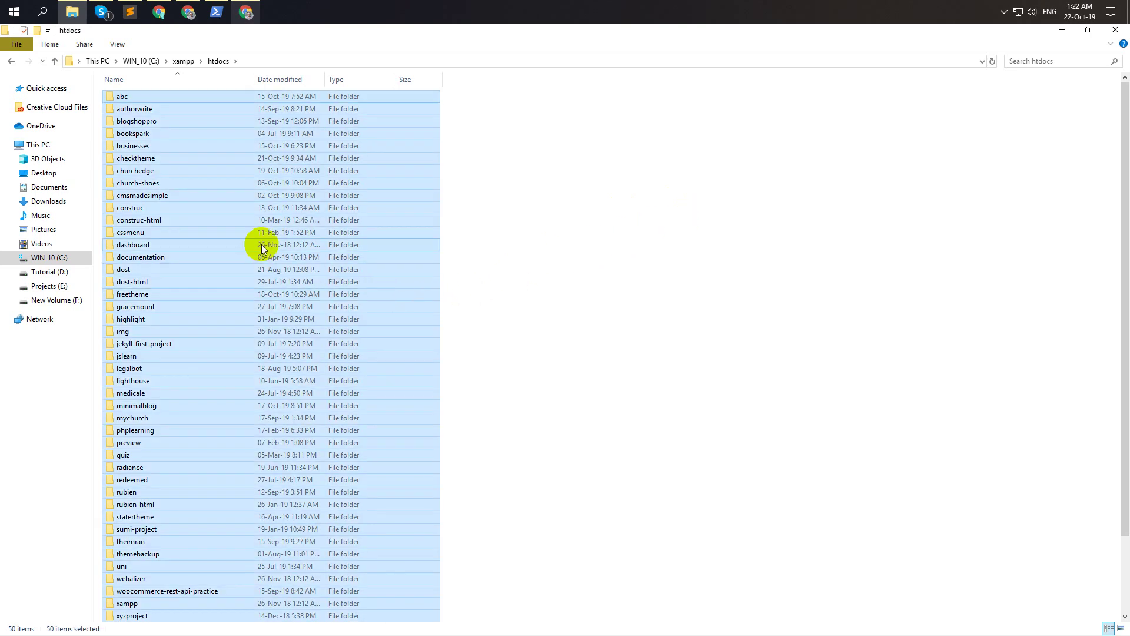
scroll(260, 242, "down", 3)
scroll(263, 254, "up", 3)
Review the contents of the websites folder on the Projects (E:) drive and return to the htdocs folder
left_click(49, 285)
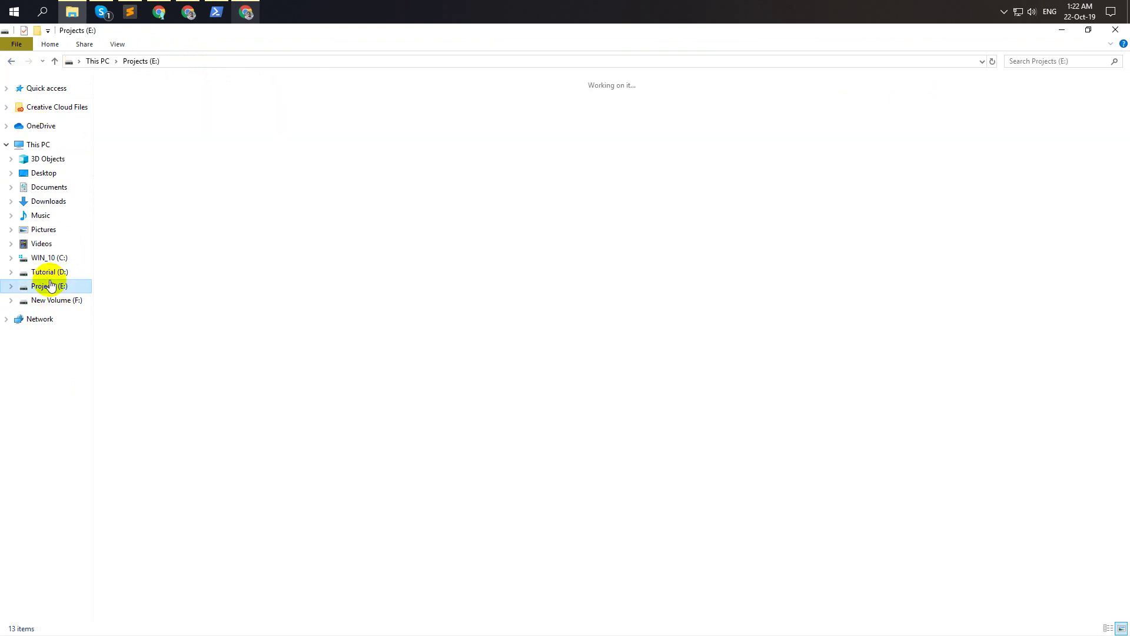
double_click(712, 108)
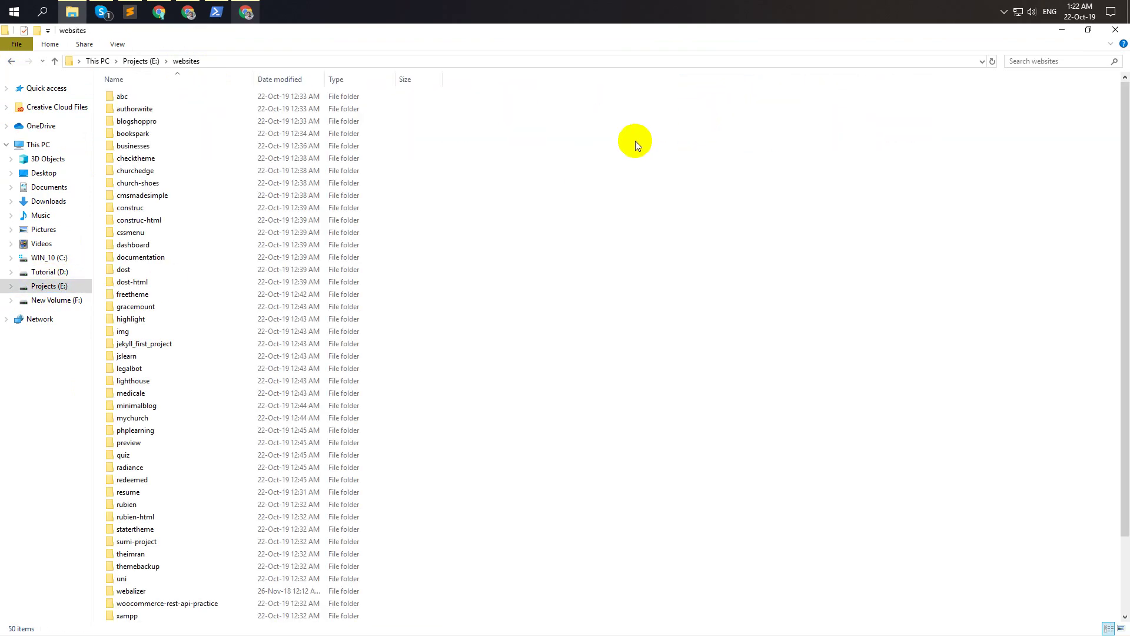
scroll(397, 219, "down", 2)
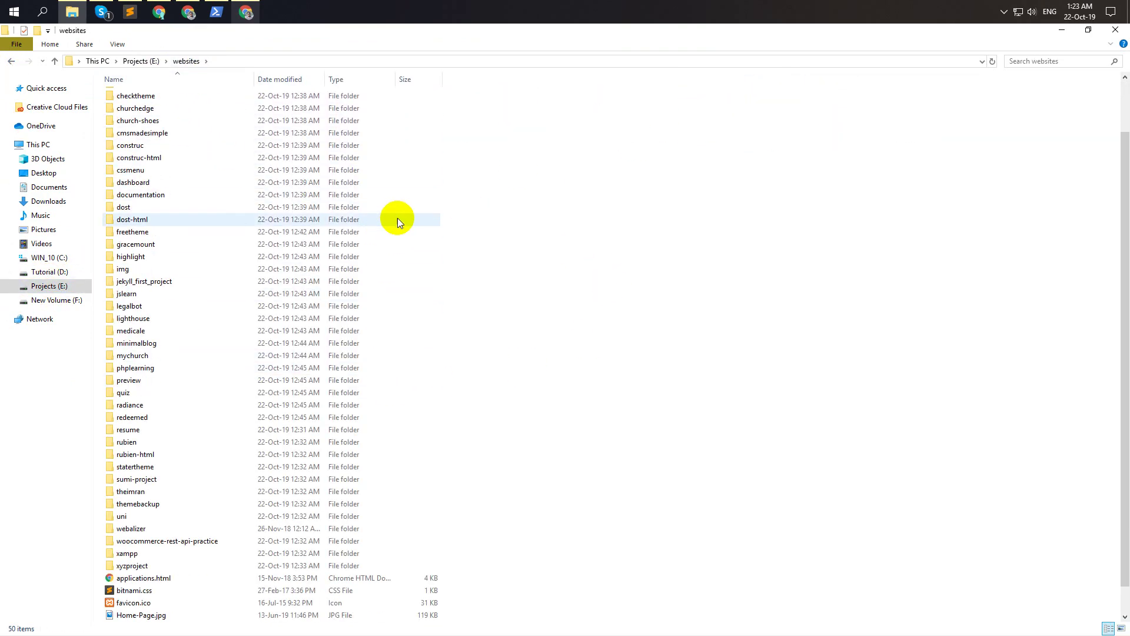
scroll(397, 232, "up", 2)
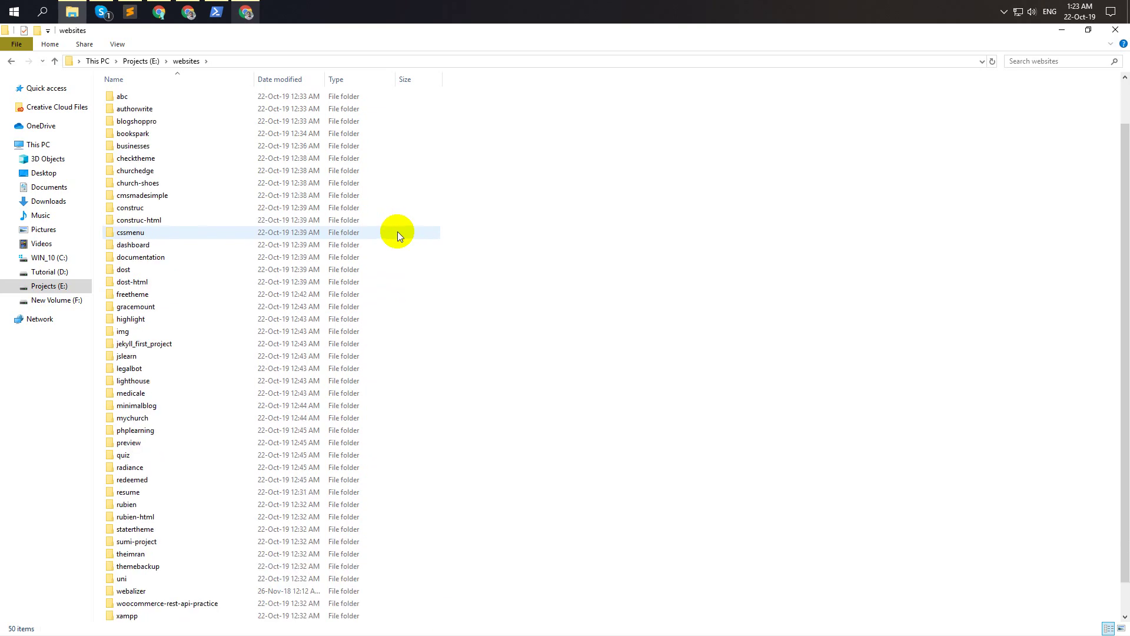
left_click(9, 62)
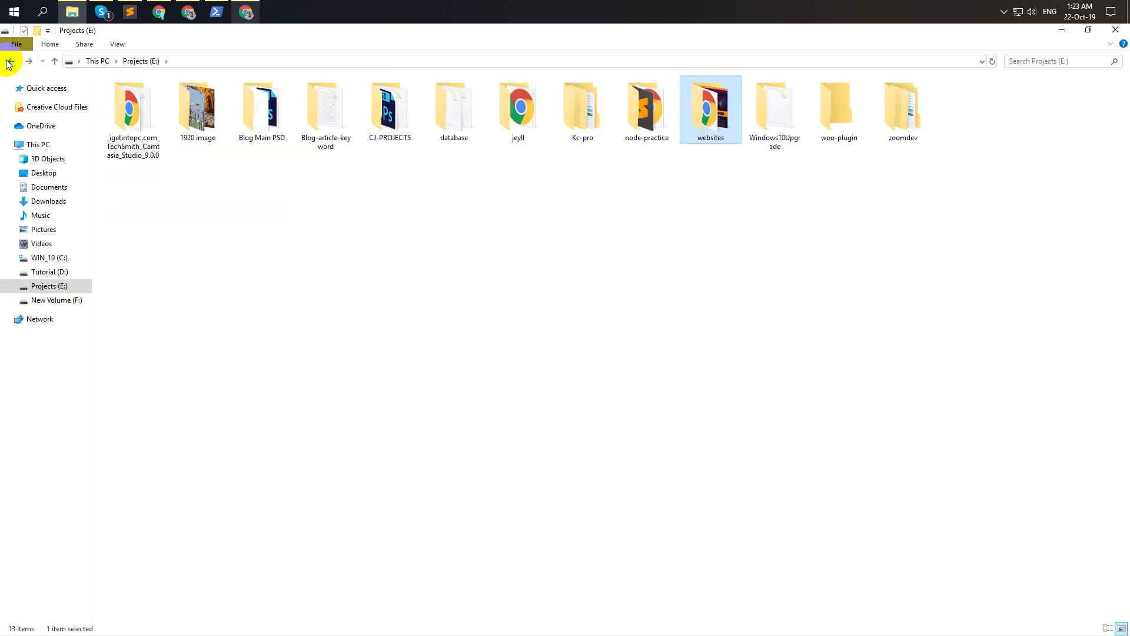
left_click(9, 62)
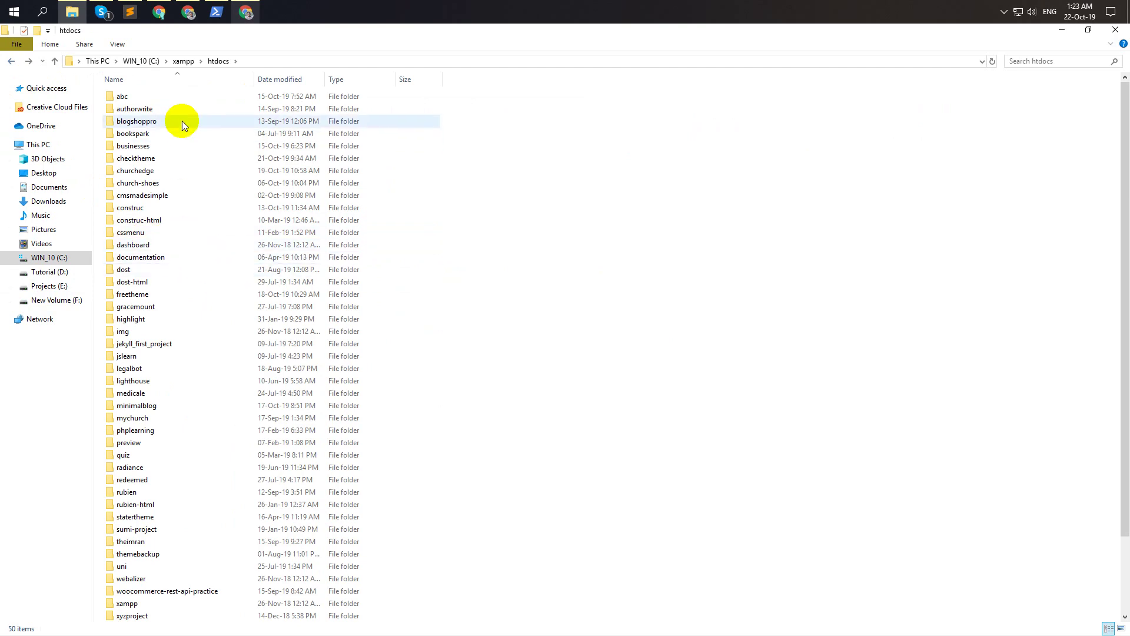
Open the data folder inside C:\xampp\mysql and look through its database folders
left_click(181, 61)
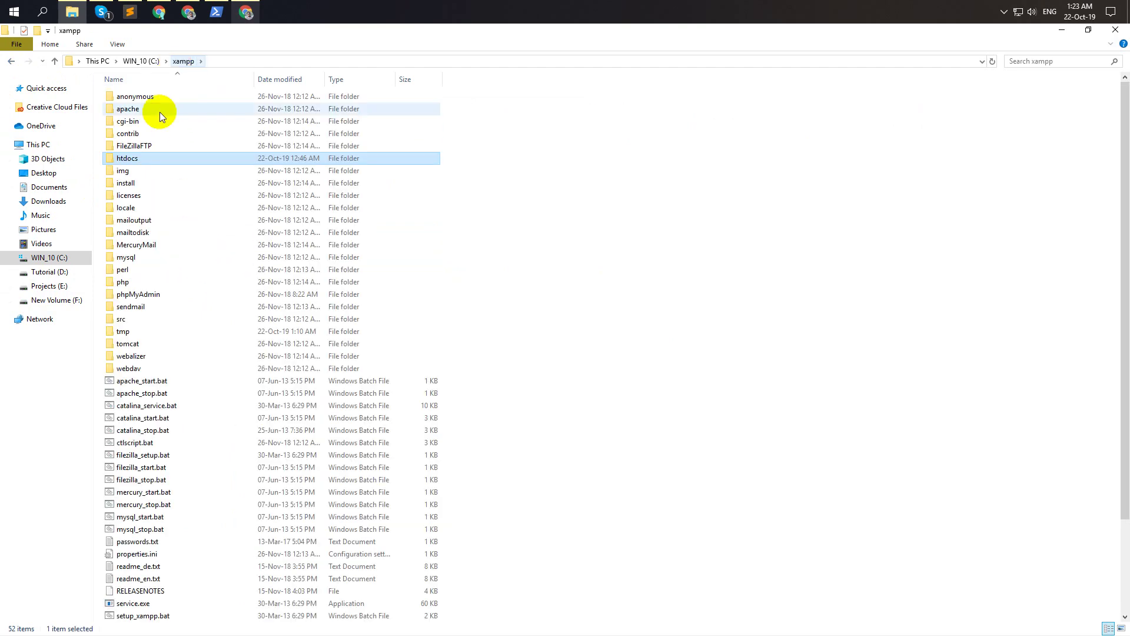
left_click(49, 257)
double_click(127, 282)
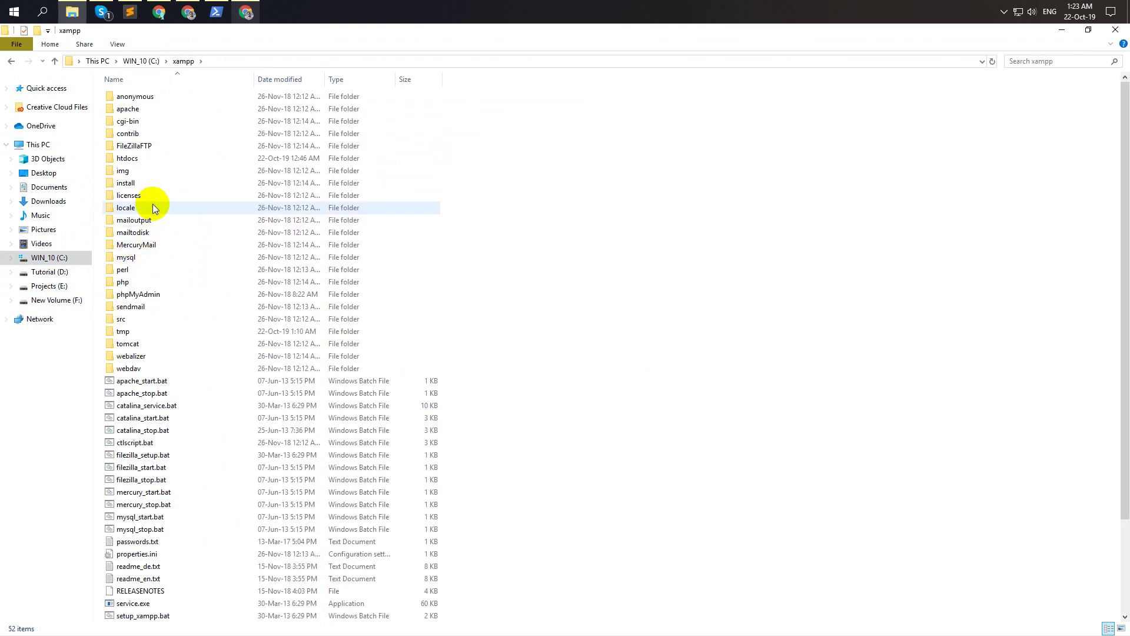
double_click(147, 261)
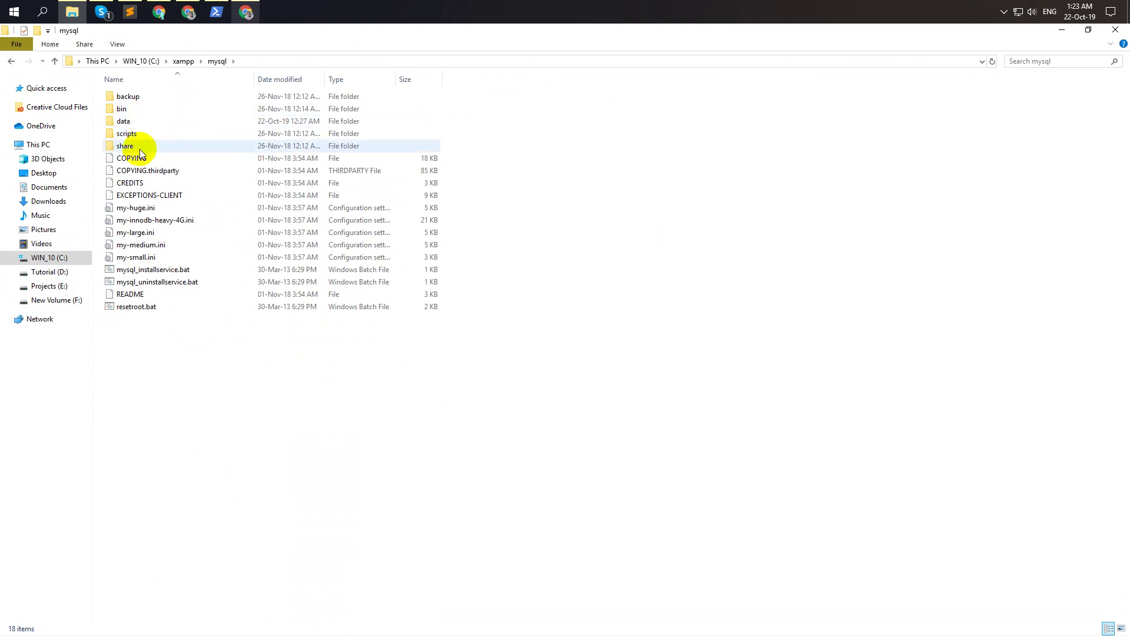
left_click(140, 126)
double_click(140, 126)
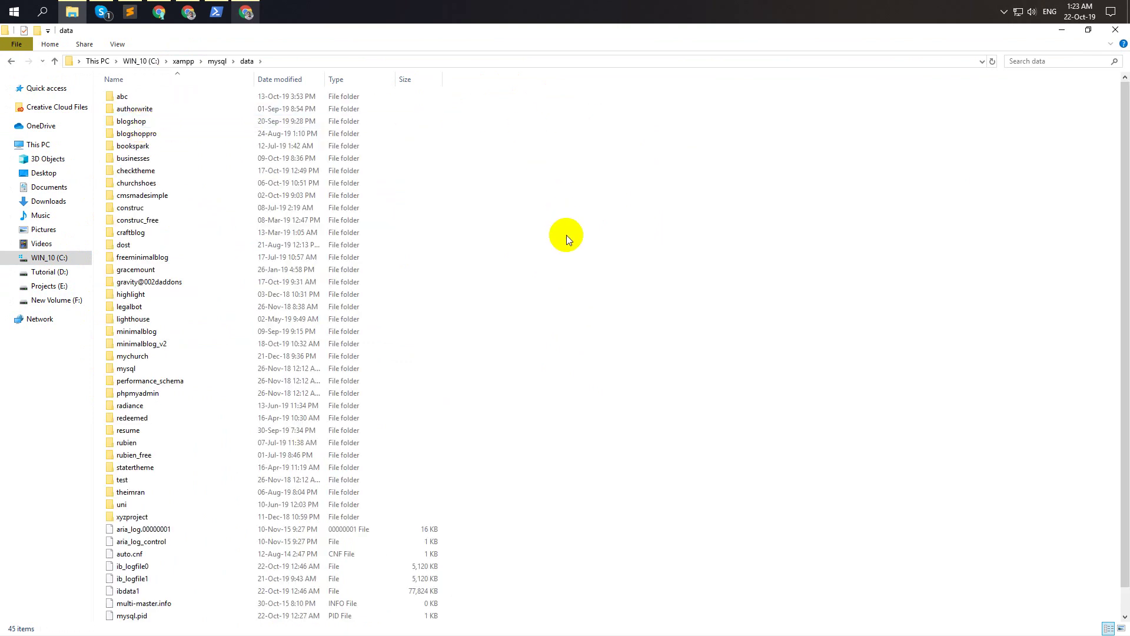
scroll(568, 189, "down", 1)
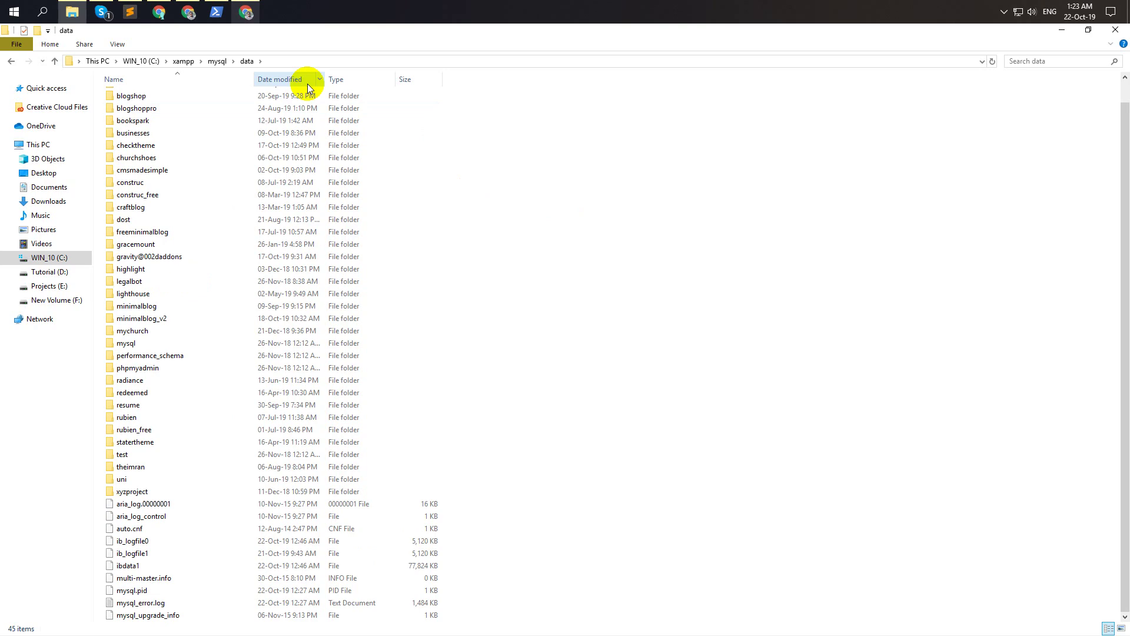
Switch to Chrome and load localhost/phpmyadmin in the tab with the XAMPP search results
left_click(188, 12)
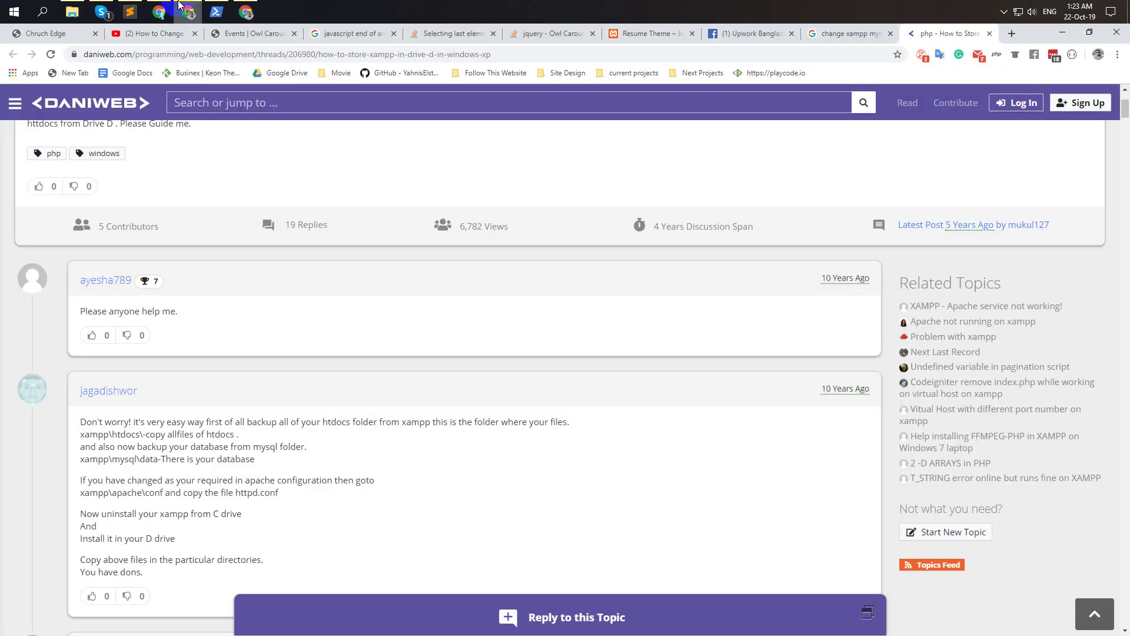
left_click(831, 54)
type("localhos")
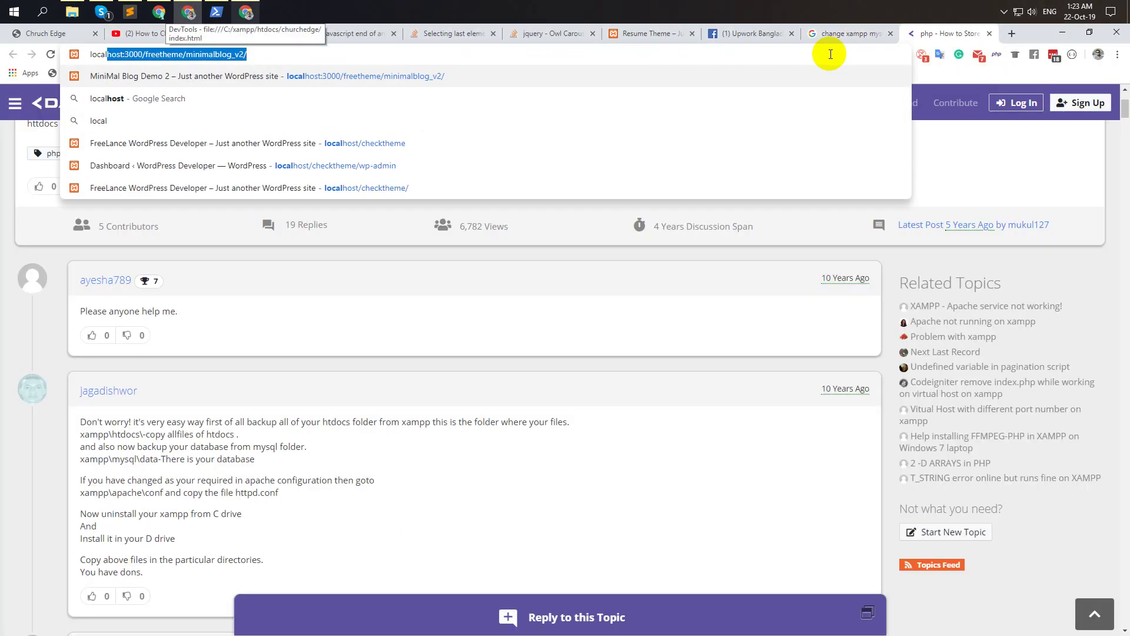
left_click(860, 34)
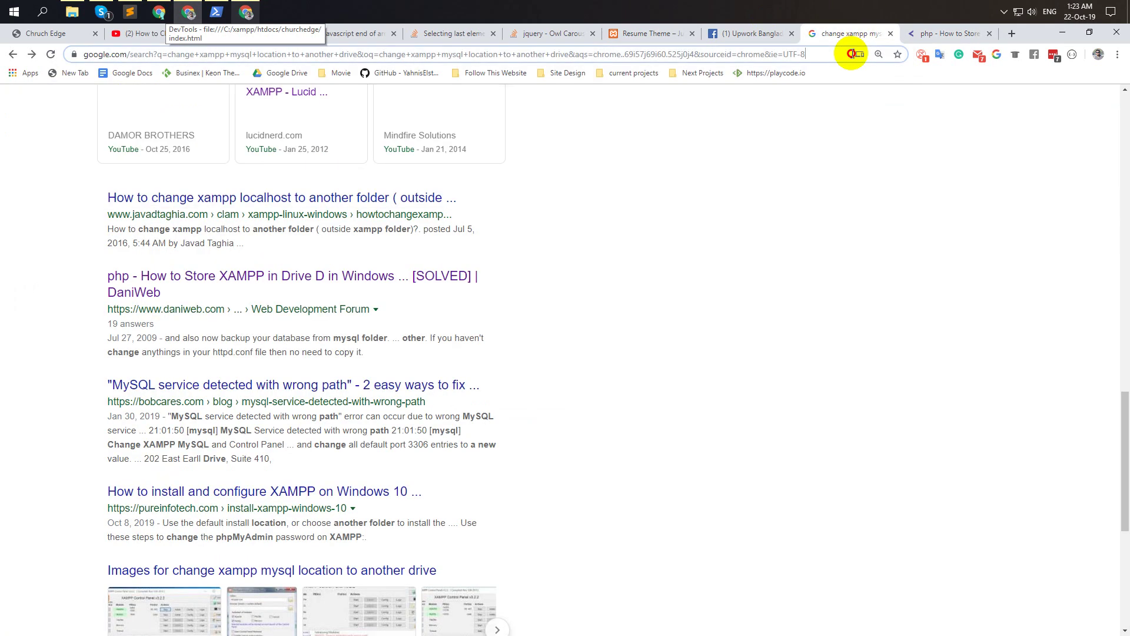
left_click(851, 54)
type("l")
type("ocalh")
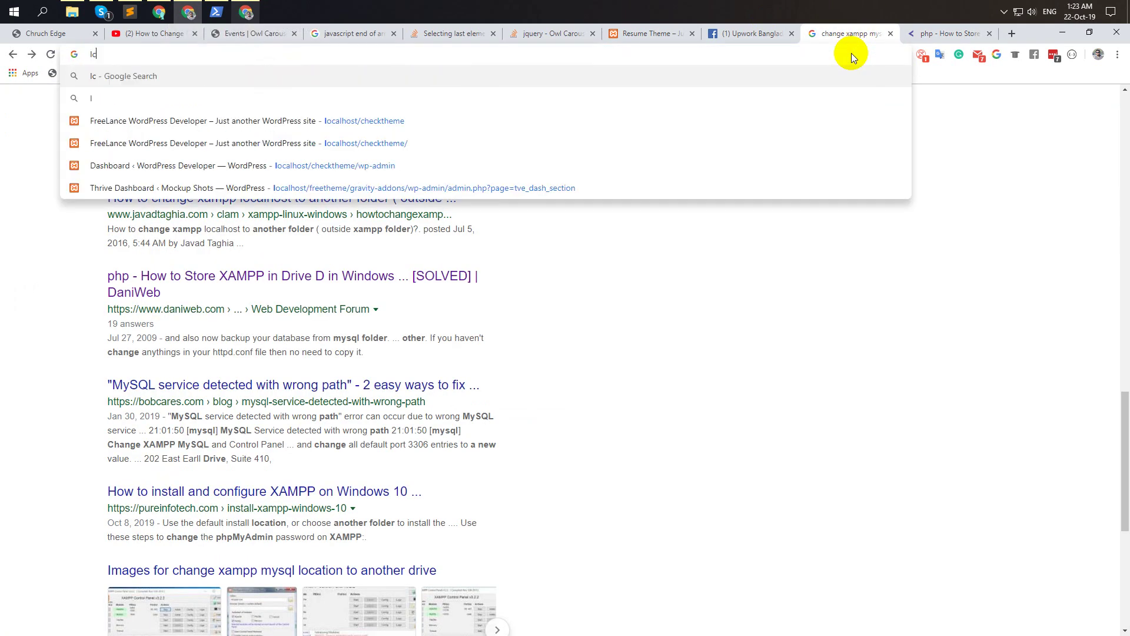
type("ost")
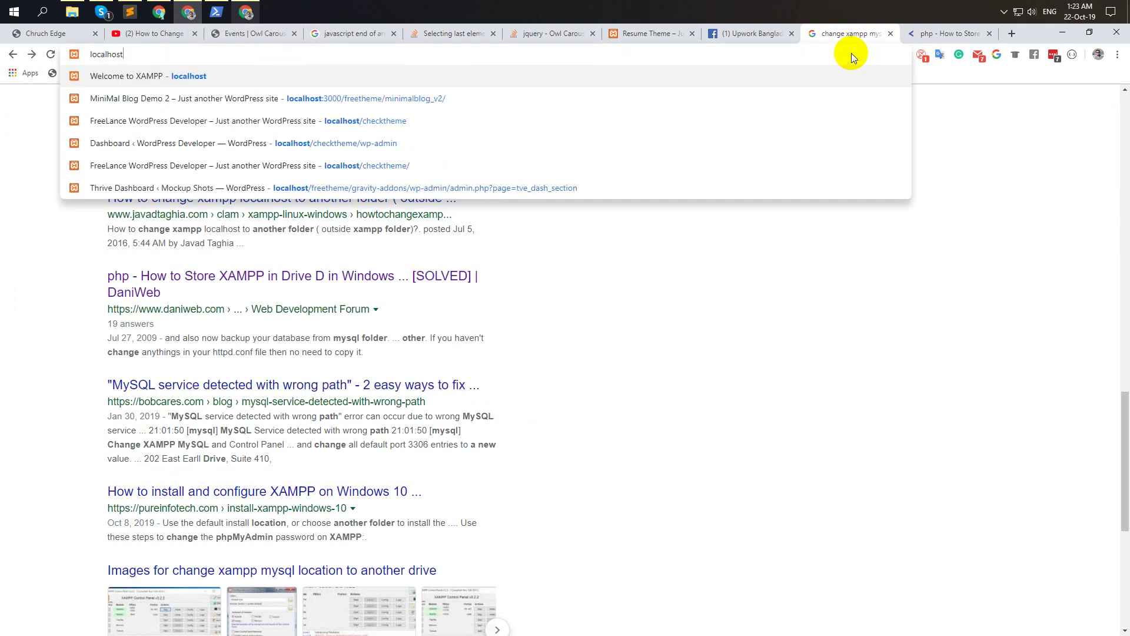
type("/phpmyadmin")
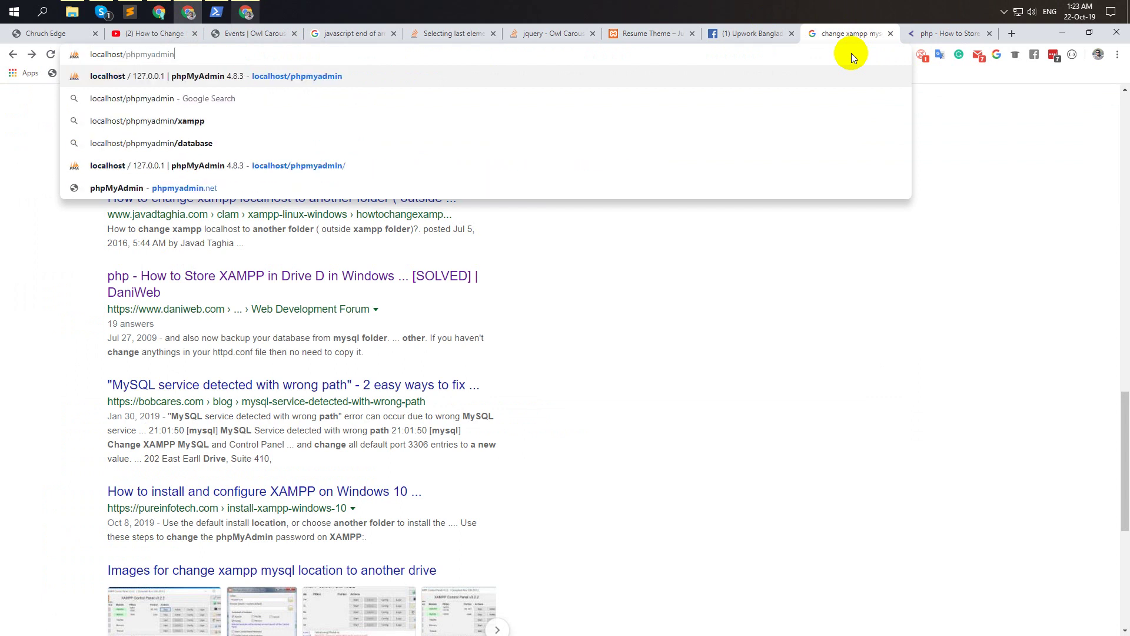
key("Return")
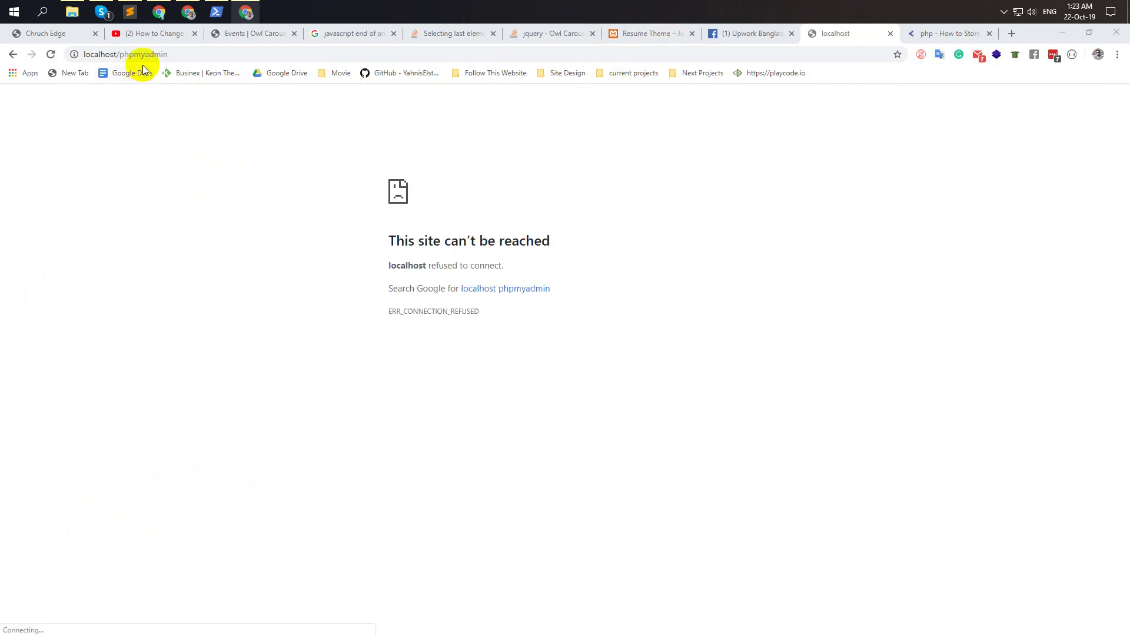
Reload the localhost/phpmyadmin page and return to the mysql data folder in File Explorer
left_click_drag(120, 54, 202, 54)
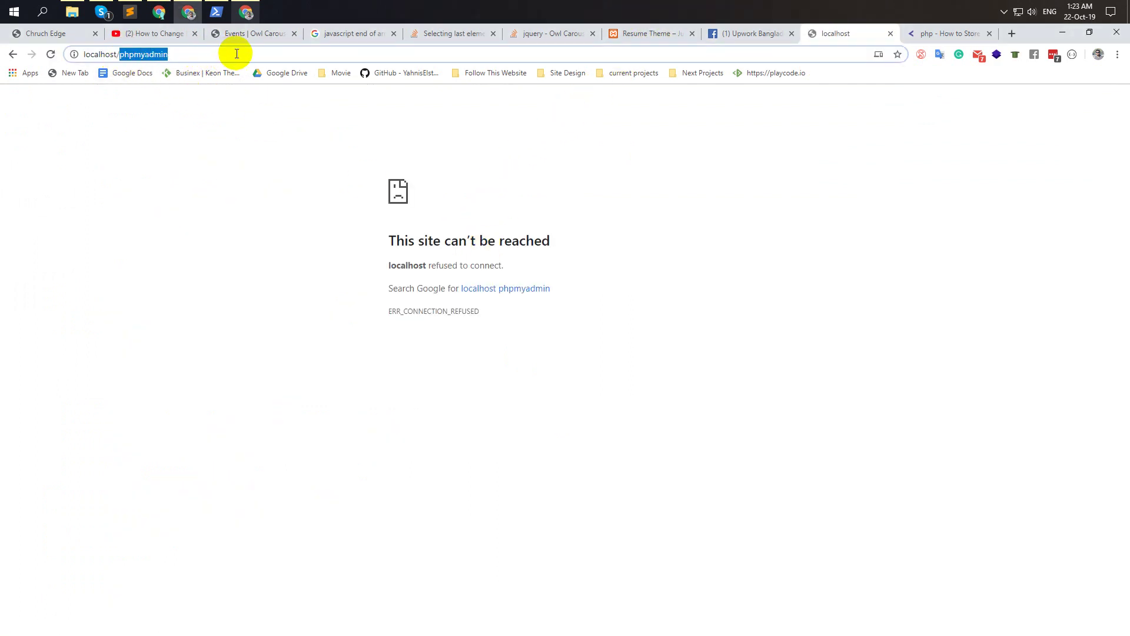
left_click(1005, 11)
left_click(551, 8)
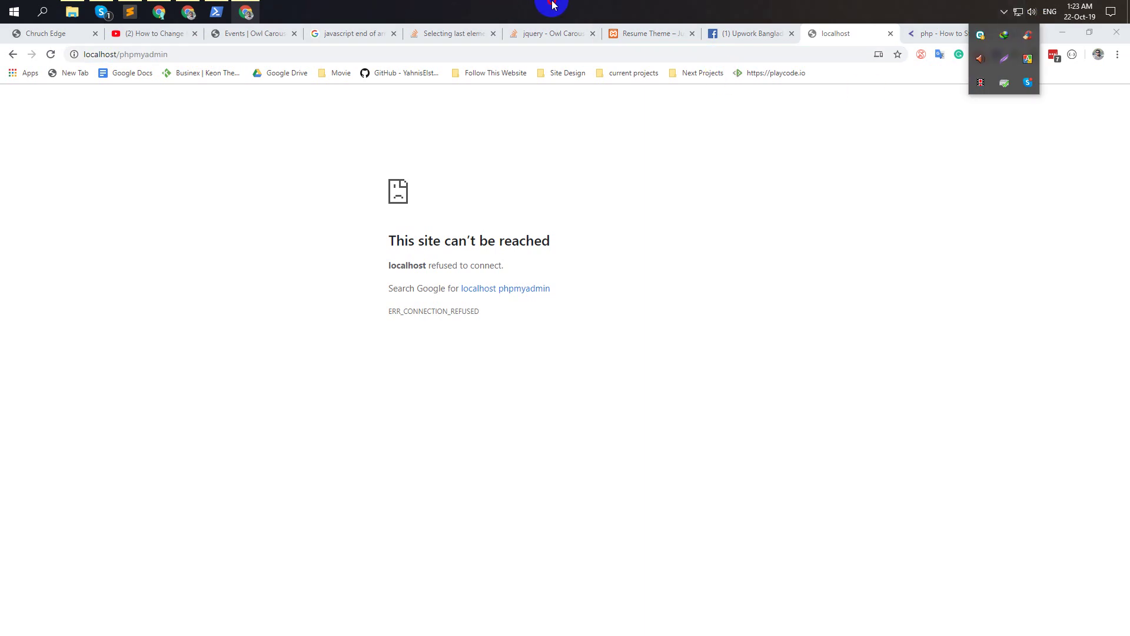
key("F5")
key("alt+Tab")
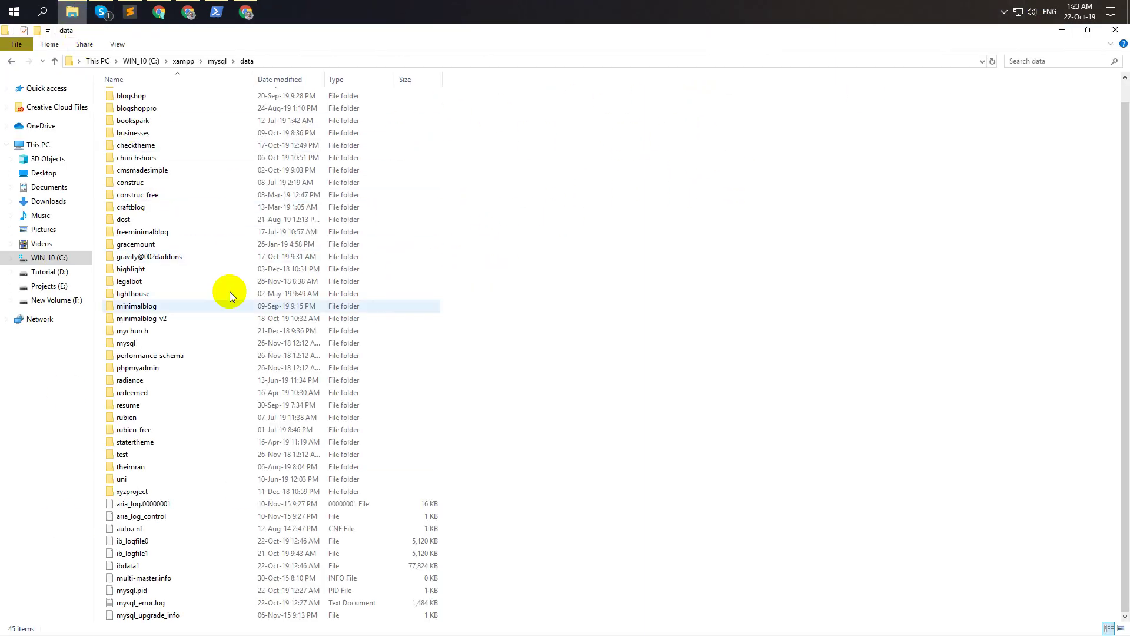
scroll(659, 188, "up", 1)
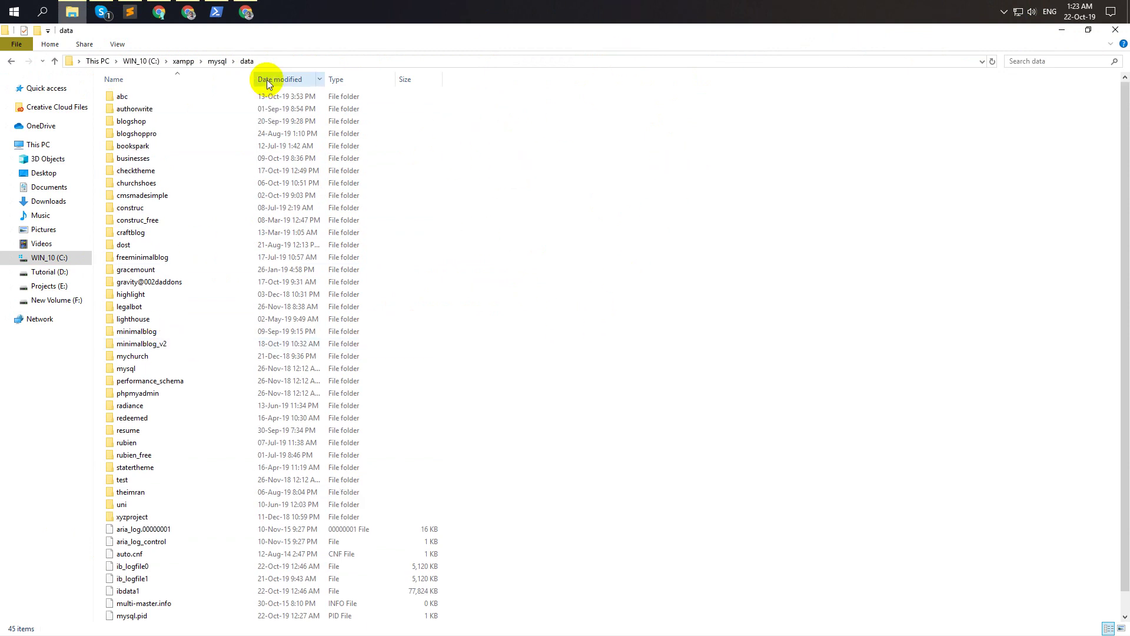
Review the contents of the database folder on the Projects (E:) drive and leave the folder
left_click(50, 286)
double_click(450, 115)
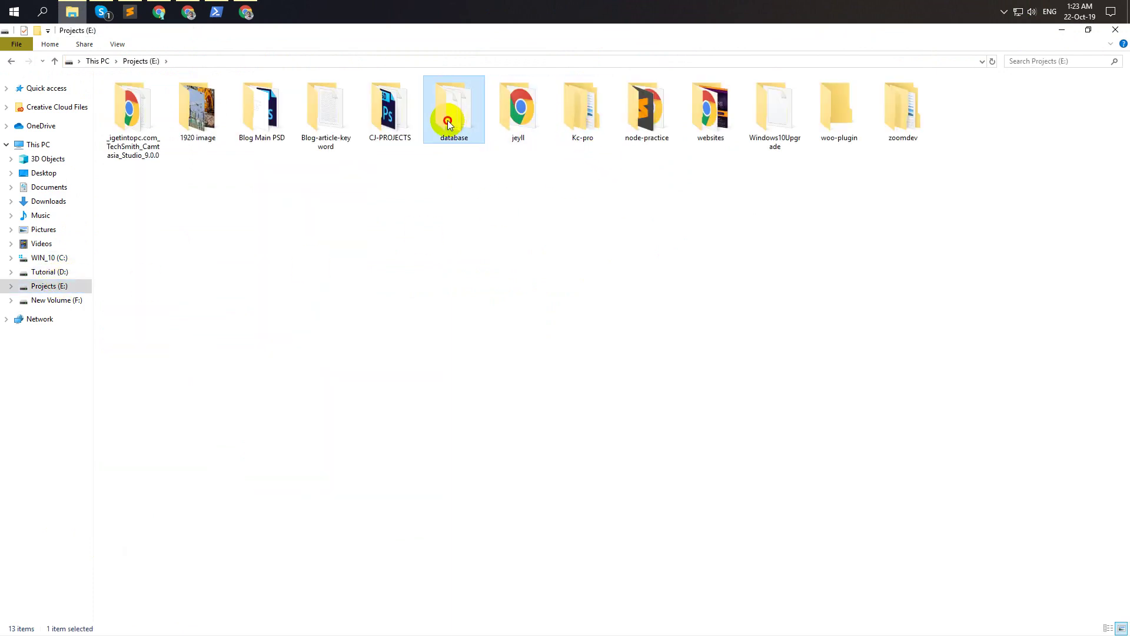
scroll(665, 222, "down", 1)
scroll(658, 235, "up", 1)
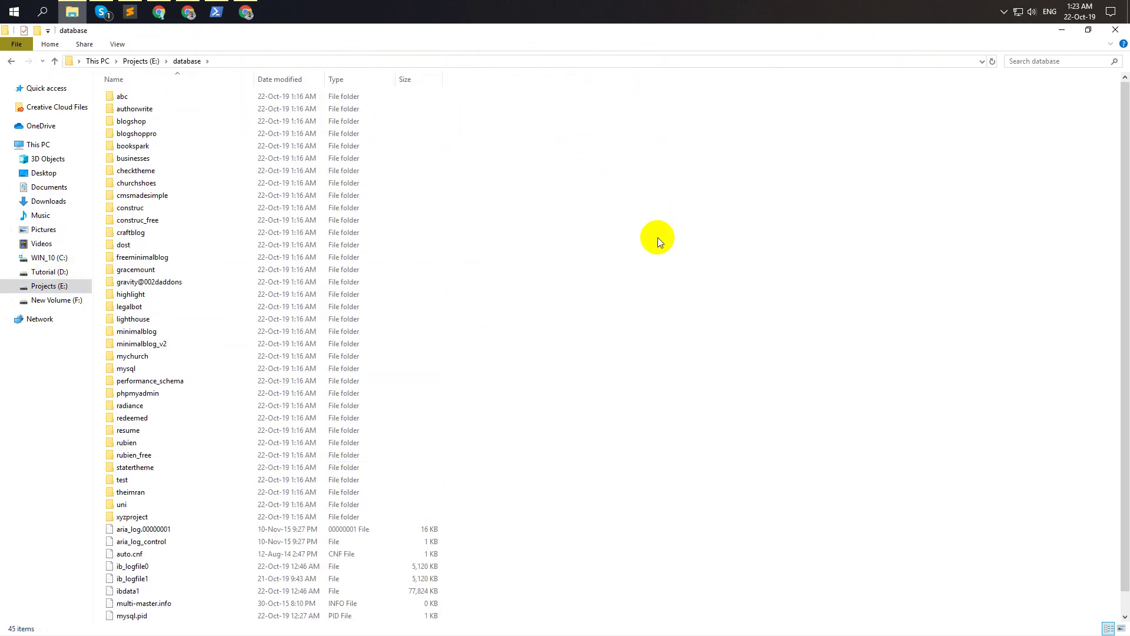
left_click(11, 62)
Copy httpd.conf from C:\xampp\apache\conf to the root of the Projects (E:) drive and return to the conf folder
left_click(49, 257)
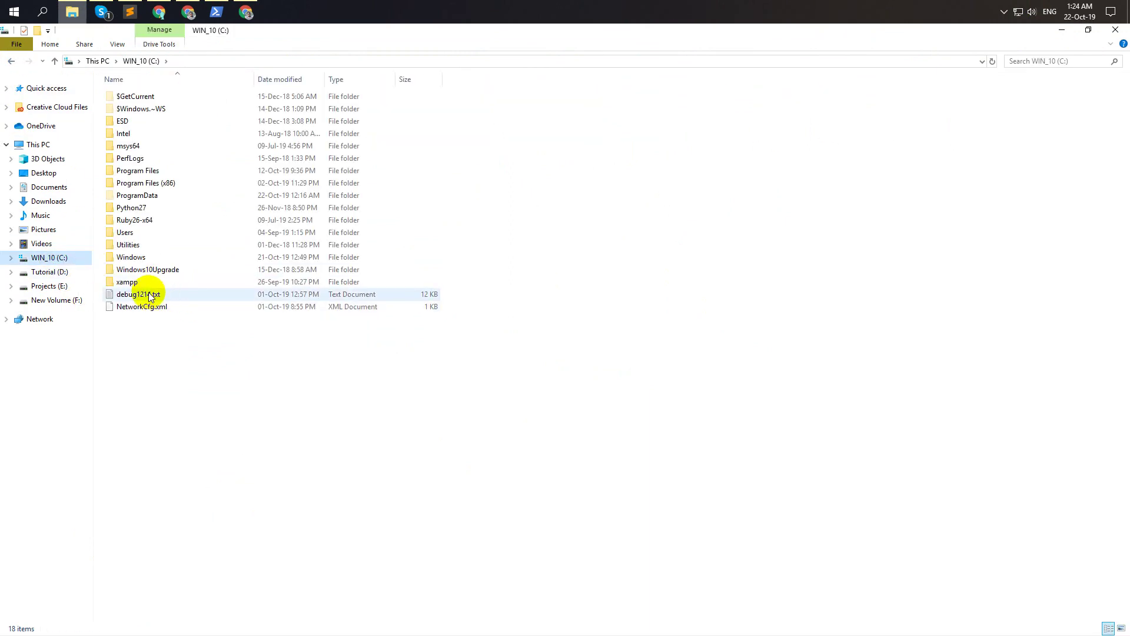
double_click(132, 282)
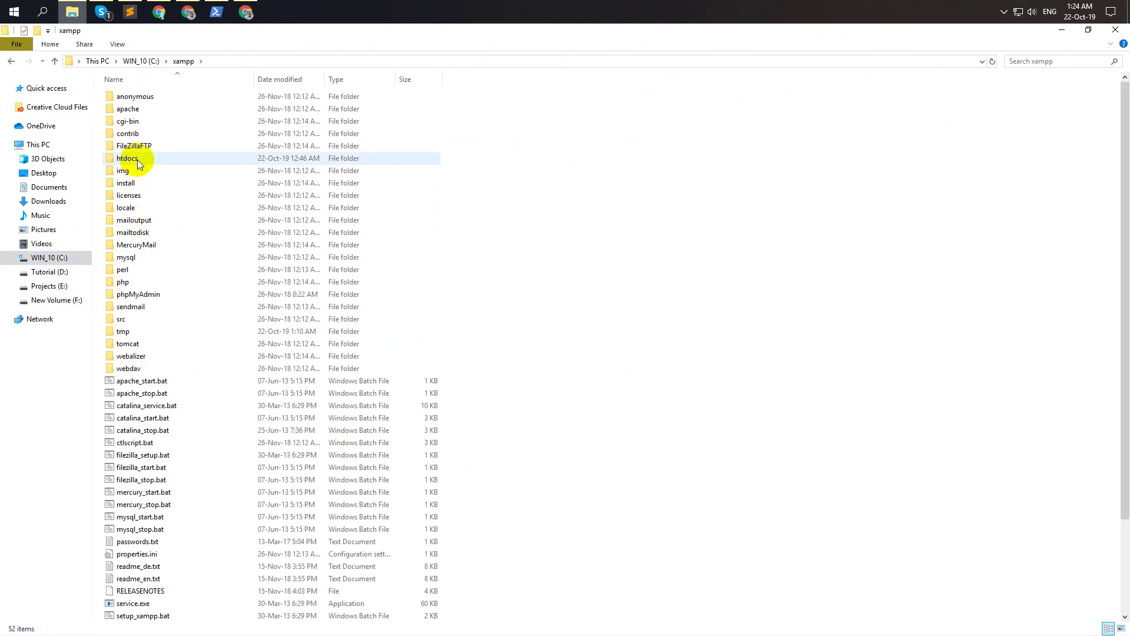
double_click(143, 111)
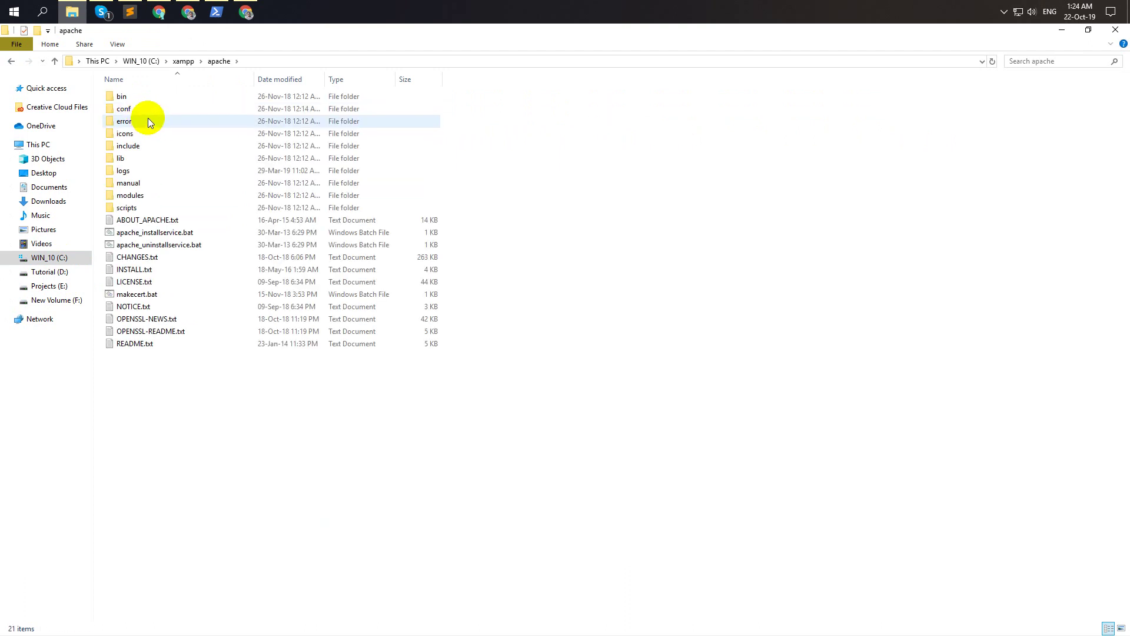
double_click(147, 111)
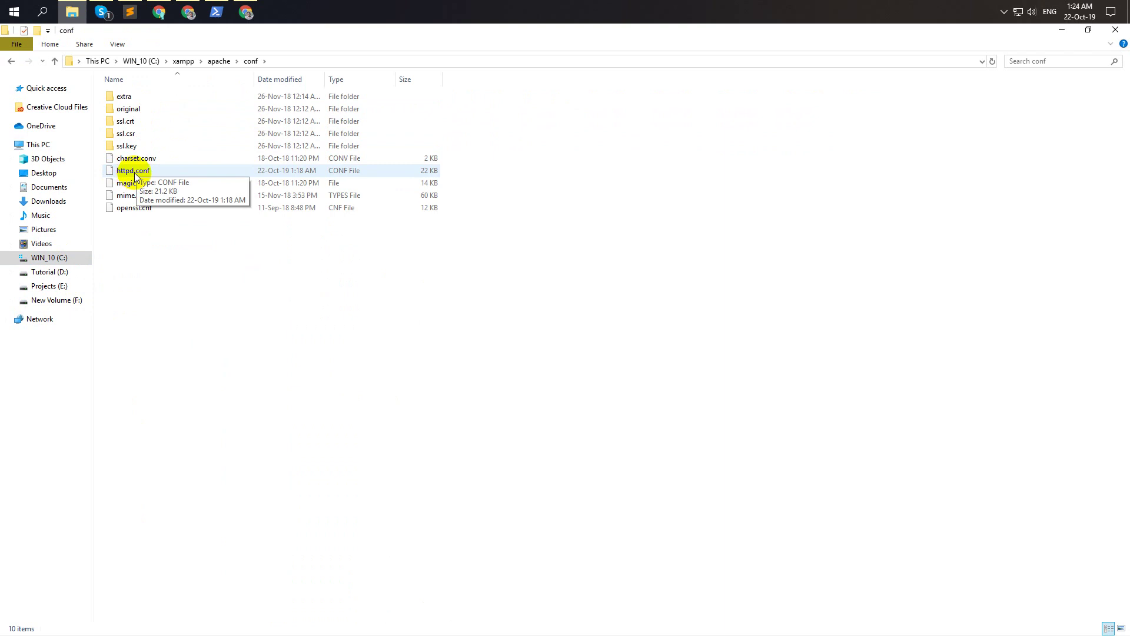
left_click(161, 172)
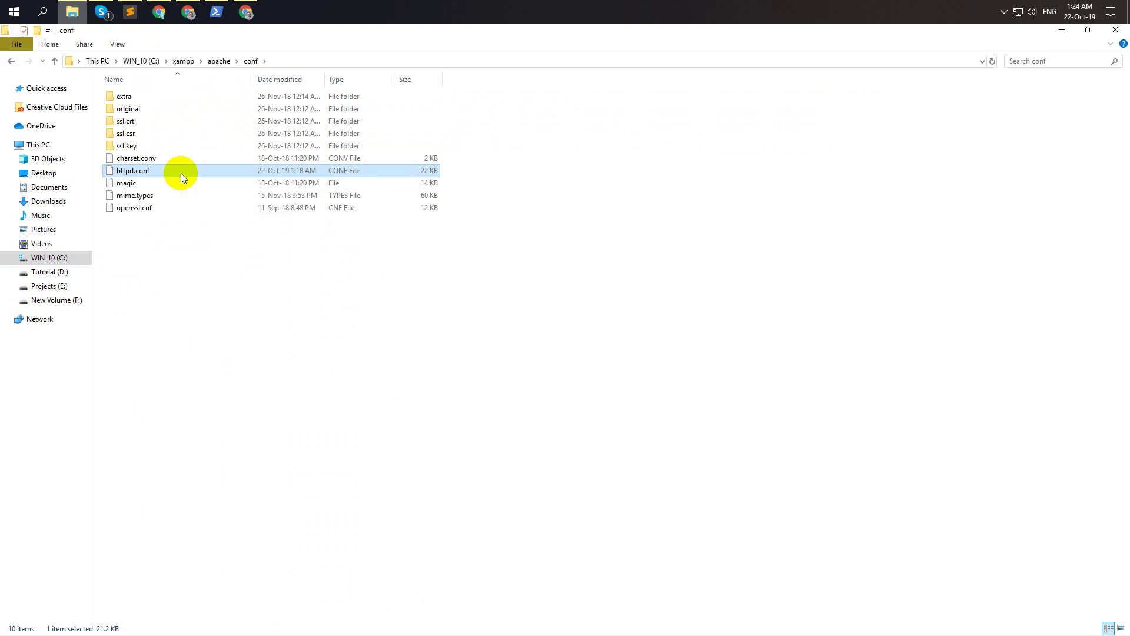
left_click(49, 288)
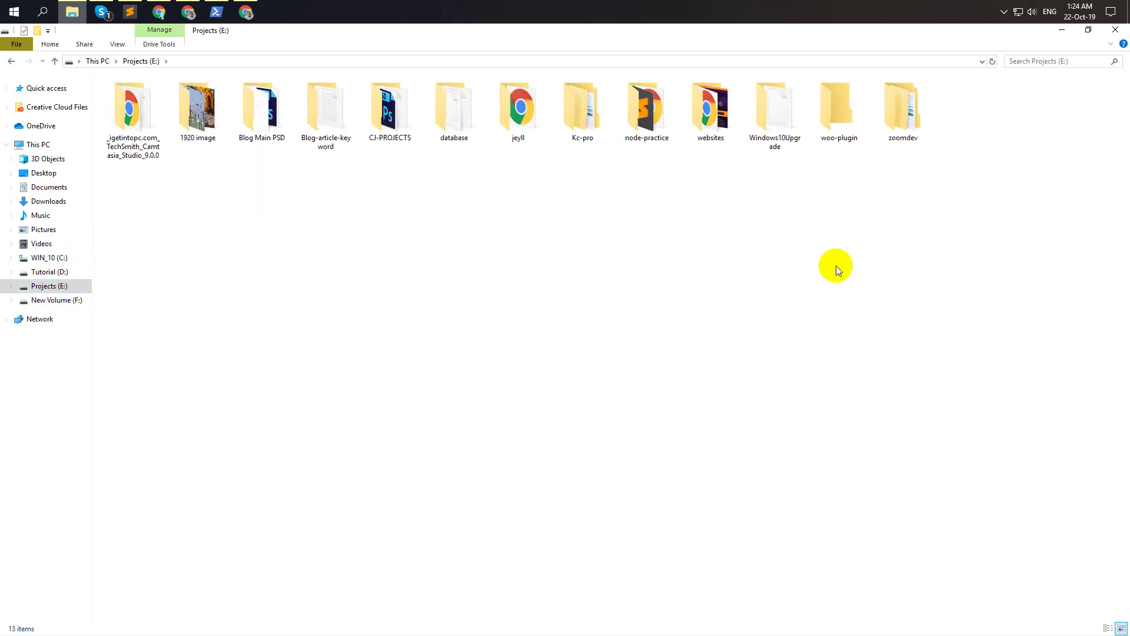
key("ctrl+v")
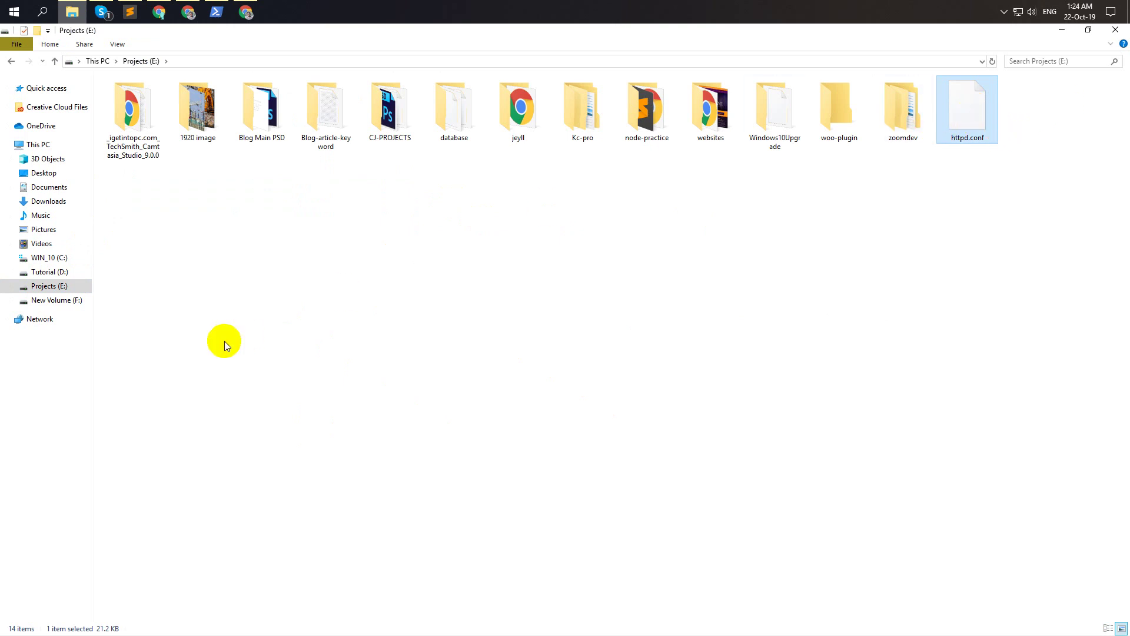
left_click(14, 62)
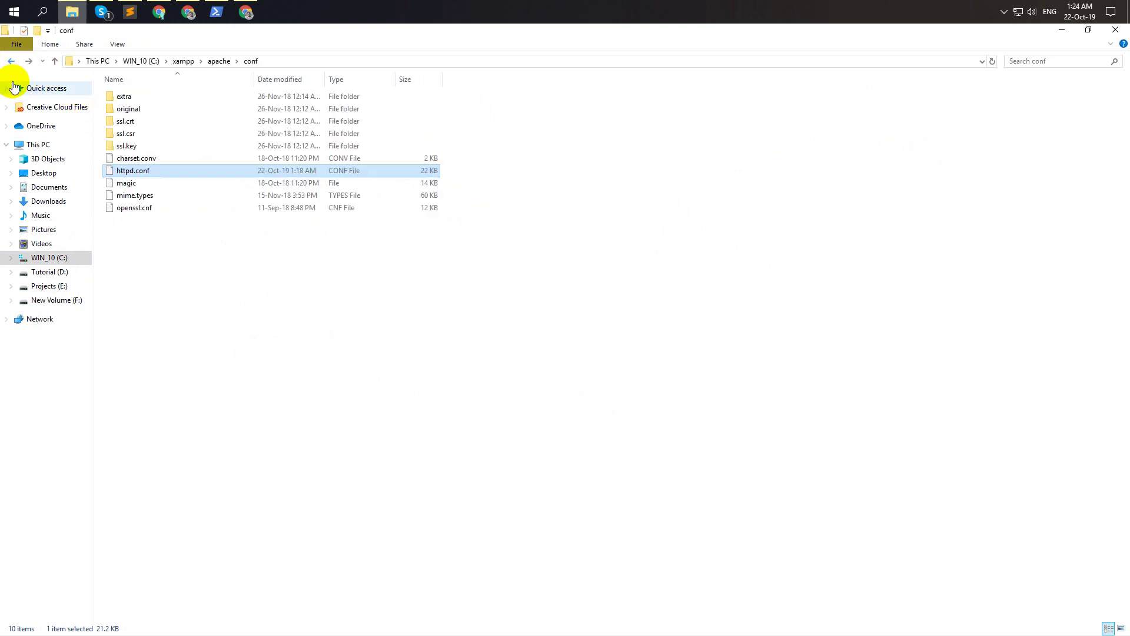
Open C:\xampp\htdocs and look through its website project folders
left_click(49, 259)
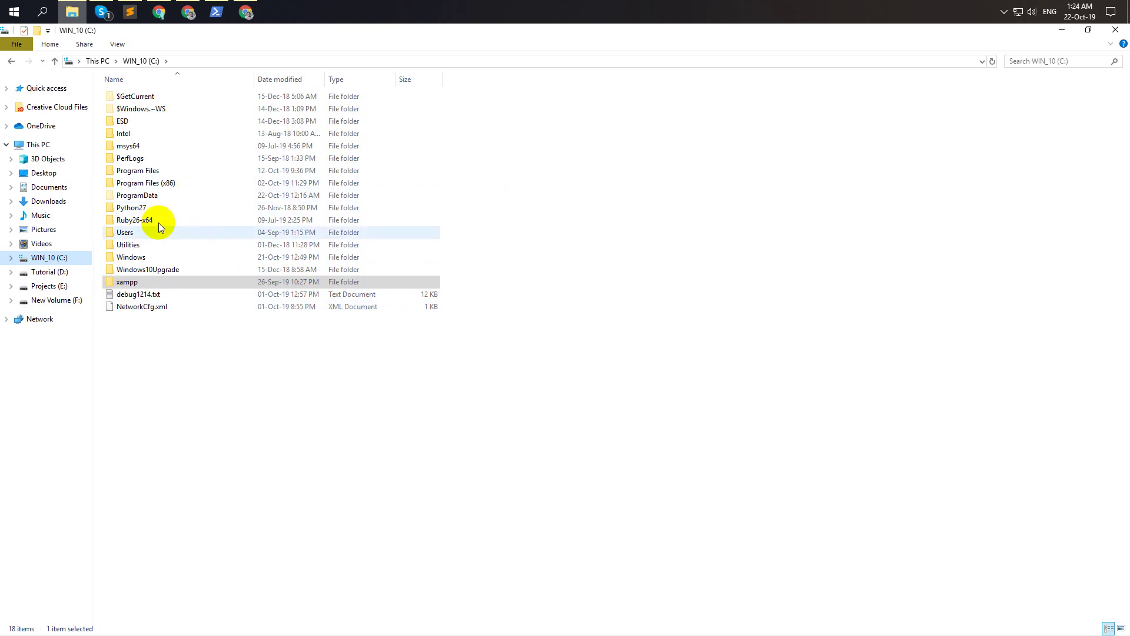
left_click(124, 284)
double_click(125, 282)
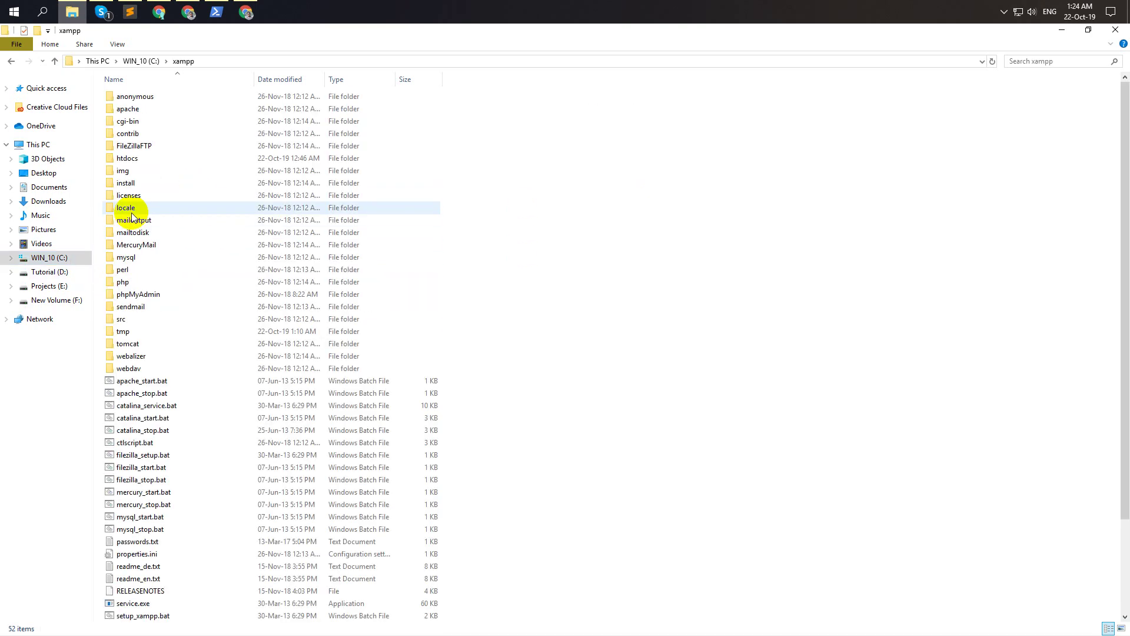
left_click(137, 159)
double_click(138, 159)
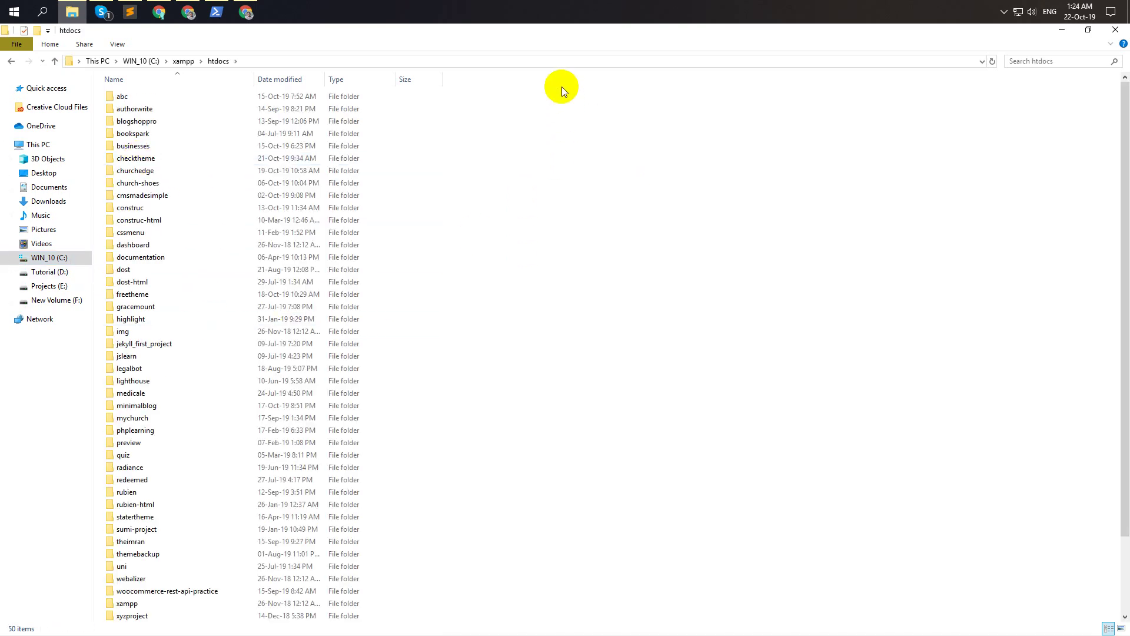
scroll(541, 166, "down", 3)
scroll(542, 167, "up", 3)
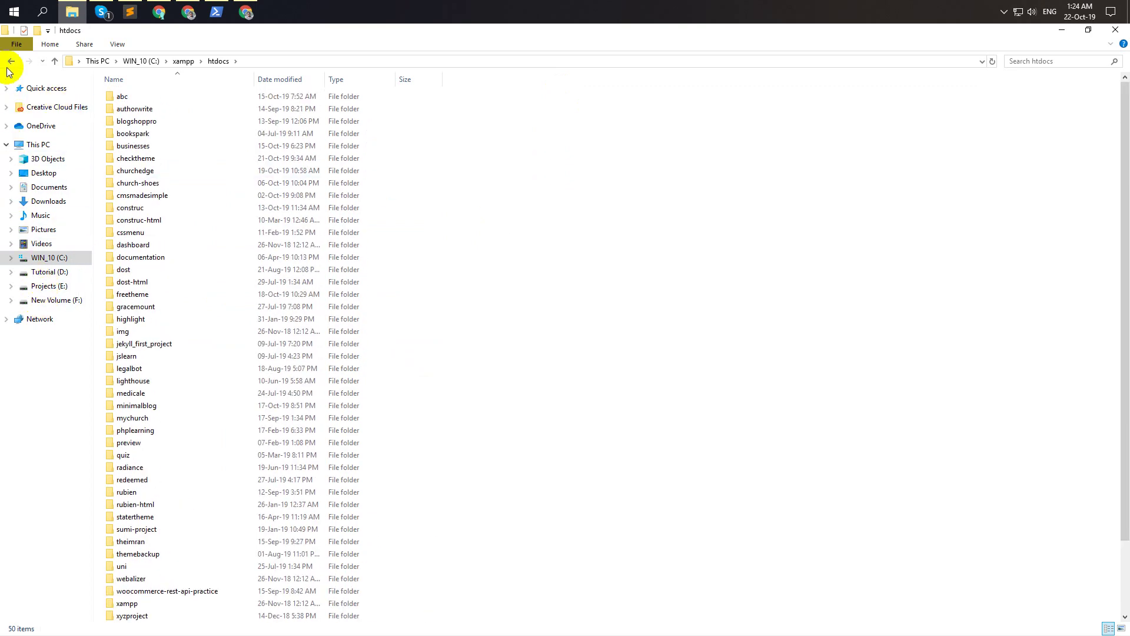
Open C:\xampp\mysql\data and look through its database folders and files
left_click(183, 61)
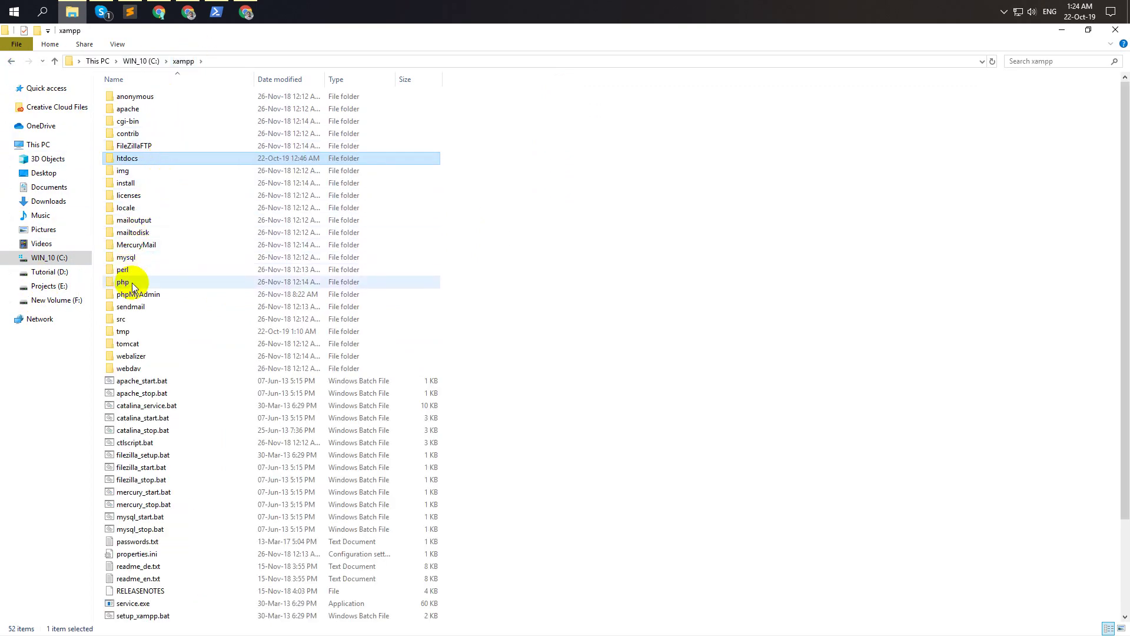
double_click(143, 257)
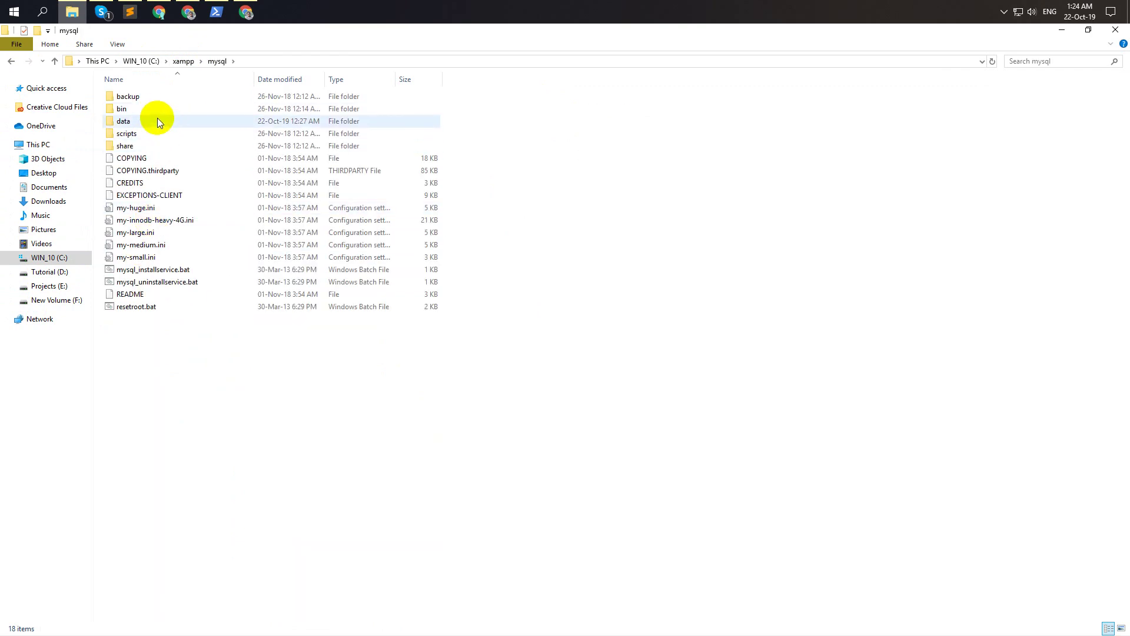
double_click(157, 119)
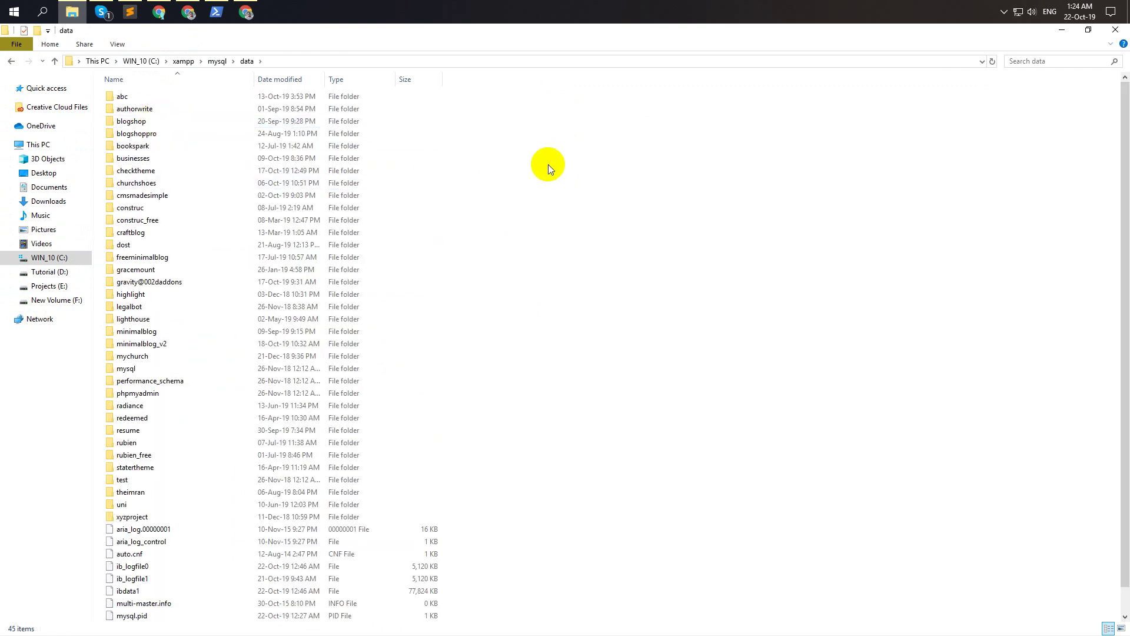
scroll(548, 170, "down", 1)
scroll(549, 173, "up", 1)
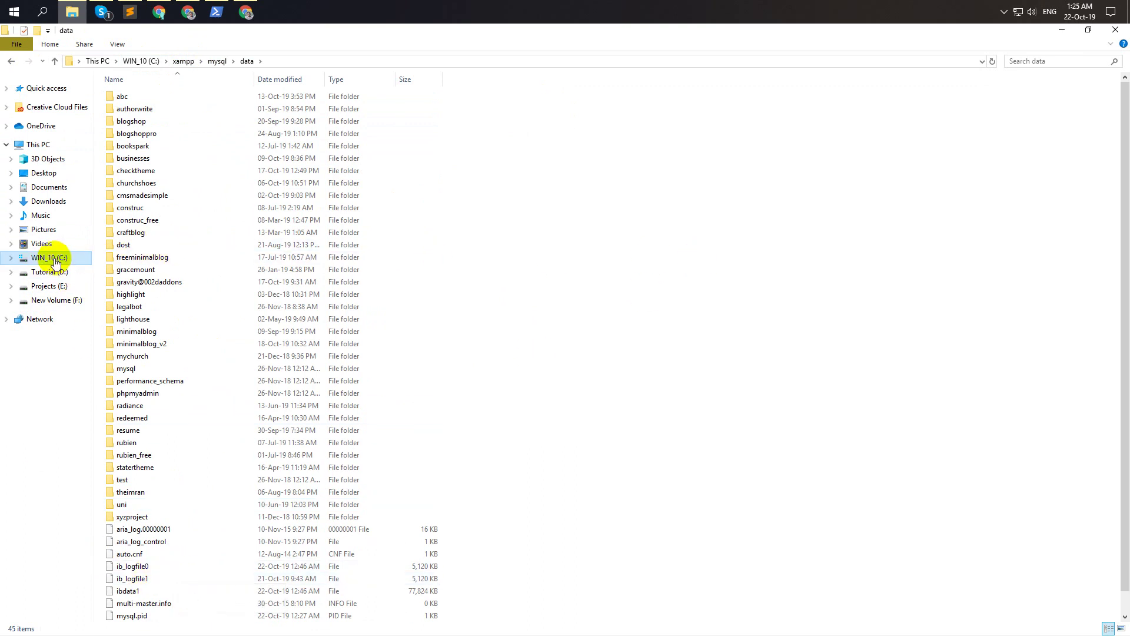
Locate httpd.conf in C:\xampp\apache\conf once more, then close the File Explorer window
left_click(13, 62)
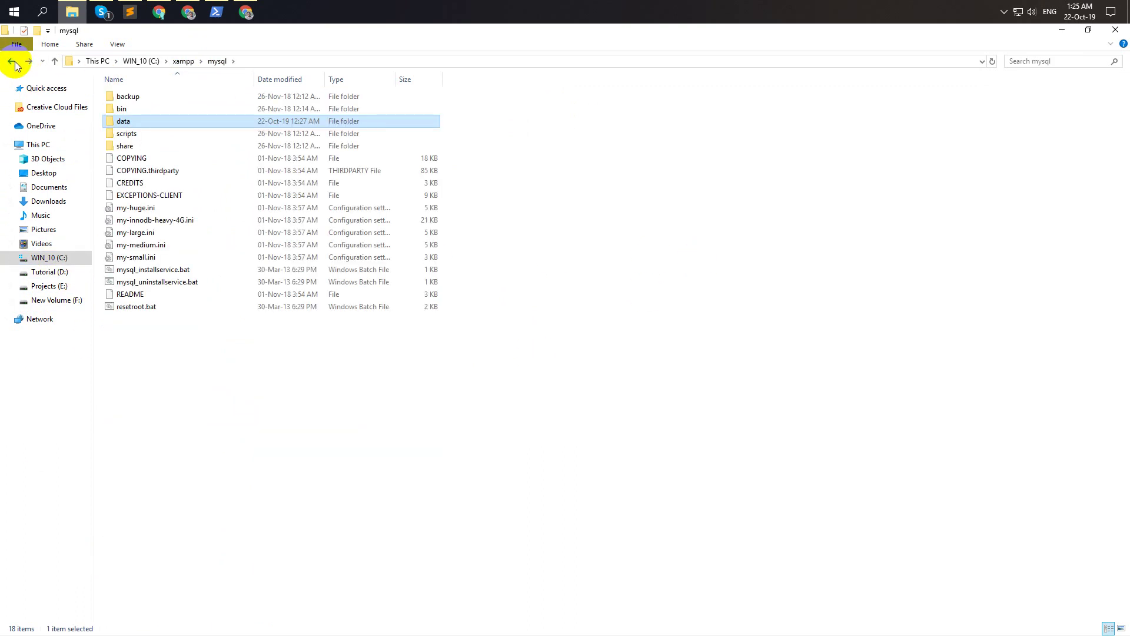
left_click(13, 62)
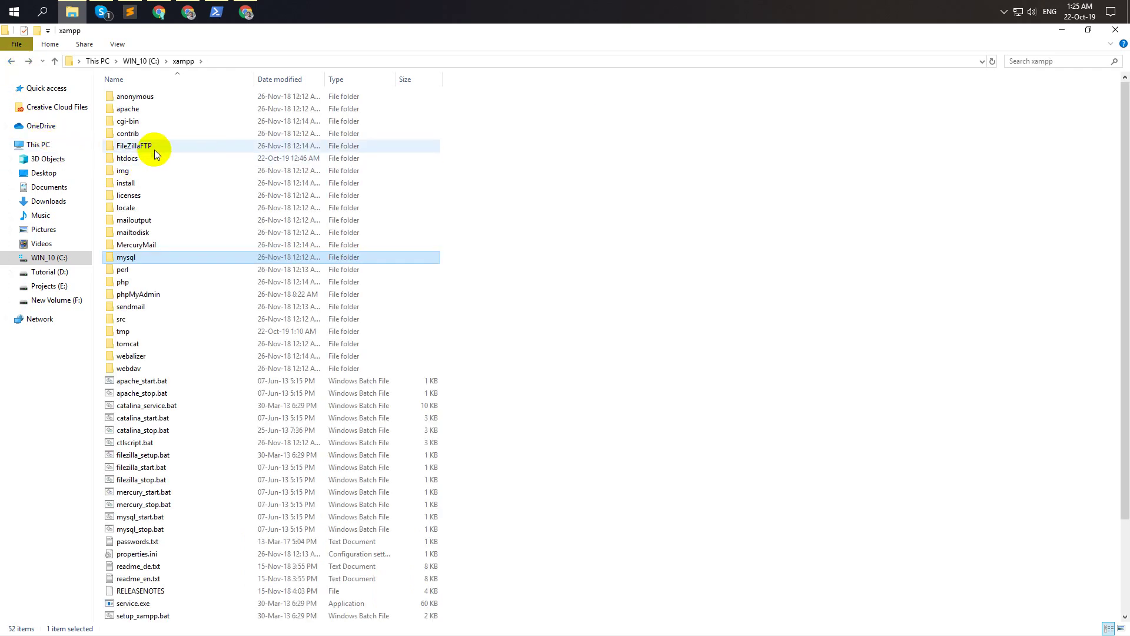
double_click(142, 110)
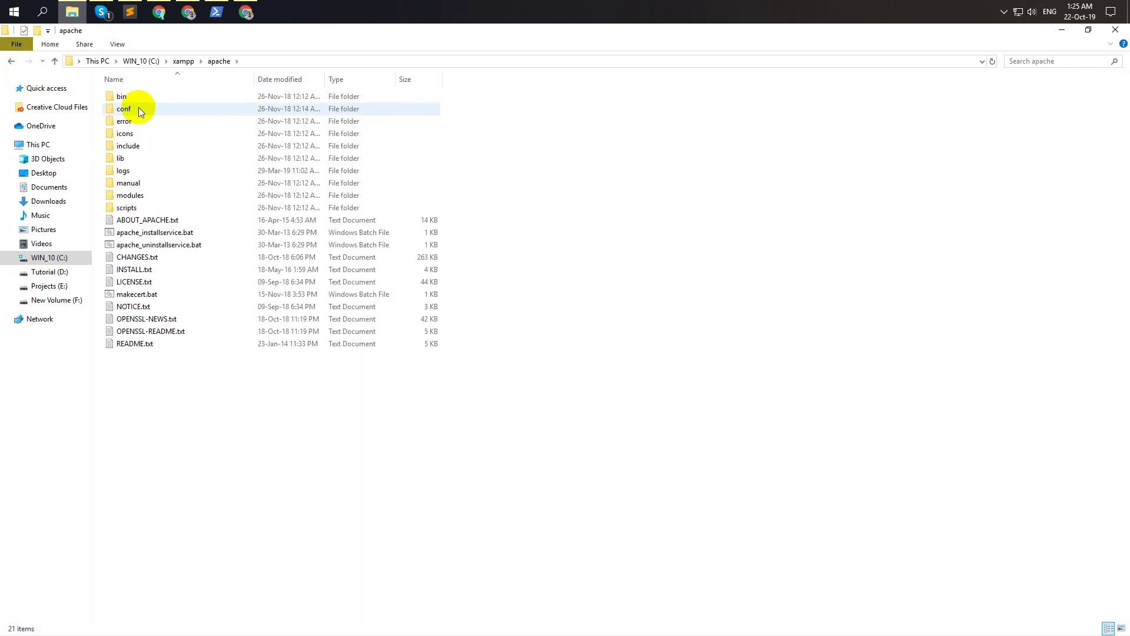
double_click(140, 109)
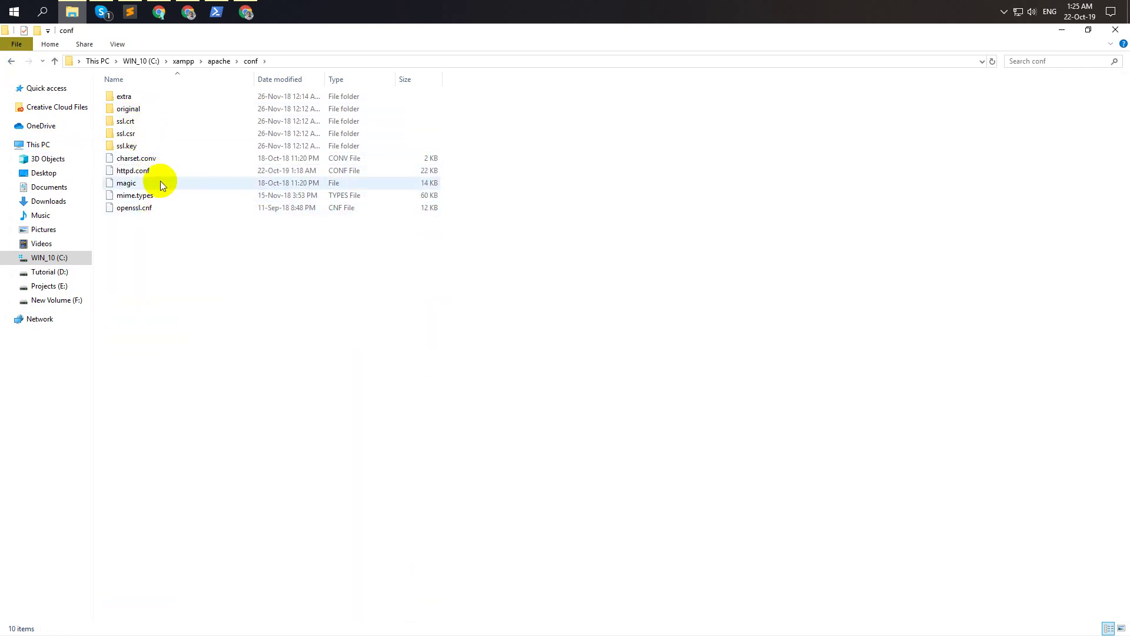
left_click(146, 175)
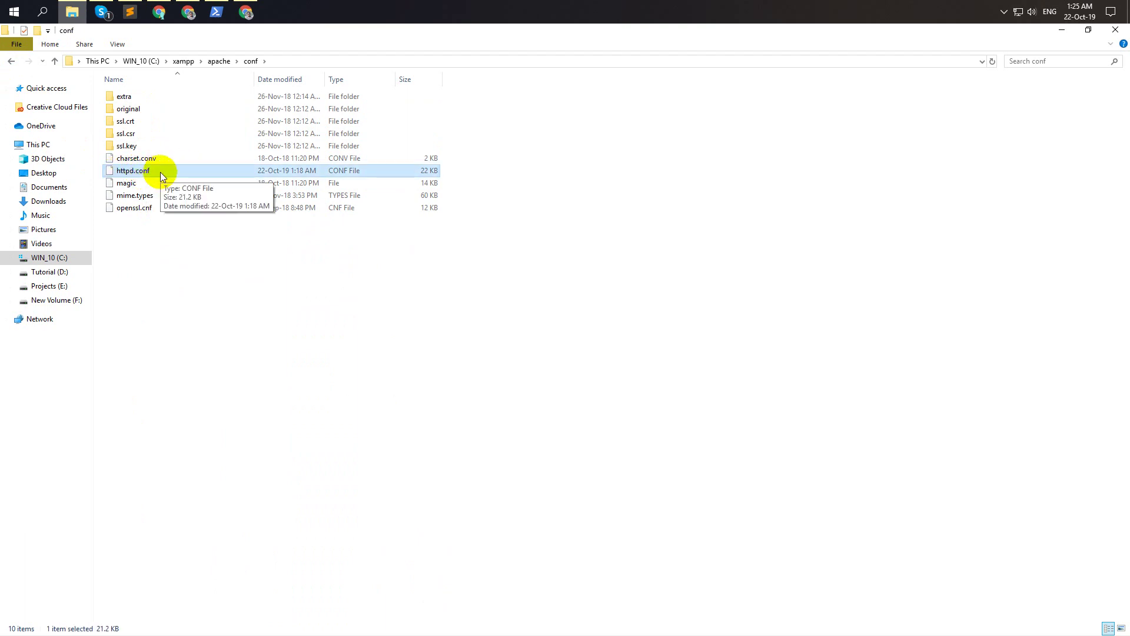
left_click(675, 11)
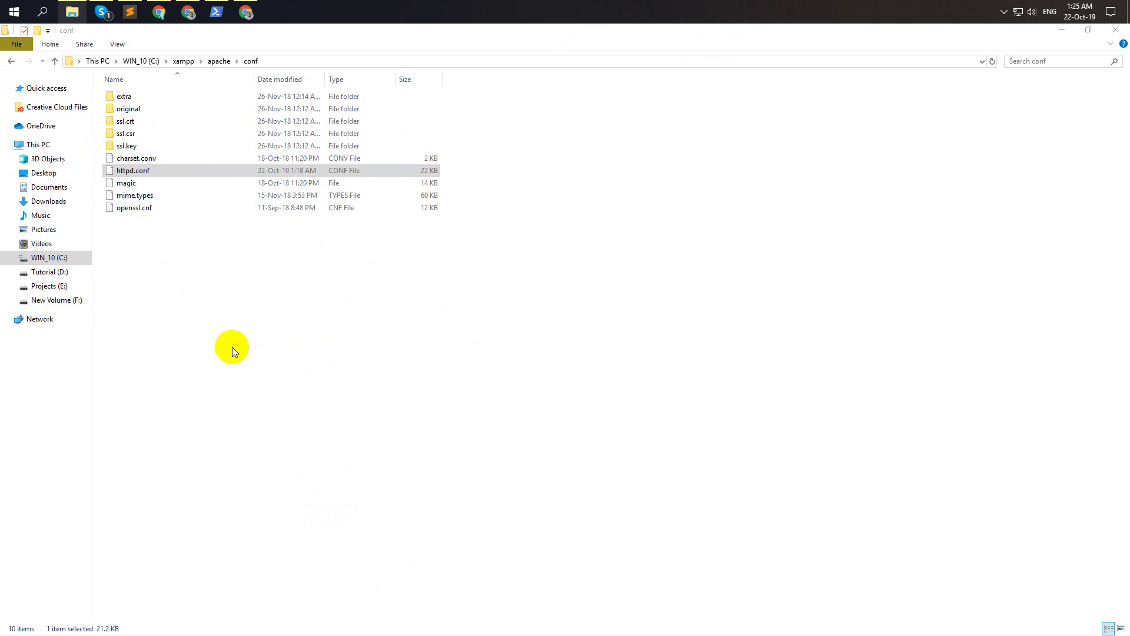
left_click(1114, 30)
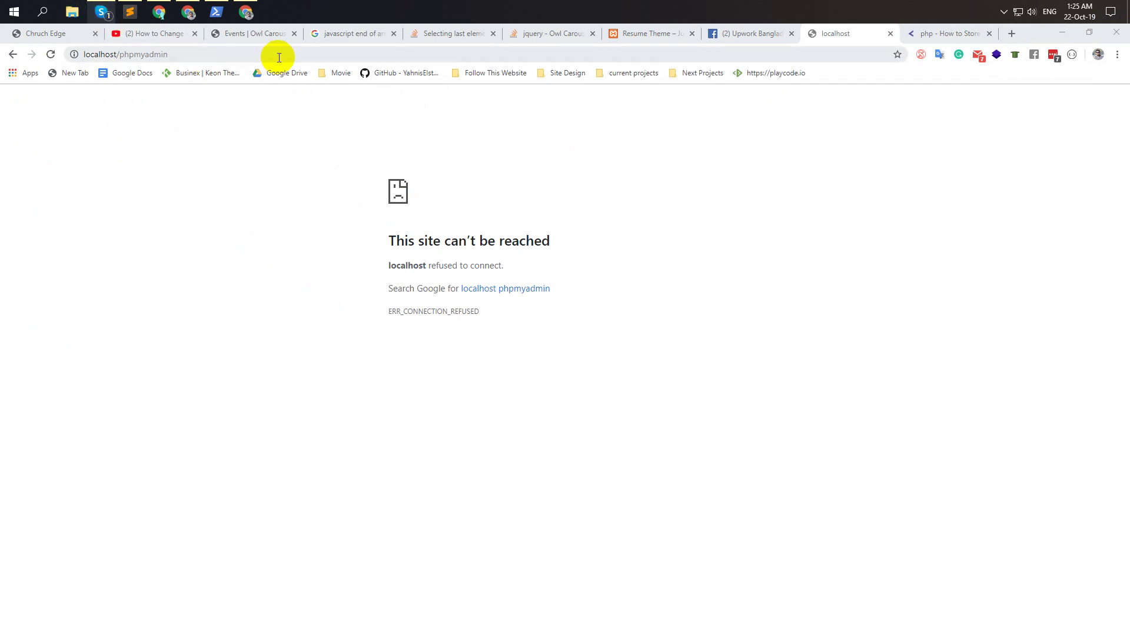
key("super")
type("un")
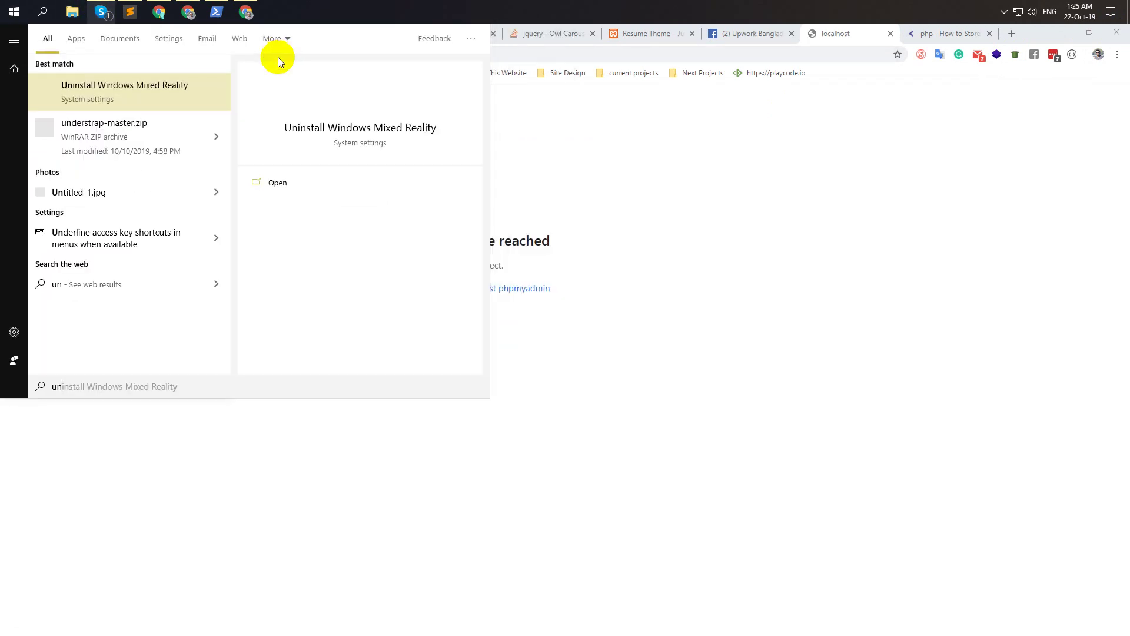
type("inst")
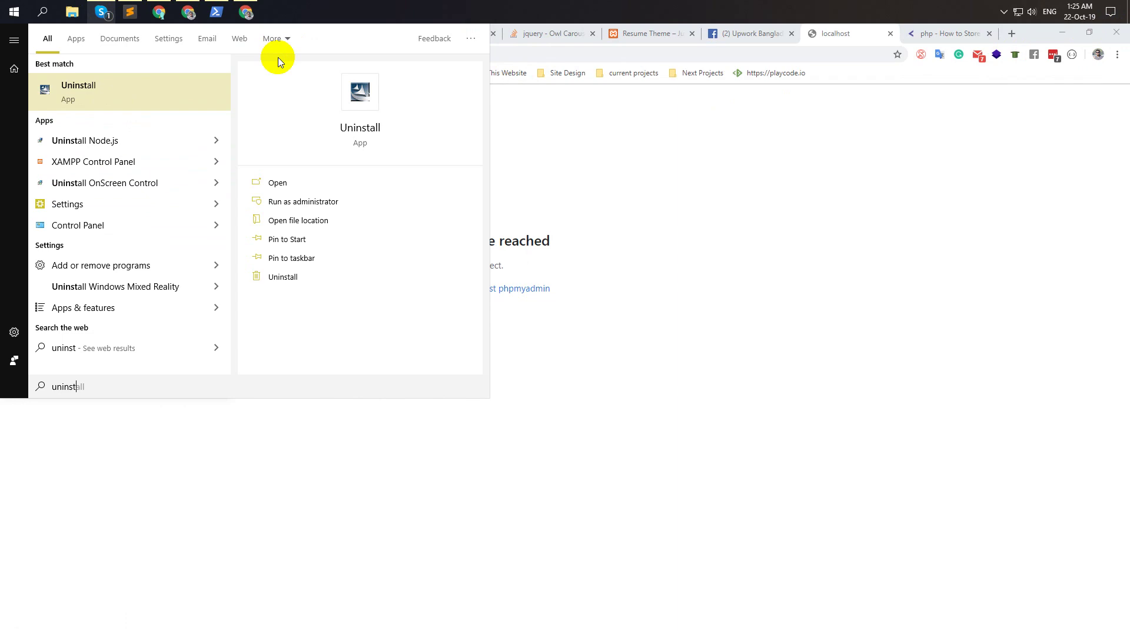
key("Escape")
Open Control Panel and go to the Programs and Features list
key("super")
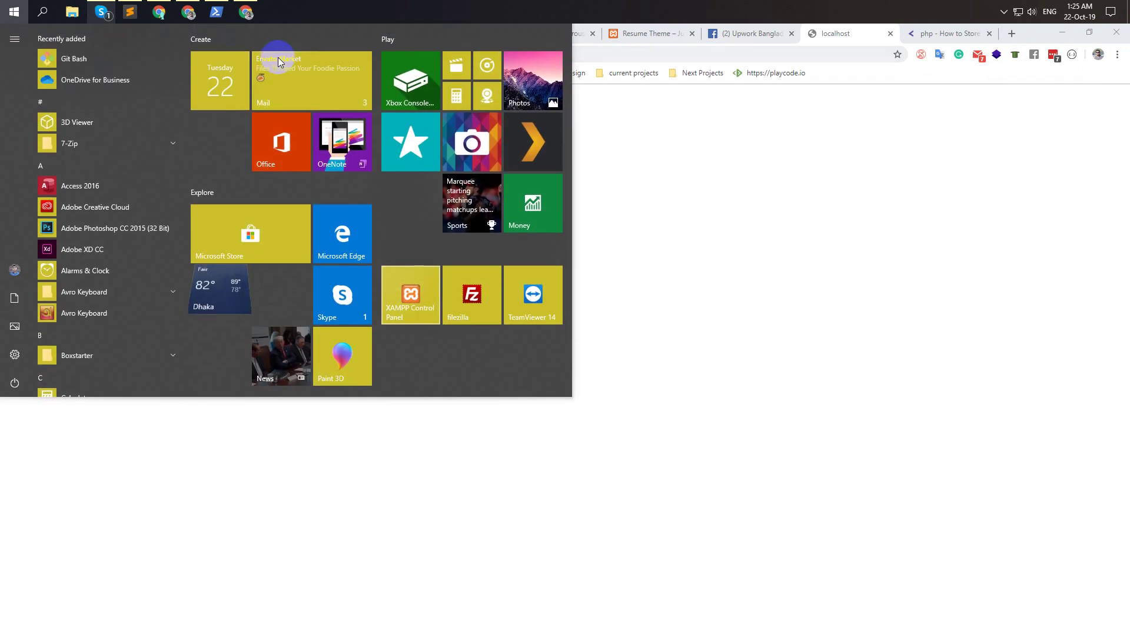
type("con")
key("Escape")
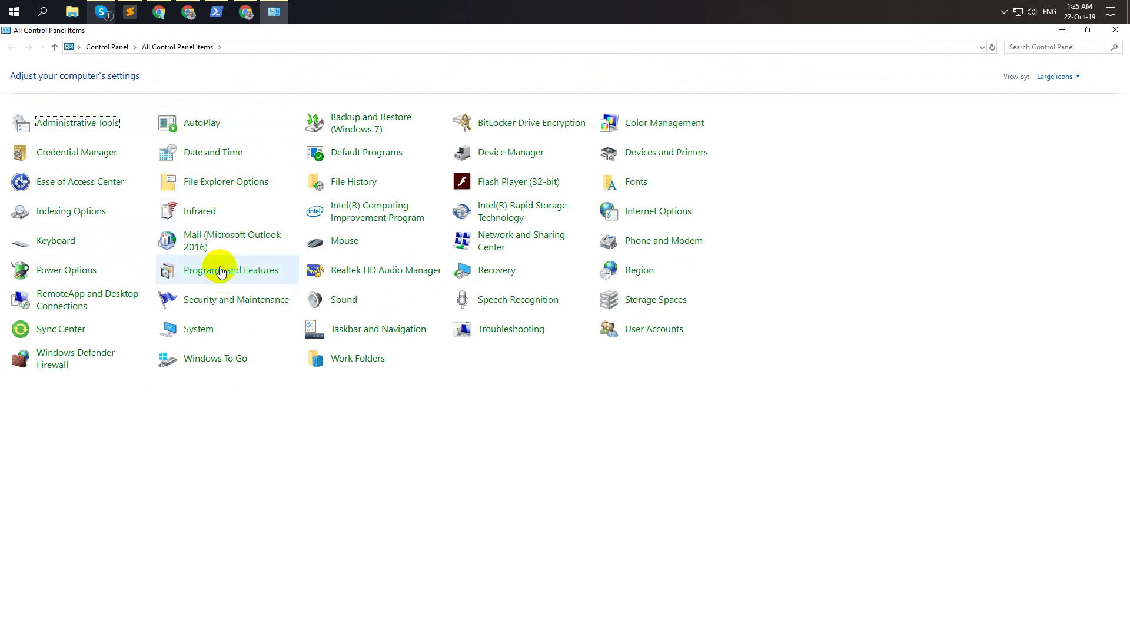
left_click(220, 271)
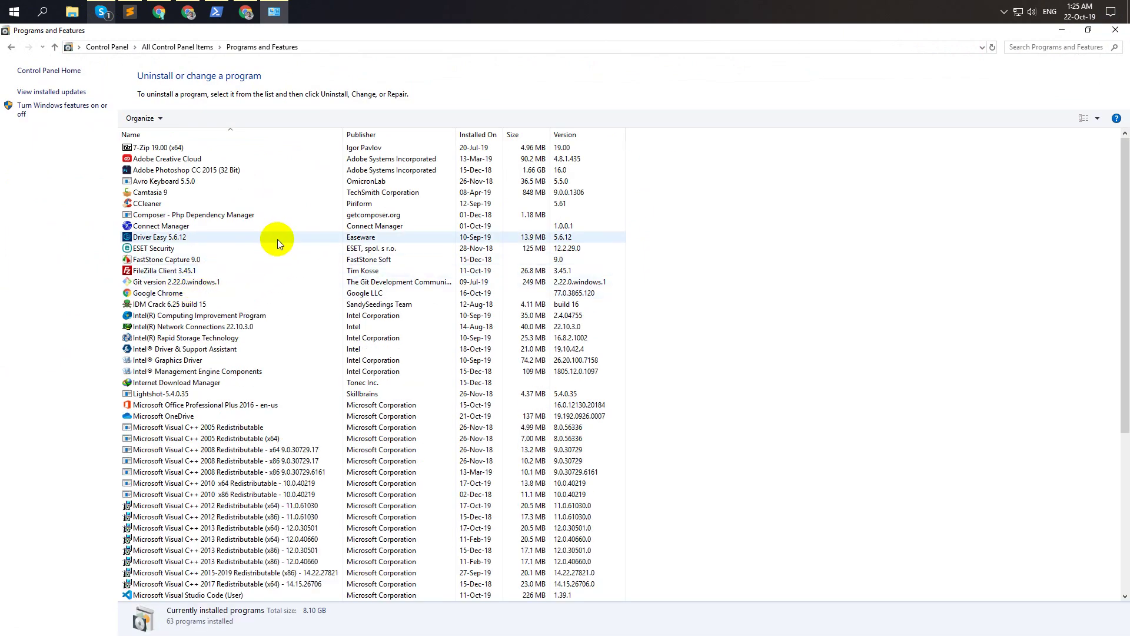
Uninstall XAMPP with all of its modules and have the C:\xampp\htdocs folder removed too
left_click(277, 239)
key("x")
left_click(196, 594)
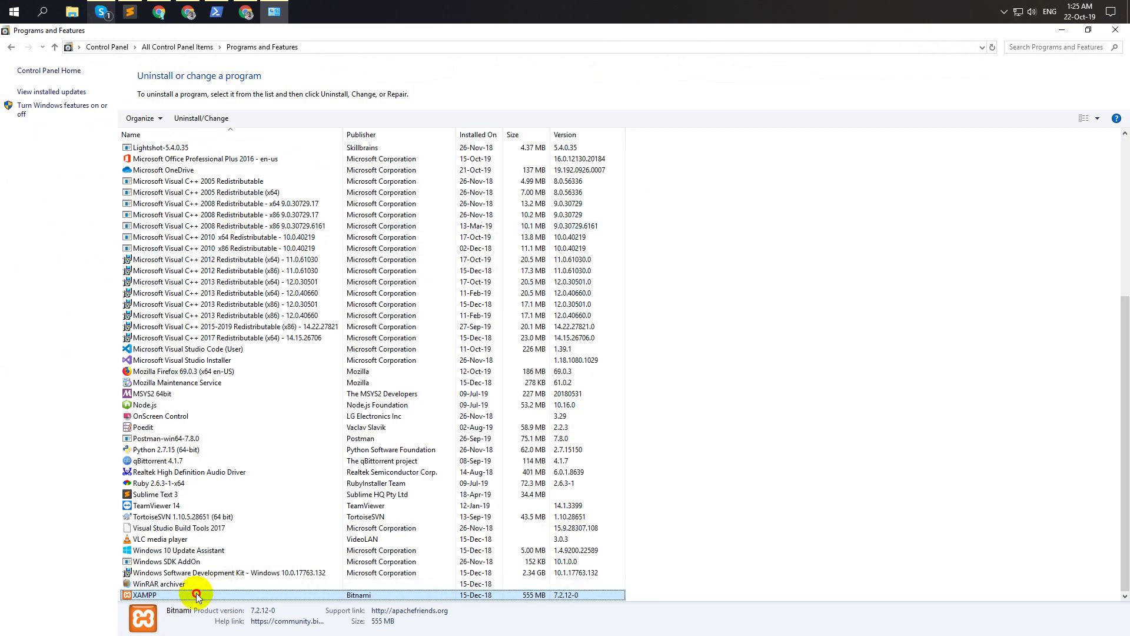
right_click(196, 594)
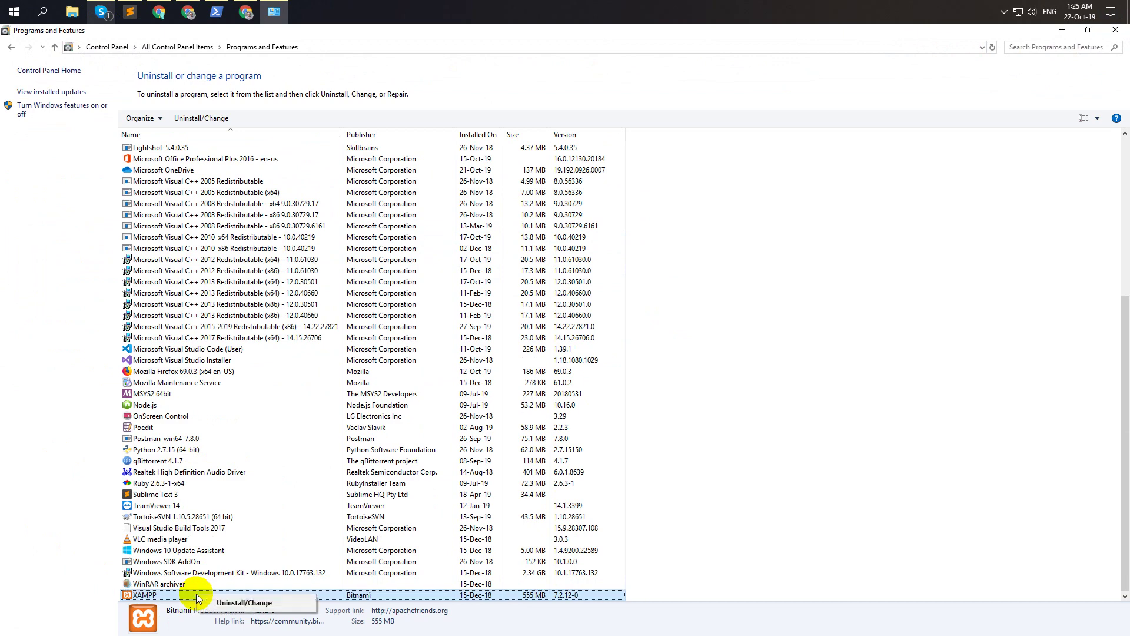
left_click(247, 603)
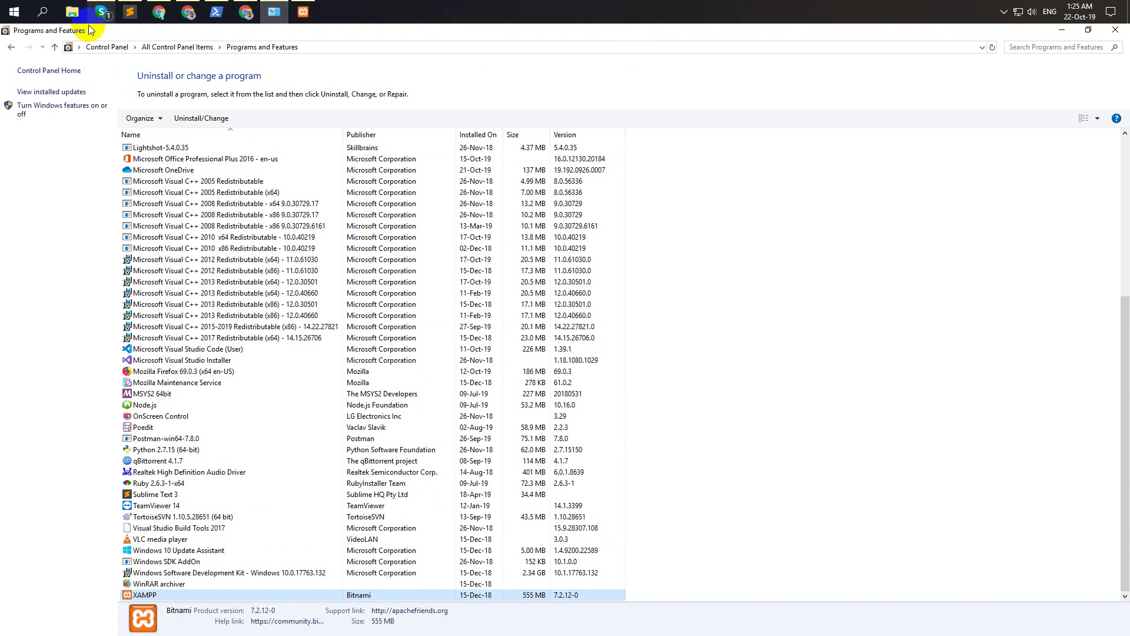
left_click(302, 11)
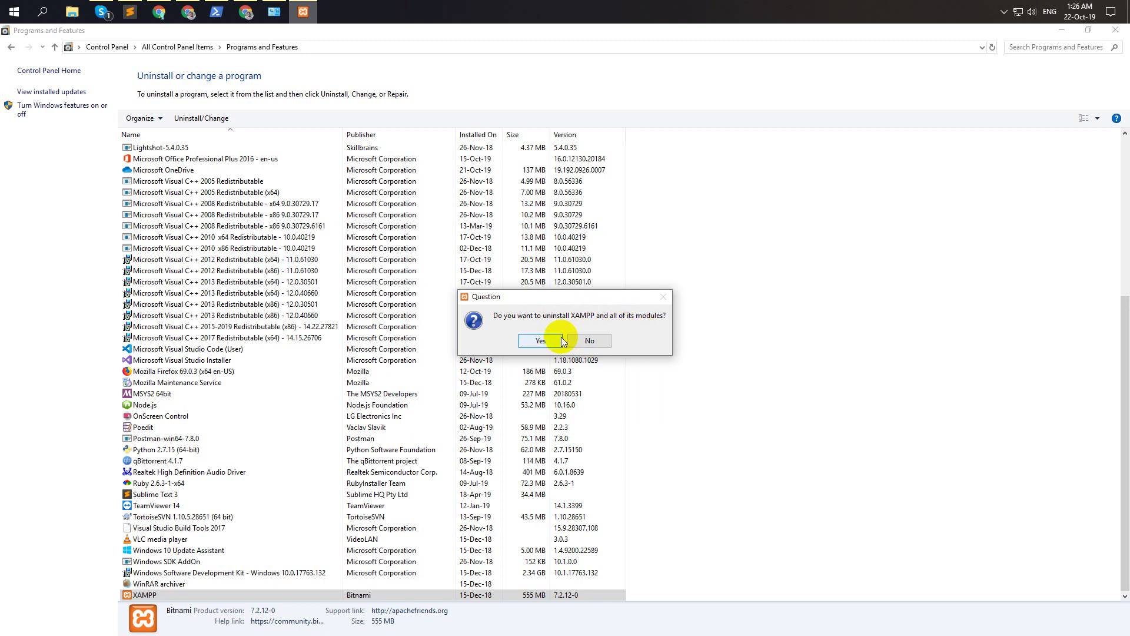
left_click(541, 341)
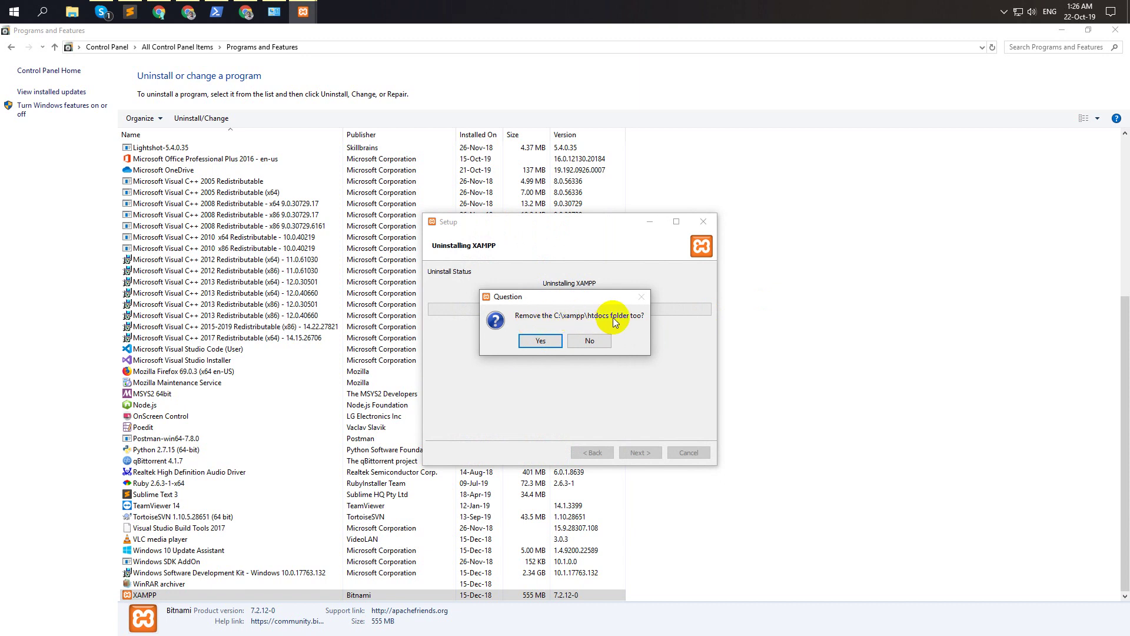
left_click(549, 340)
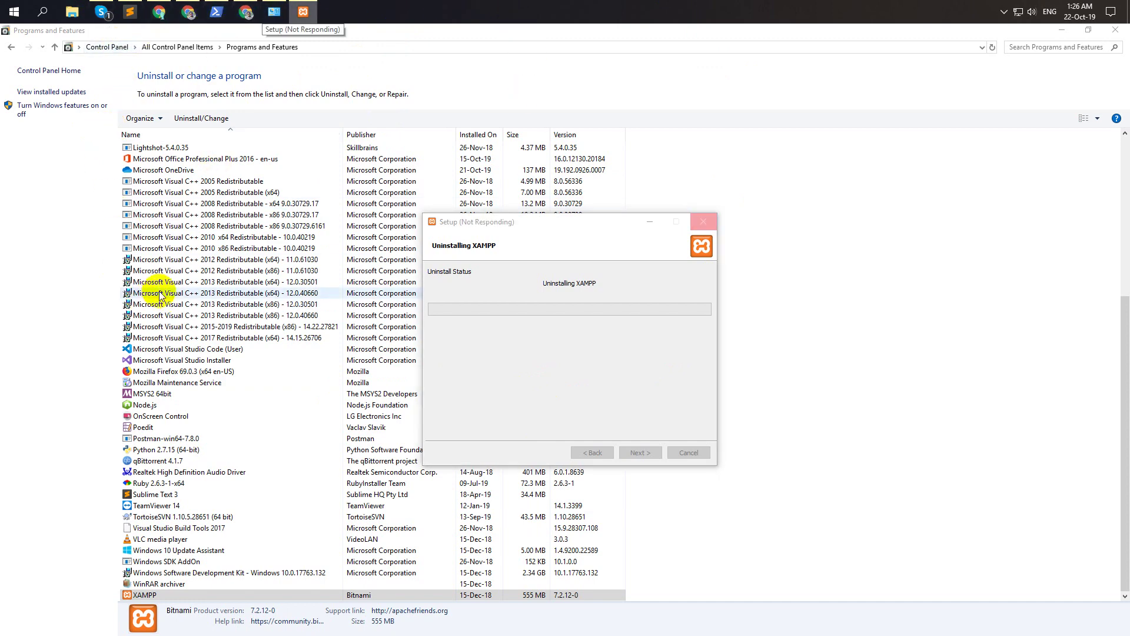
key("super+e")
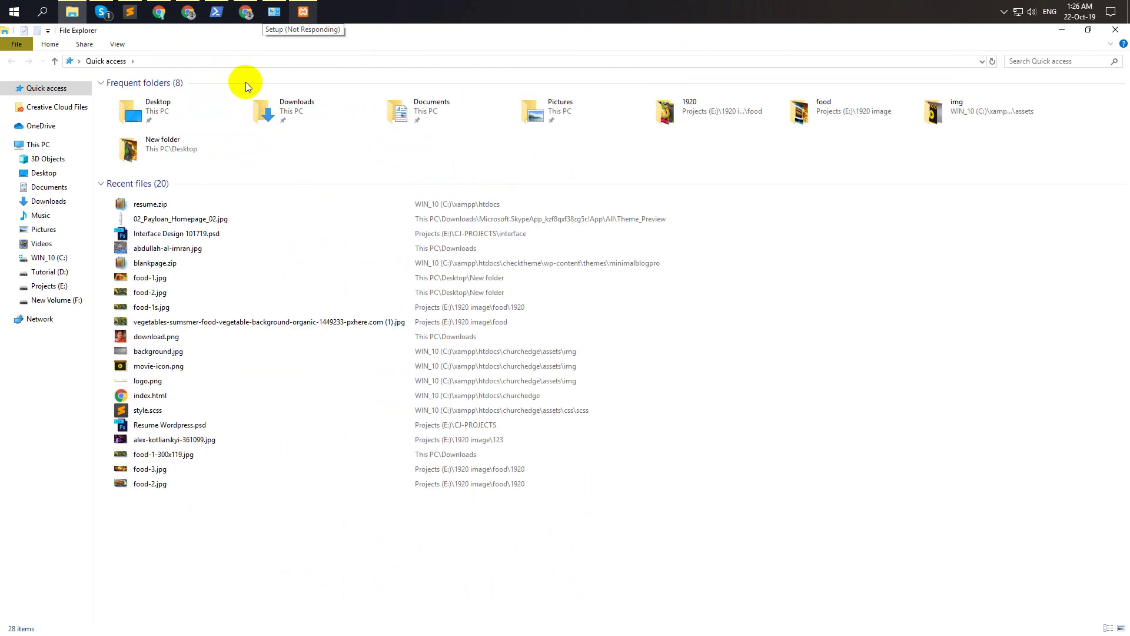
left_click(302, 12)
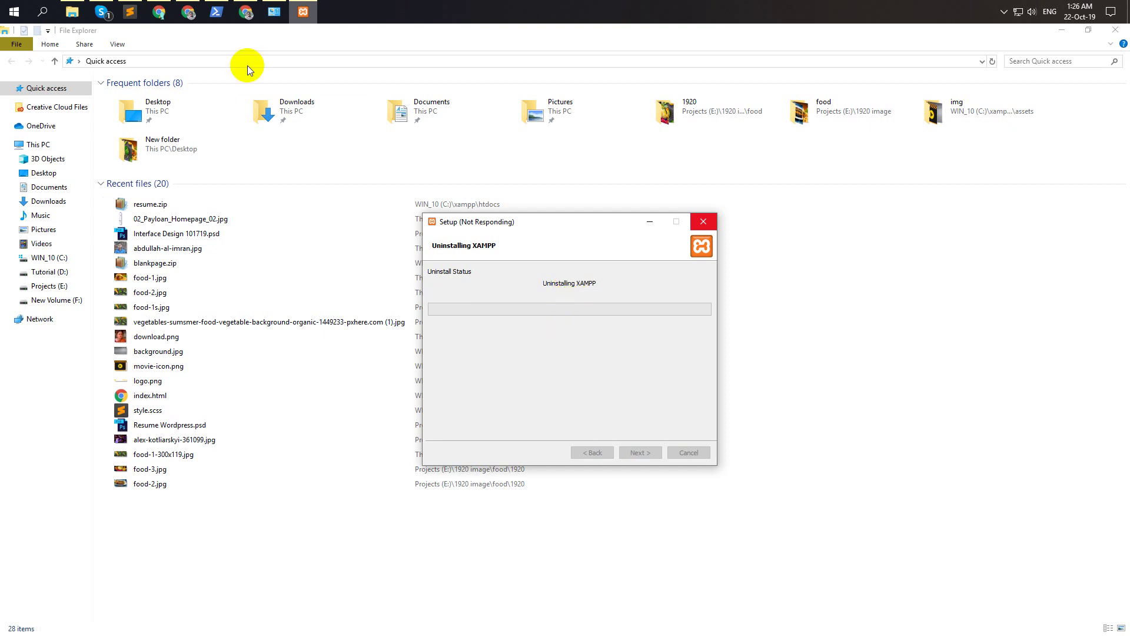
left_click(159, 13)
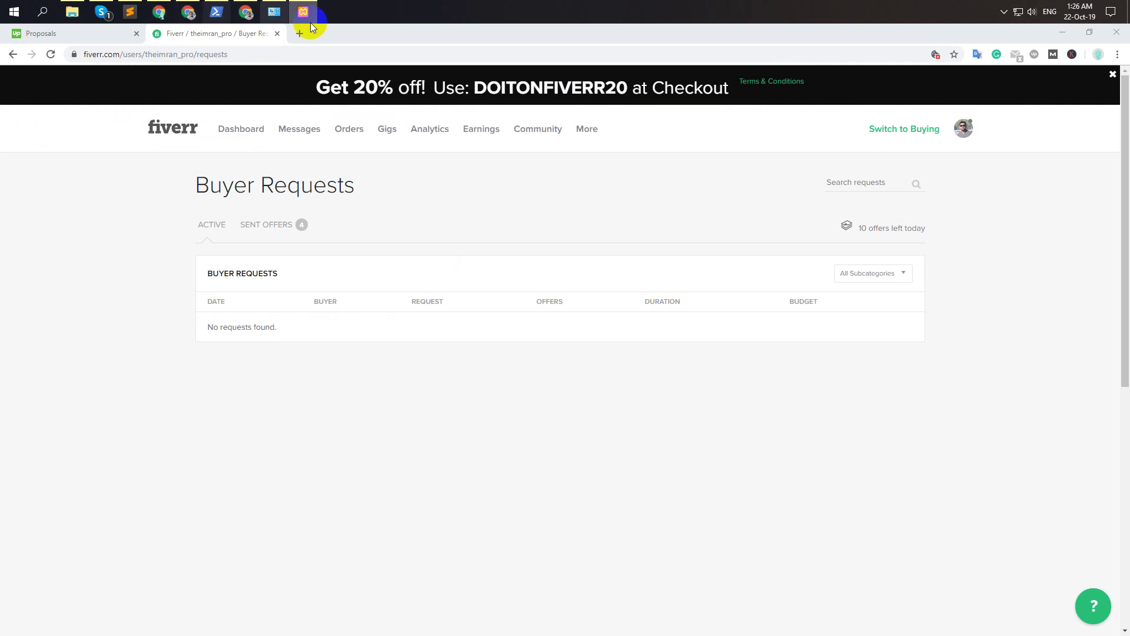
Switch to Chrome and reread the DaniWeb reply on backing up htdocs, the MySQL data and httpd.conf before reinstalling XAMPP
left_click(189, 12)
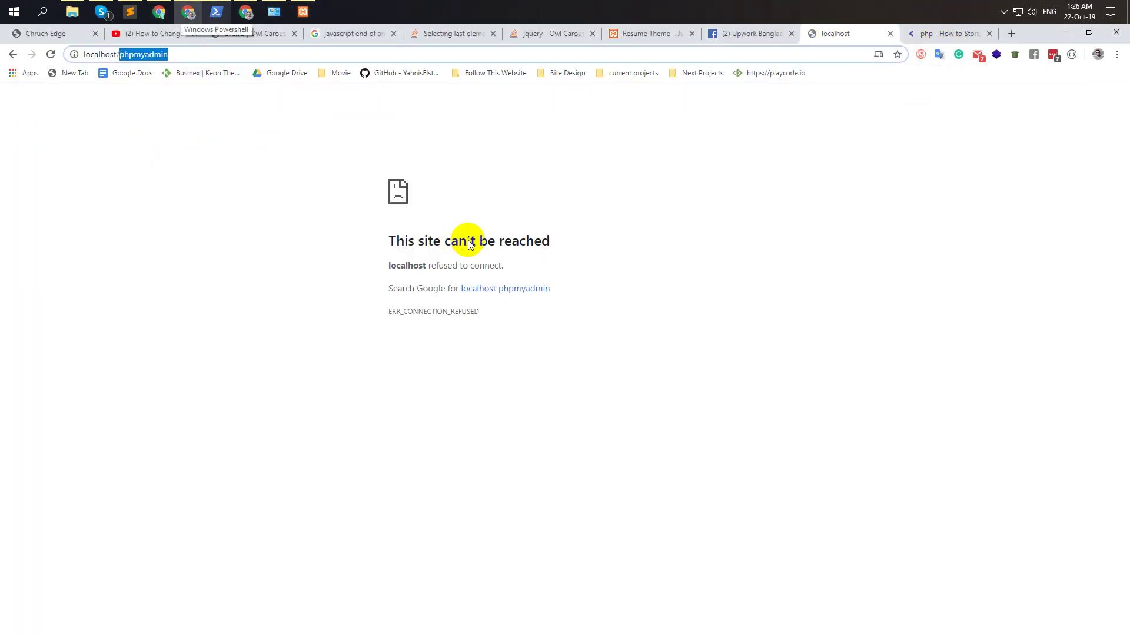
left_click(955, 38)
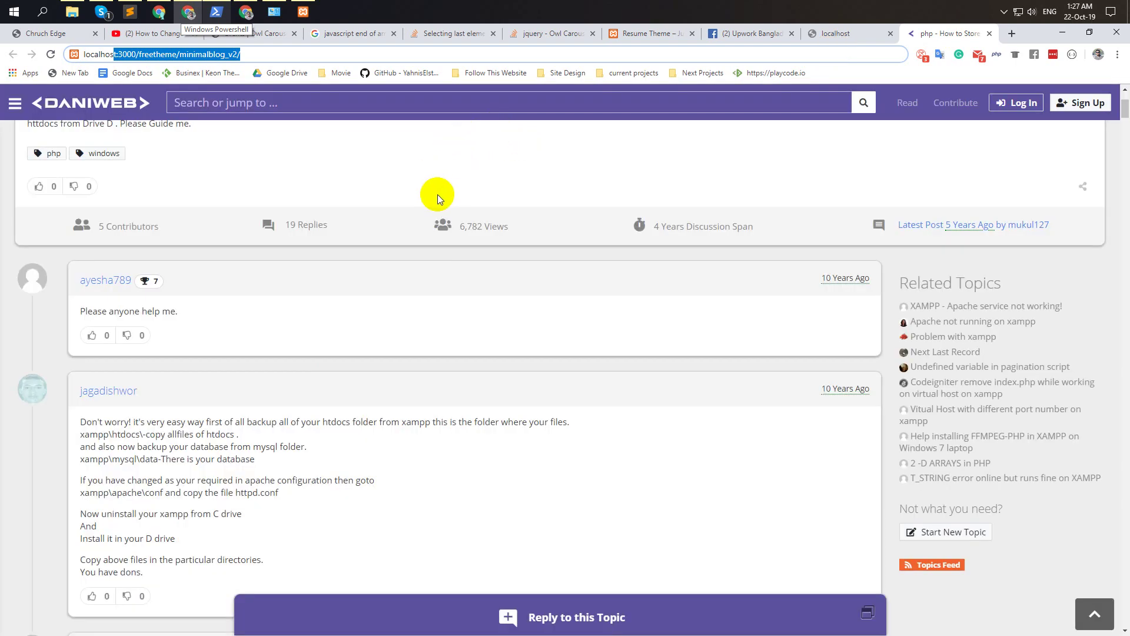
left_click(577, 252)
scroll(460, 267, "down", 5)
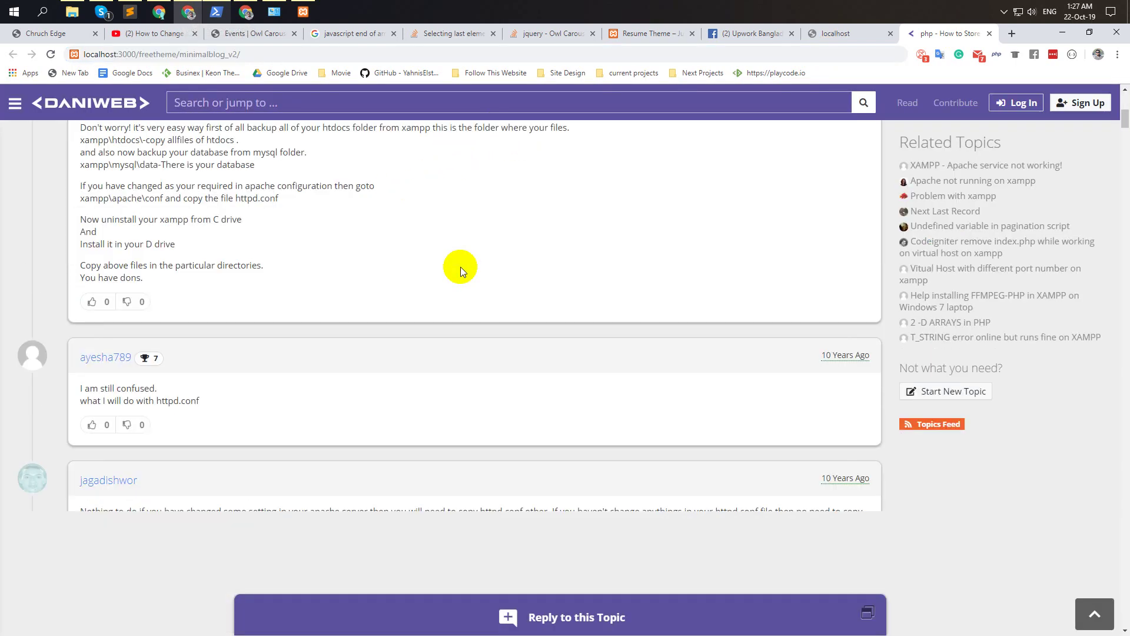
scroll(424, 278, "up", 3)
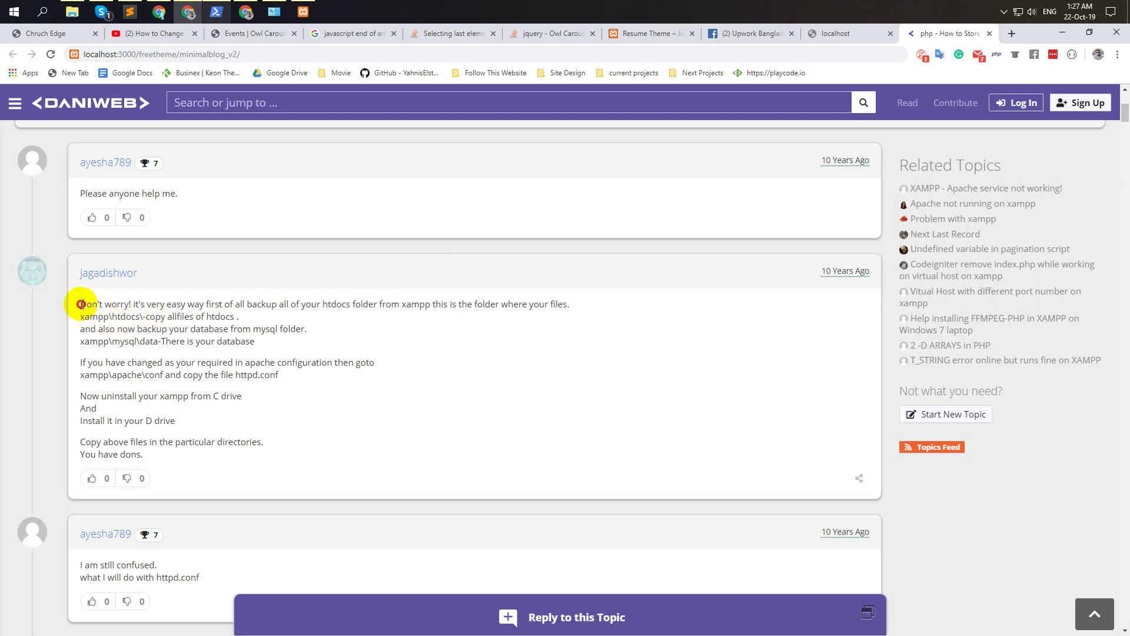
left_click_drag(81, 304, 194, 451)
left_click(260, 304)
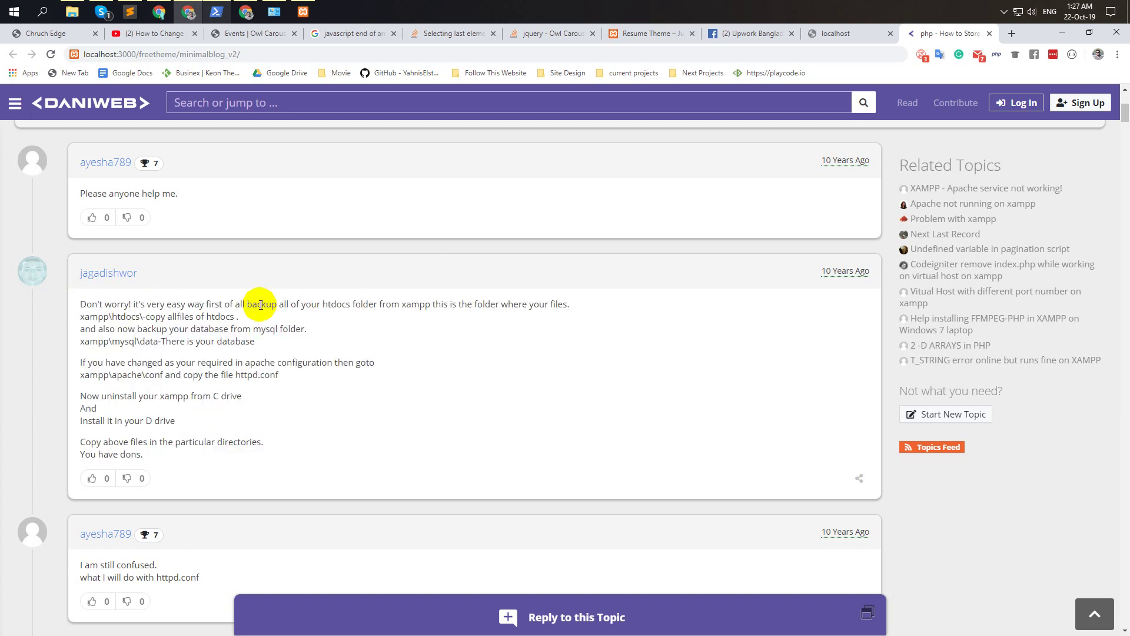
left_click(72, 11)
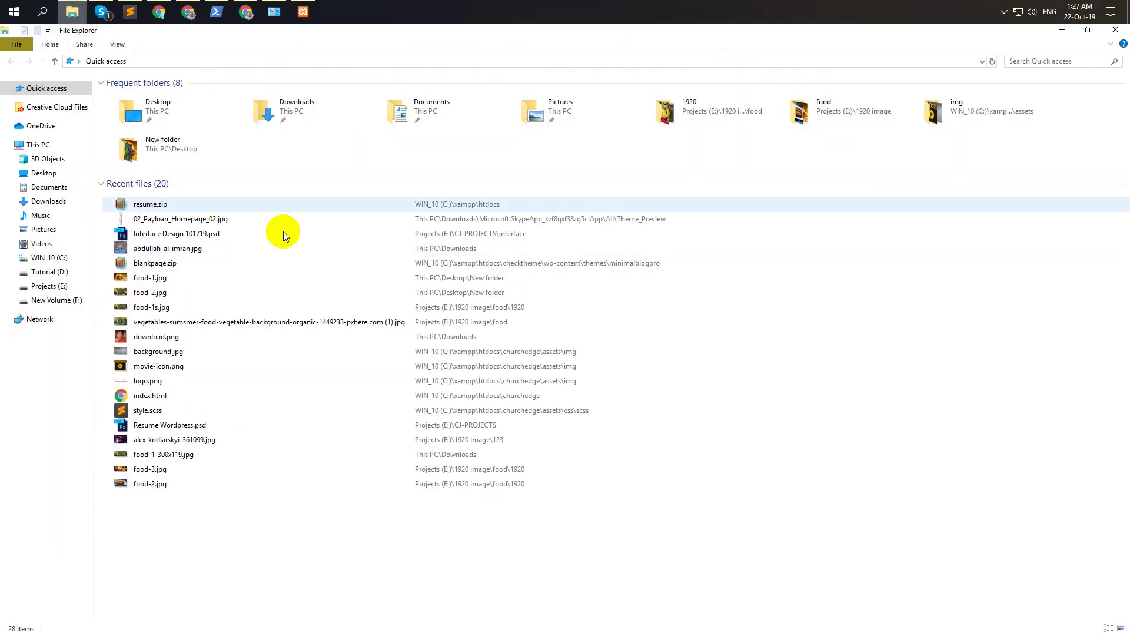
left_click(297, 6)
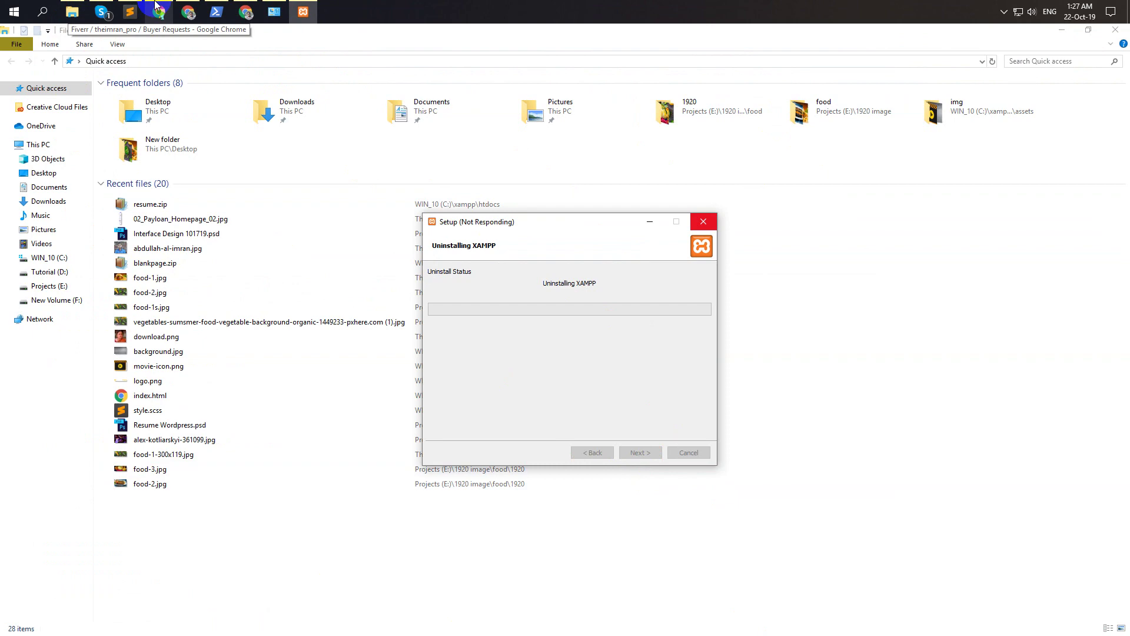
left_click(182, 4)
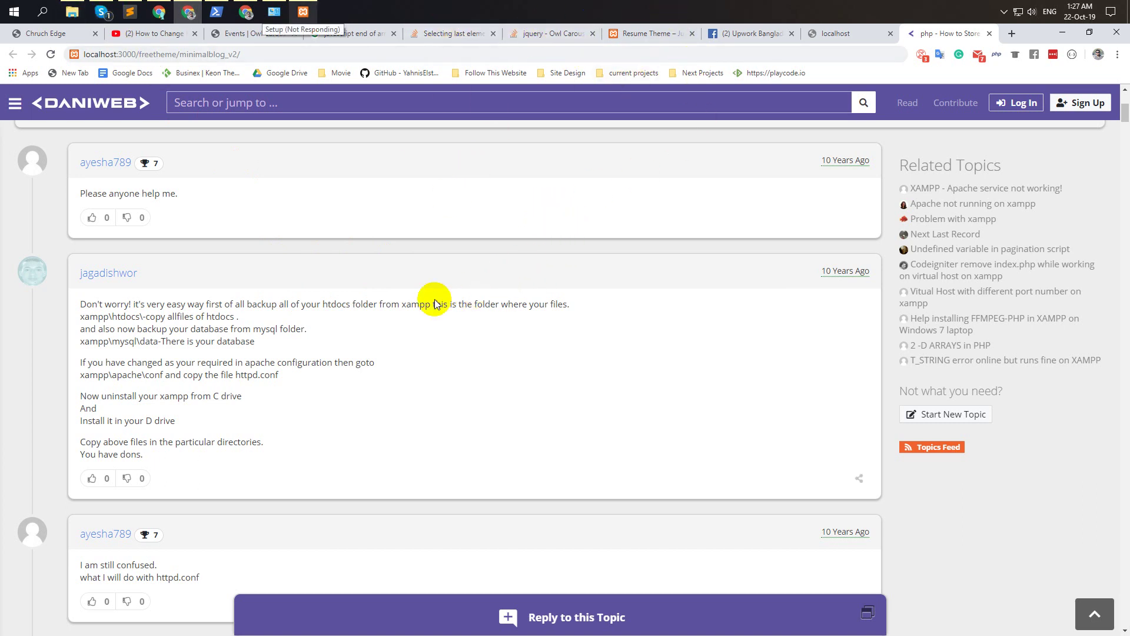
left_click(302, 7)
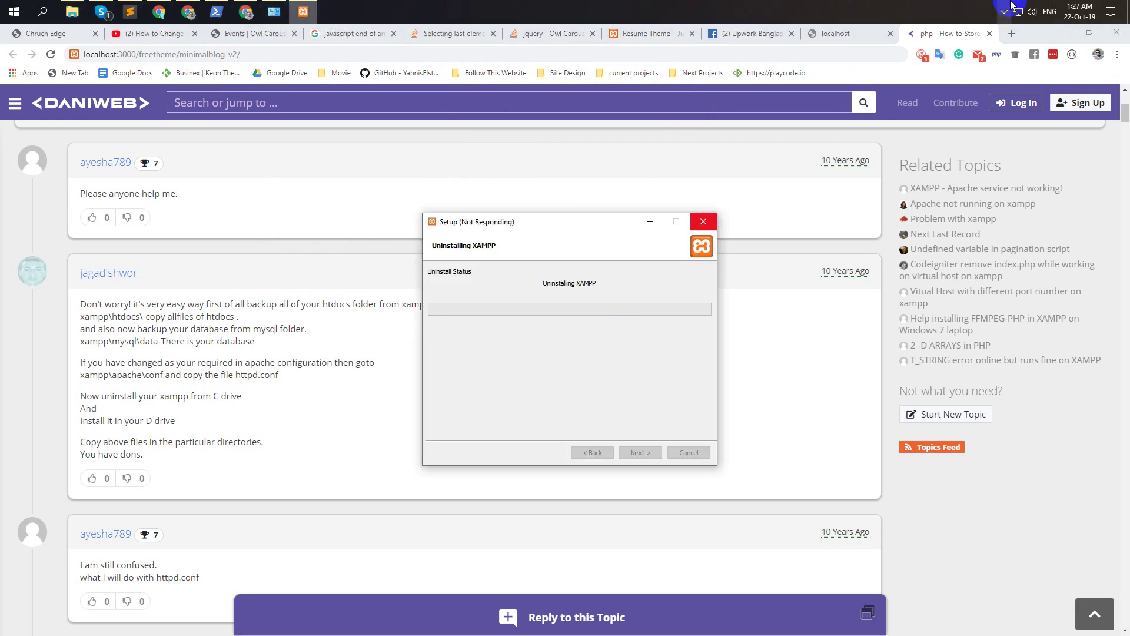
left_click(569, 290)
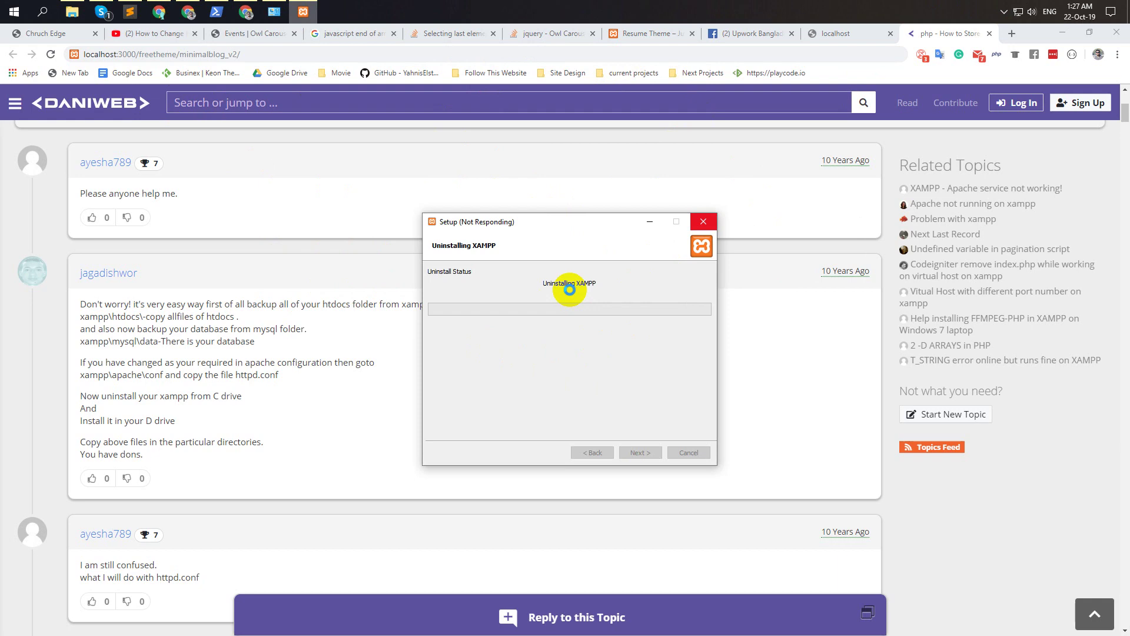
left_click(1004, 9)
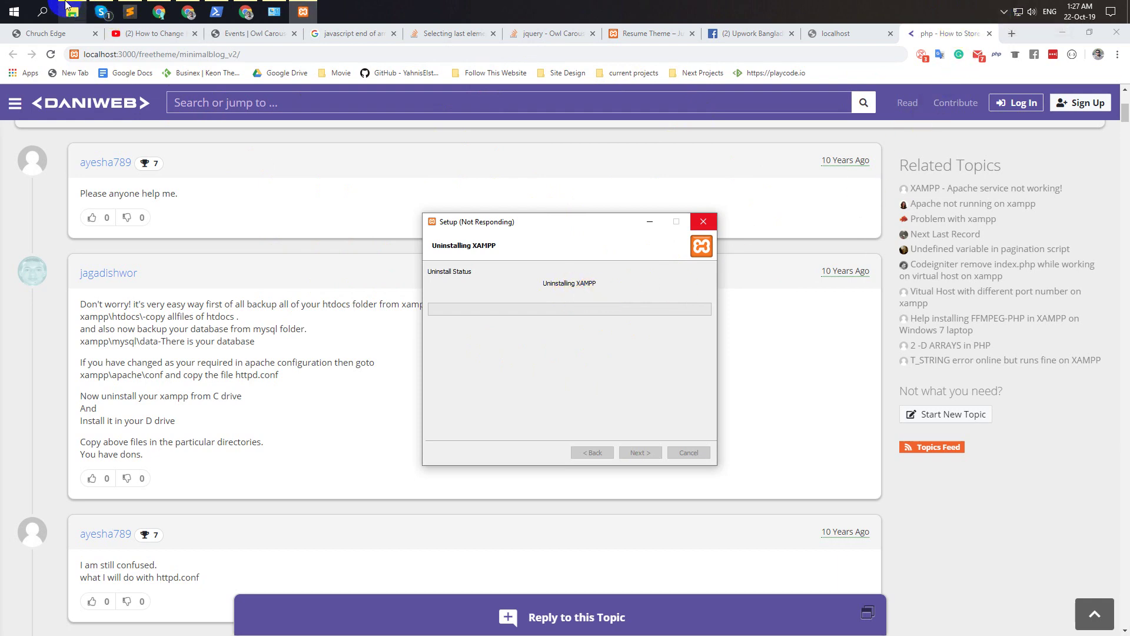
left_click(66, 3)
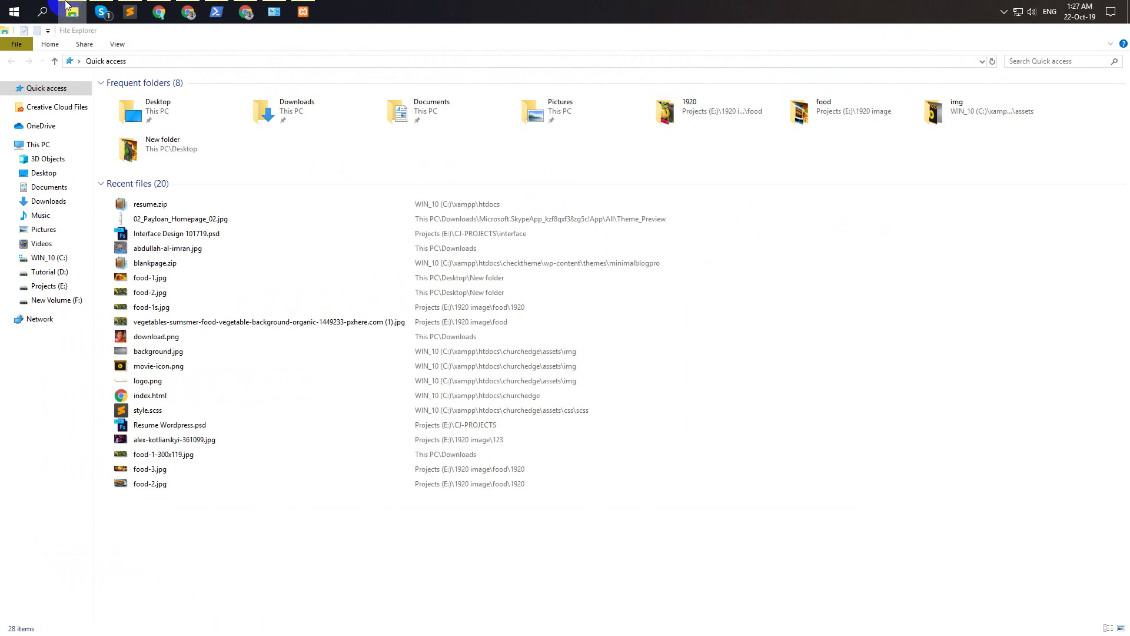
left_click(66, 3)
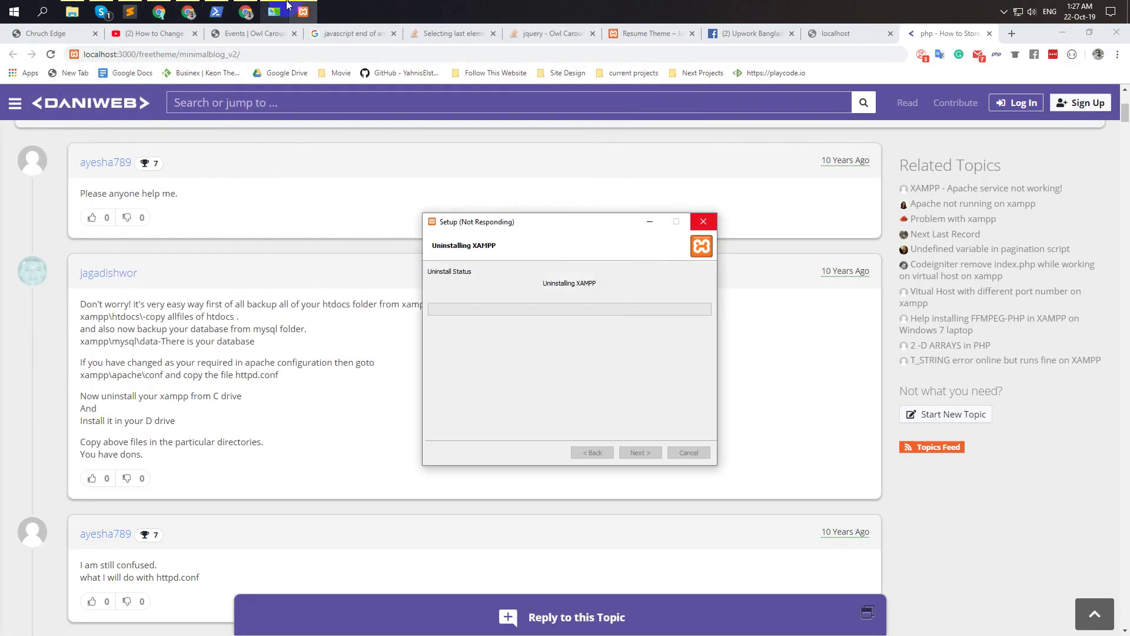
left_click(1009, 4)
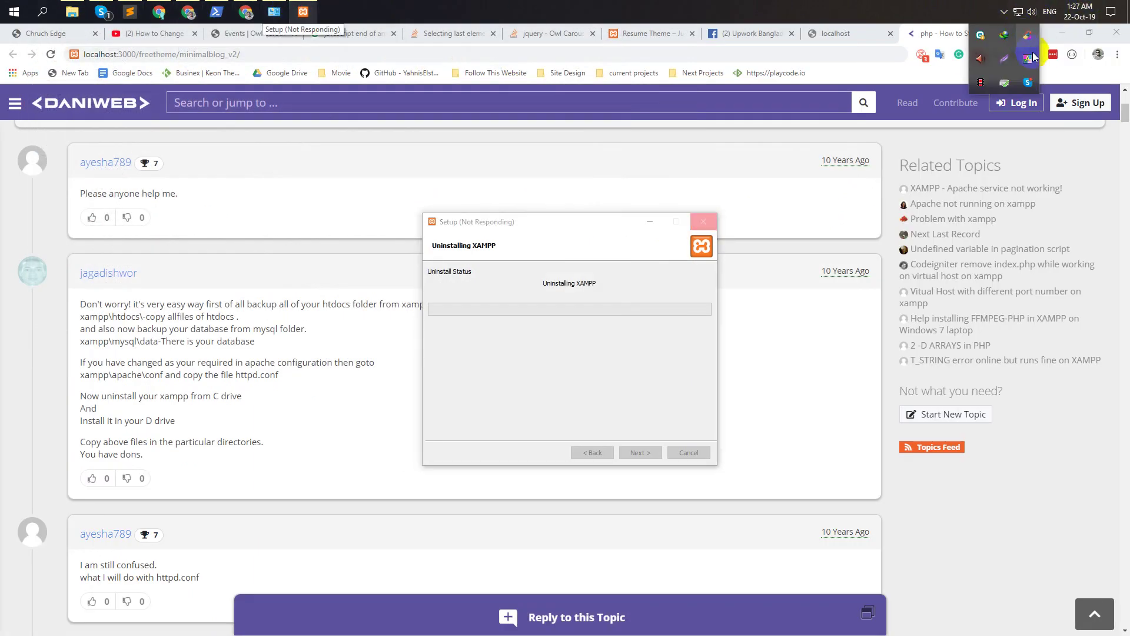
left_click(988, 86)
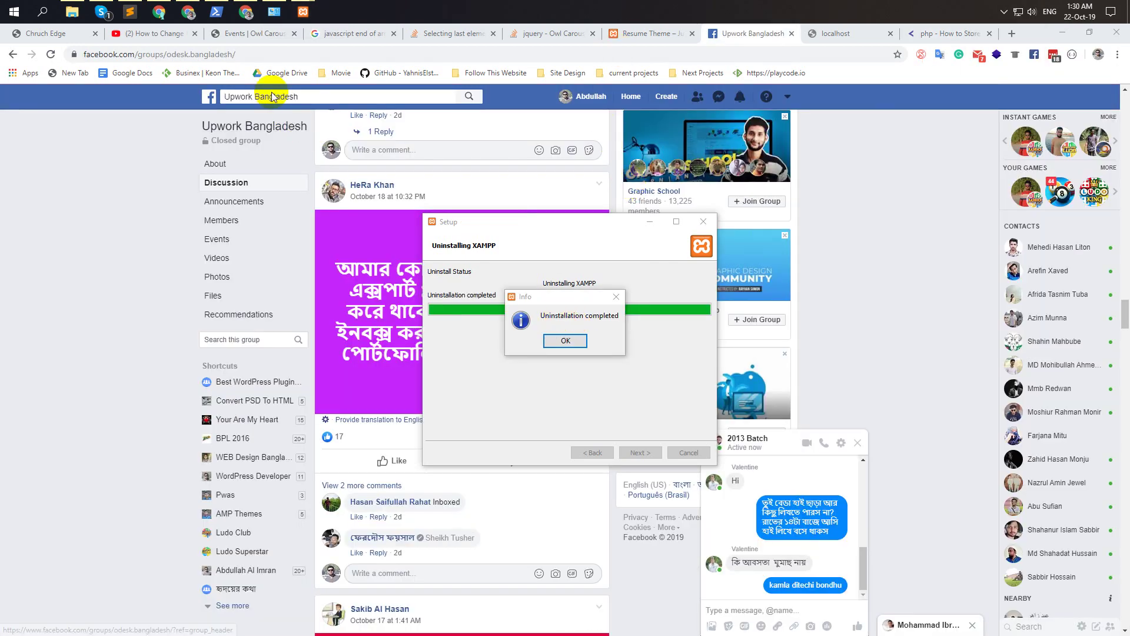
Show drive C: in File Explorer and dismiss the XAMPP uninstaller's completion message
left_click(59, 35)
left_click(307, 5)
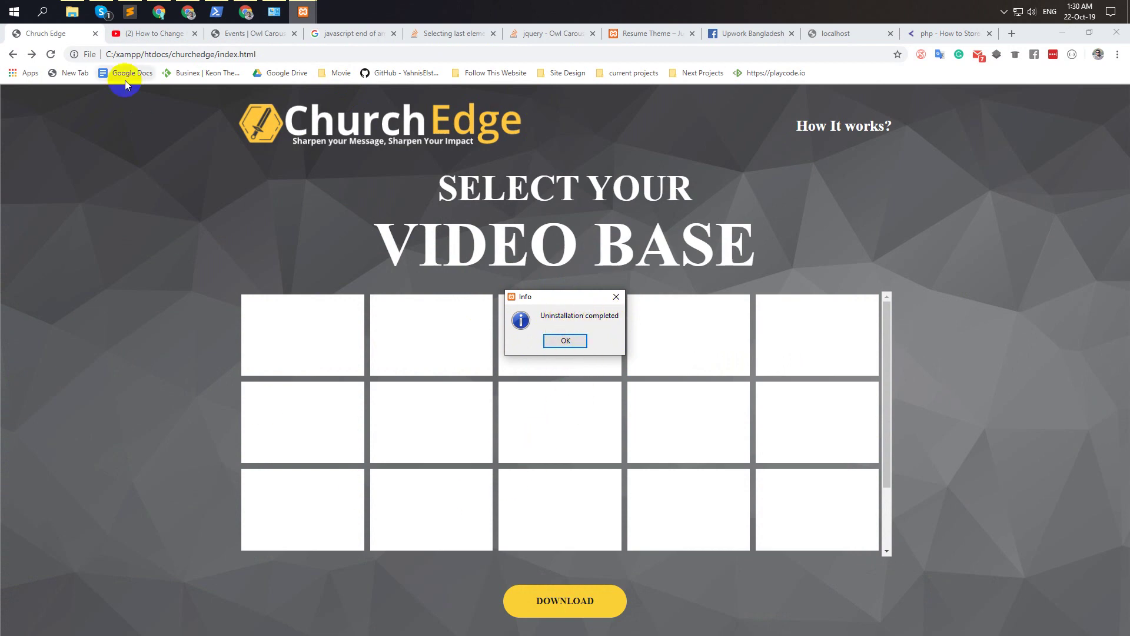
left_click(72, 12)
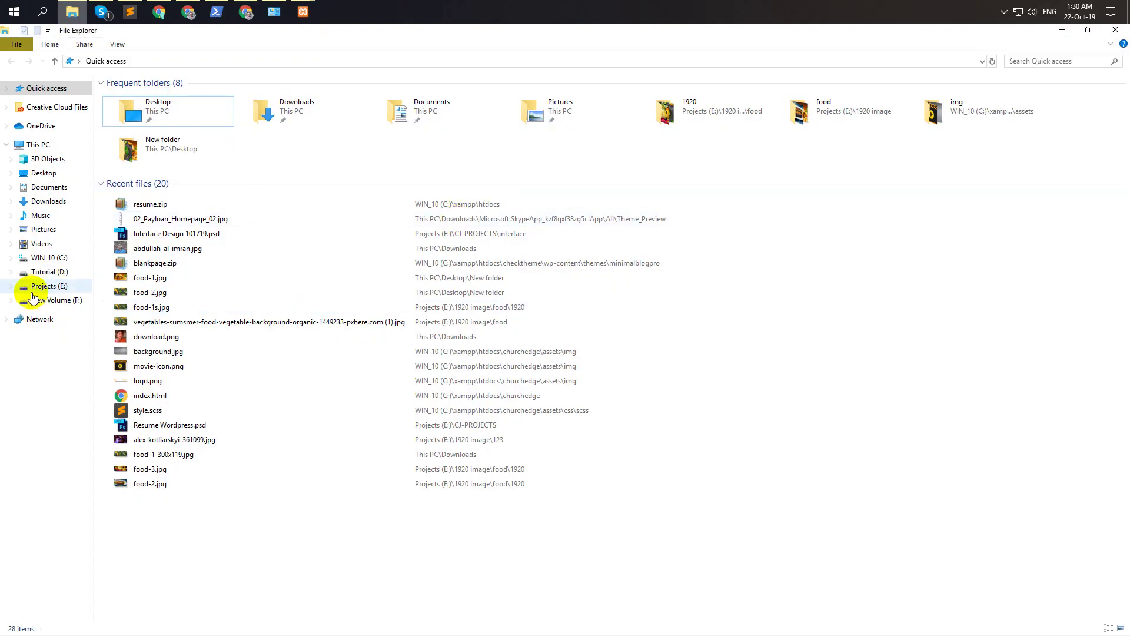
left_click(42, 257)
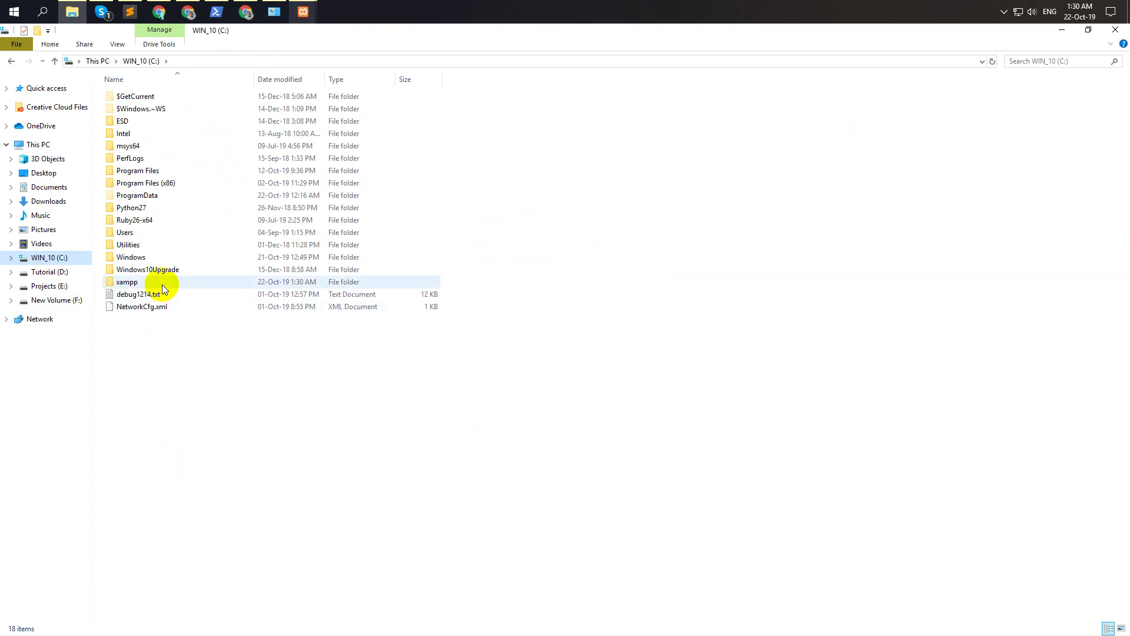
left_click(304, 7)
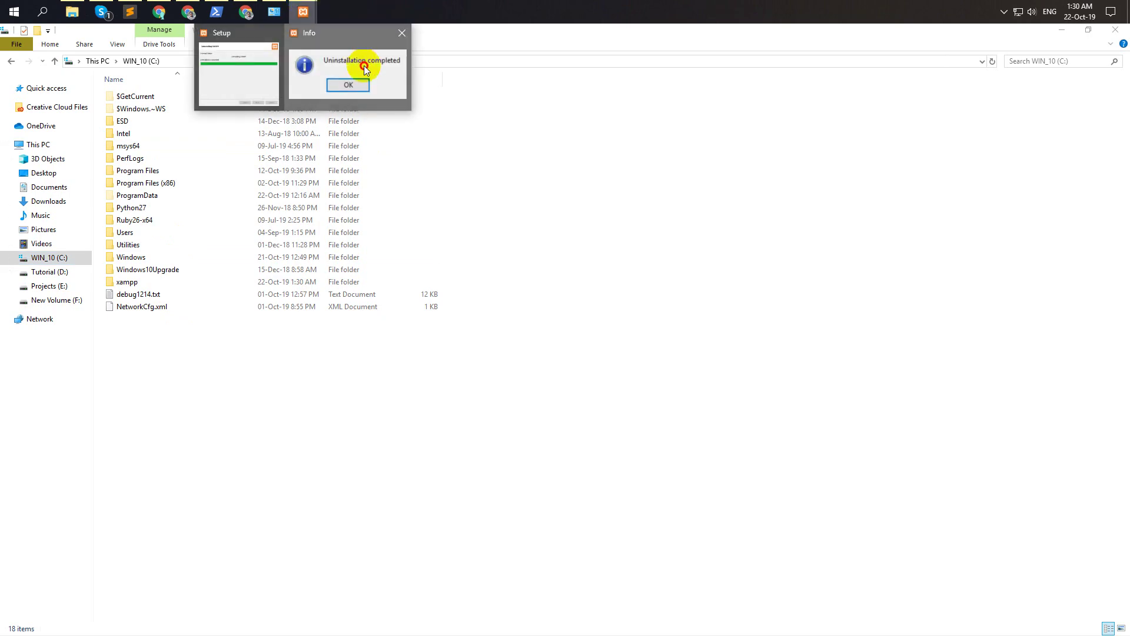
left_click(363, 65)
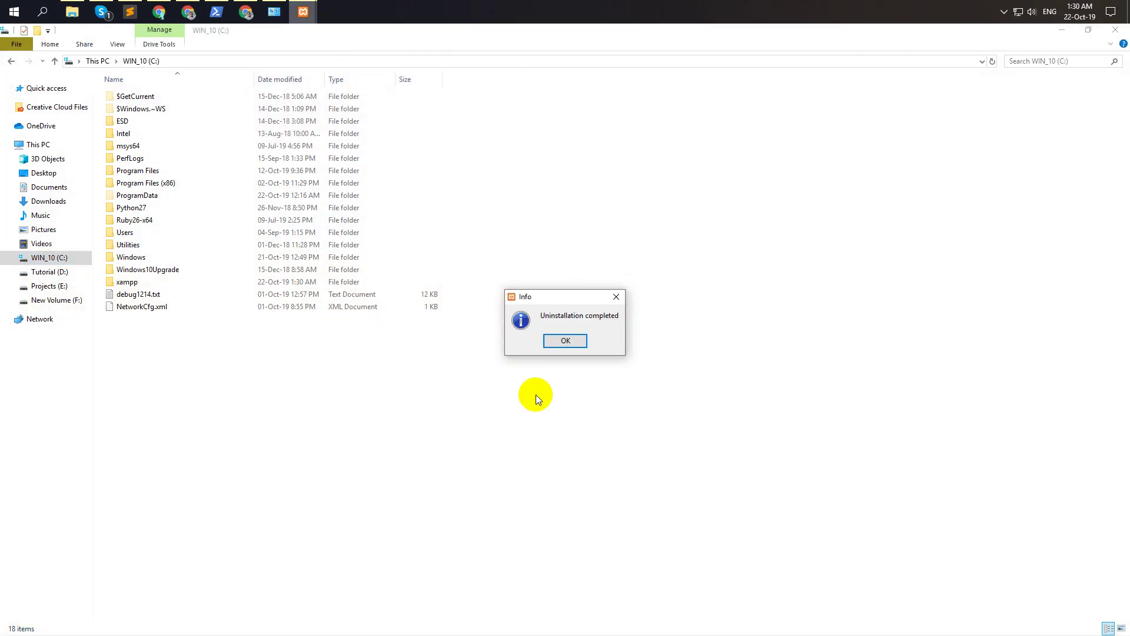
left_click(566, 340)
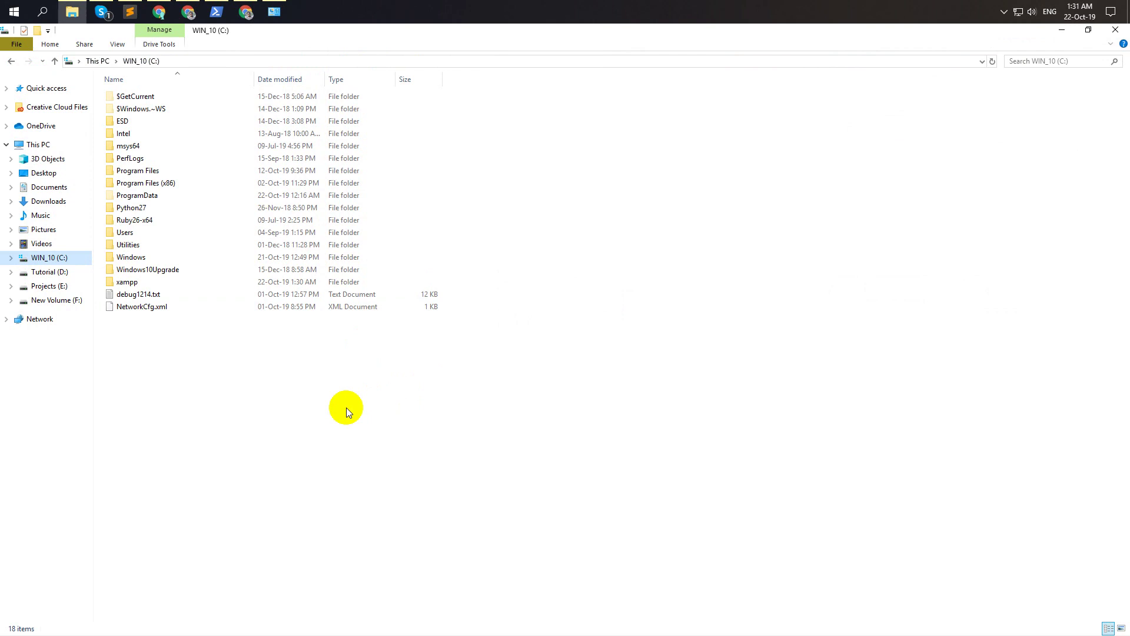
Refresh the listing of drive C:, and check the Programs and Features list for XAMPP
right_click(344, 348)
left_click(376, 397)
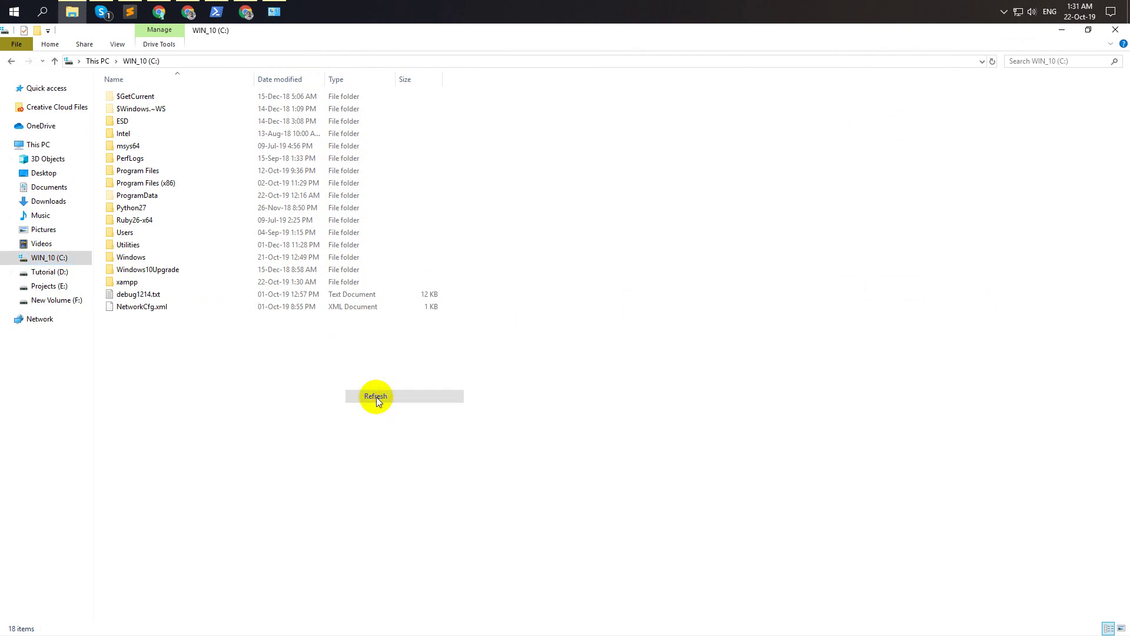
left_click(139, 284)
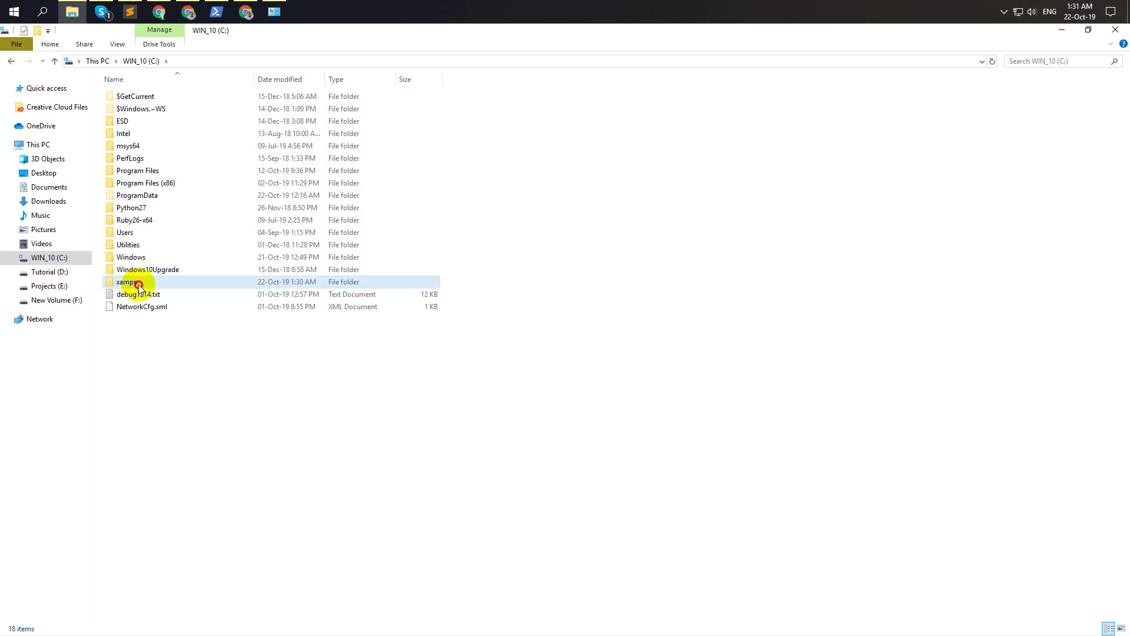
left_click(272, 10)
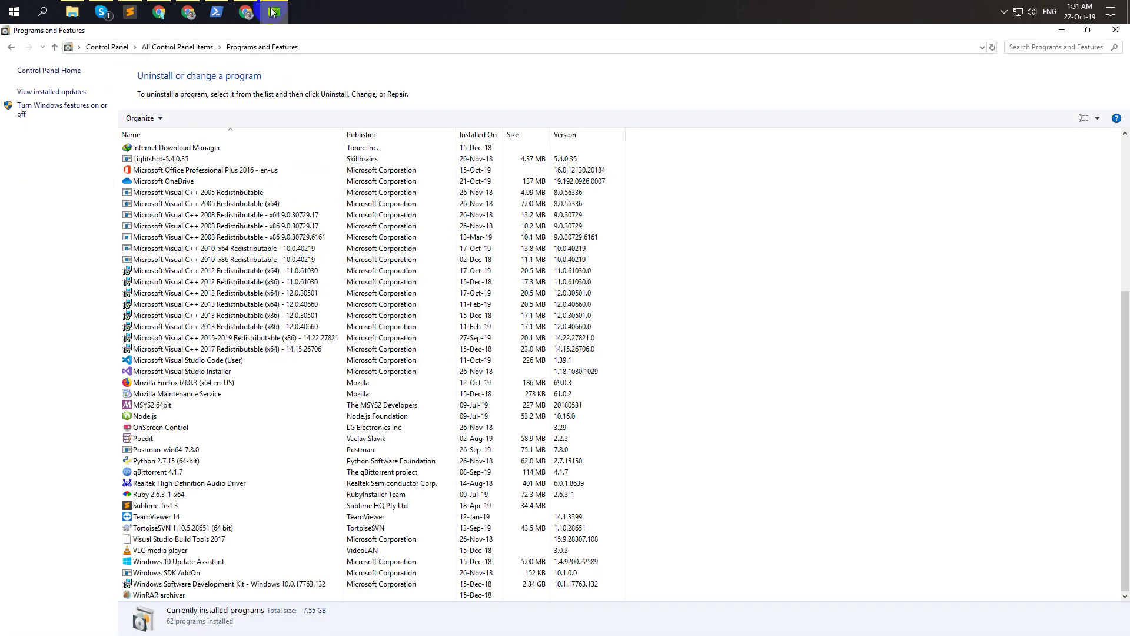
scroll(617, 276, "up", 6)
scroll(297, 215, "up", 1)
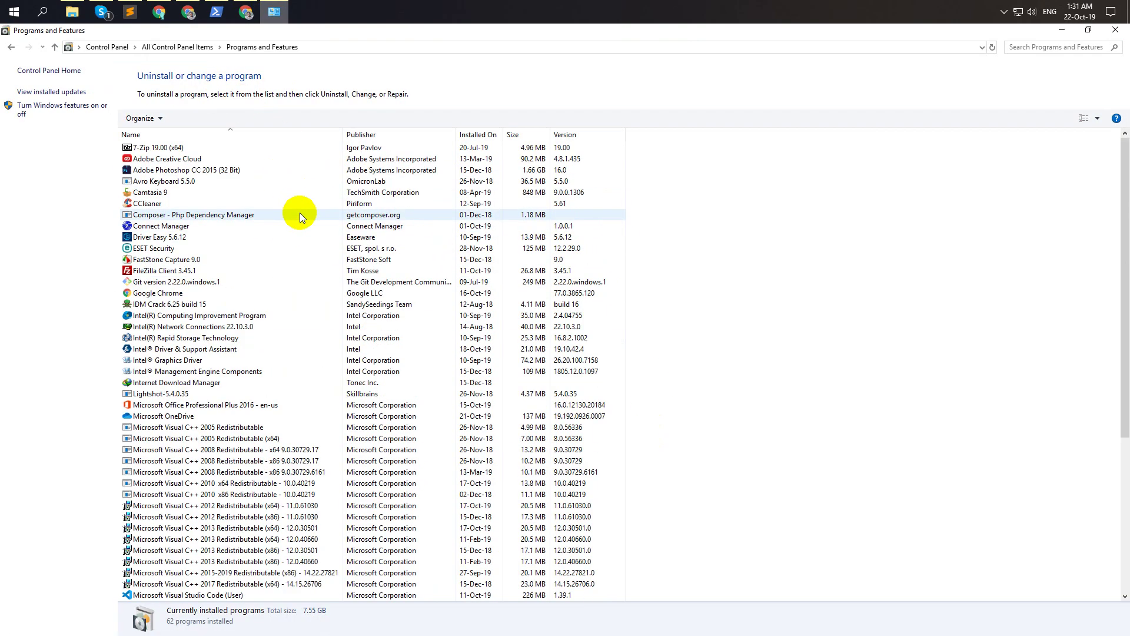
Return to File Explorer and inspect what is left in C:\xampp and its htdocs folder
left_click(72, 12)
double_click(153, 282)
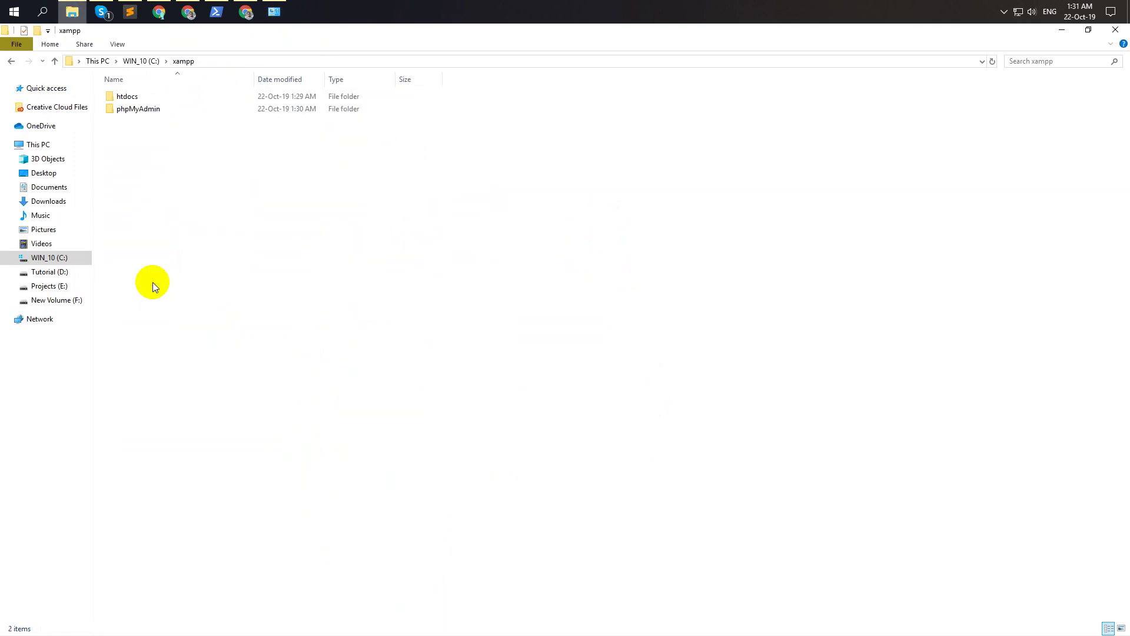
double_click(168, 96)
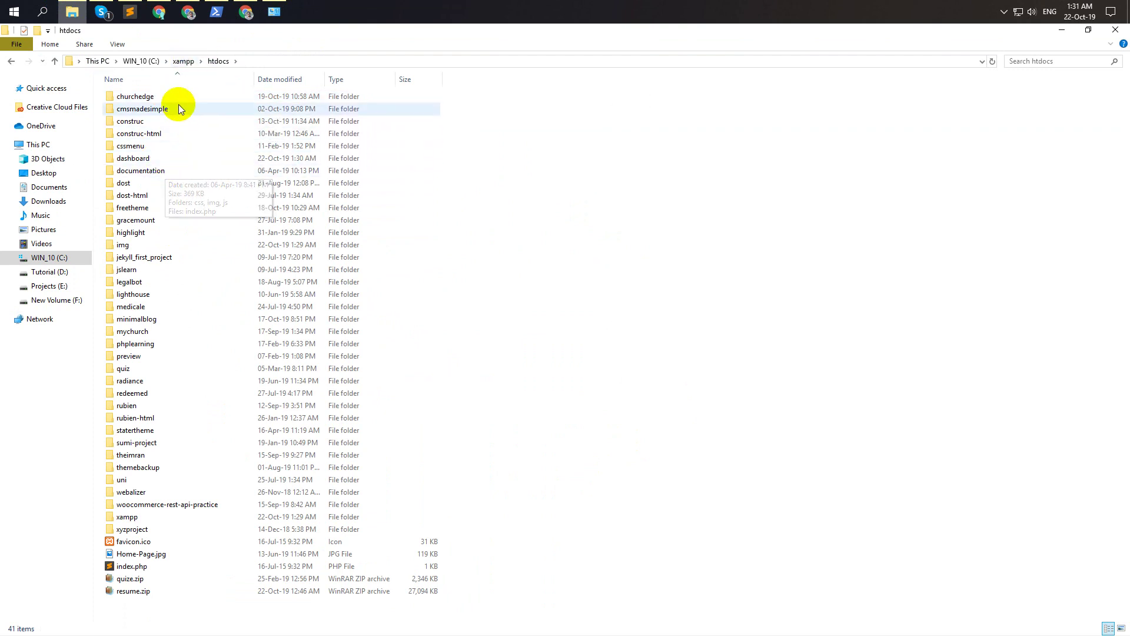
Inspect the leftover files under C:\xampp\phpMyAdmin\tmp\twig, including the b9 subfolder
left_click(11, 60)
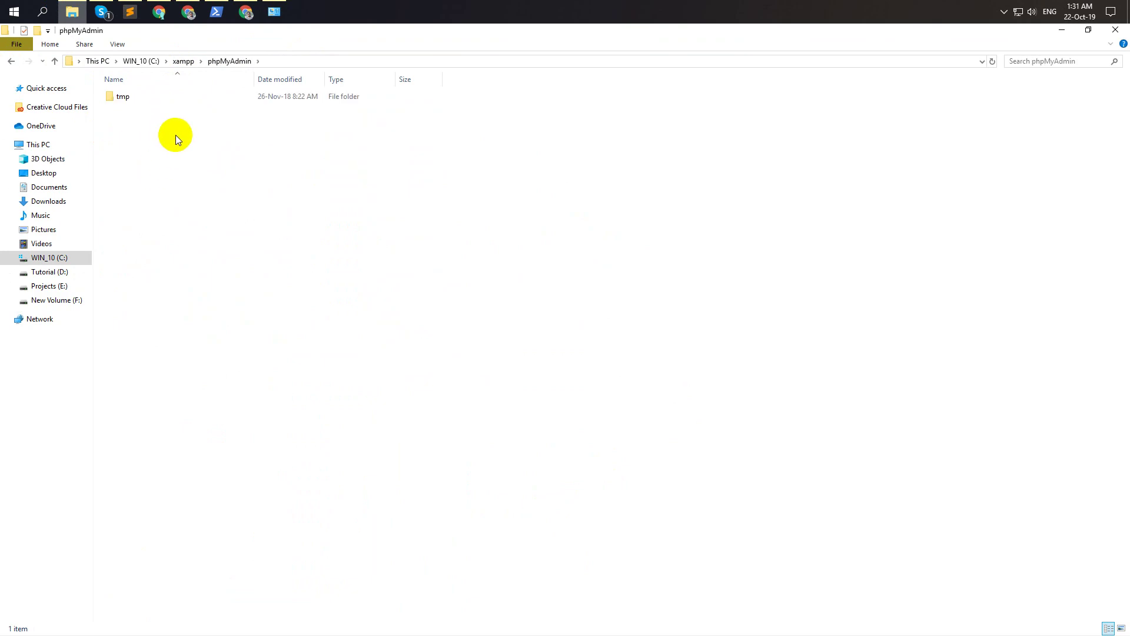
double_click(156, 95)
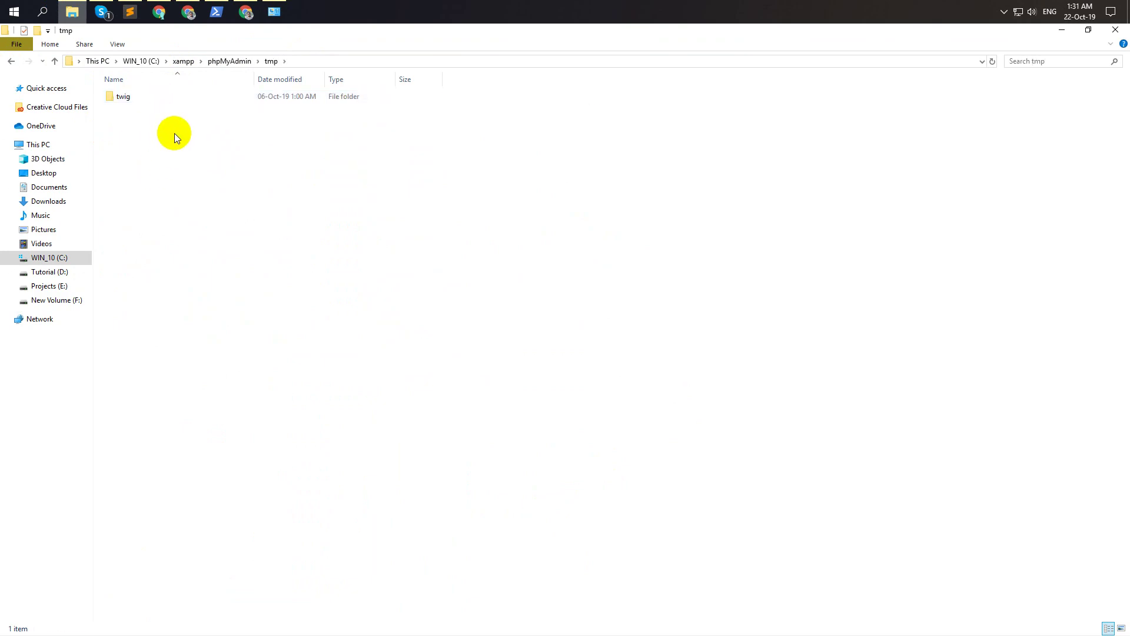
left_click(163, 95)
double_click(163, 94)
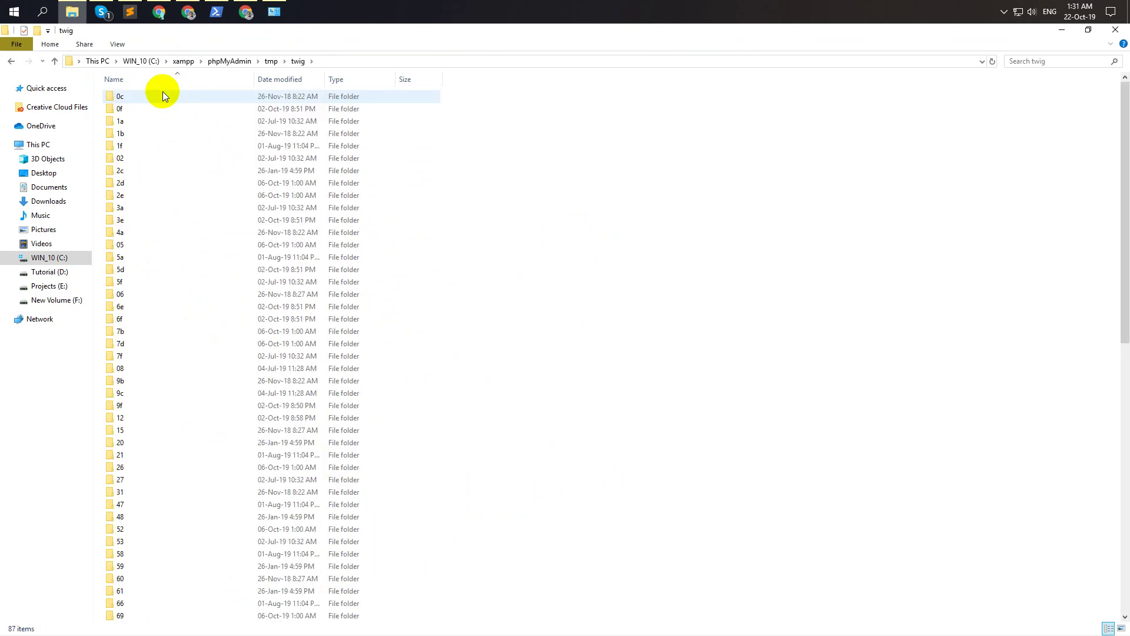
scroll(196, 165, "down", 15)
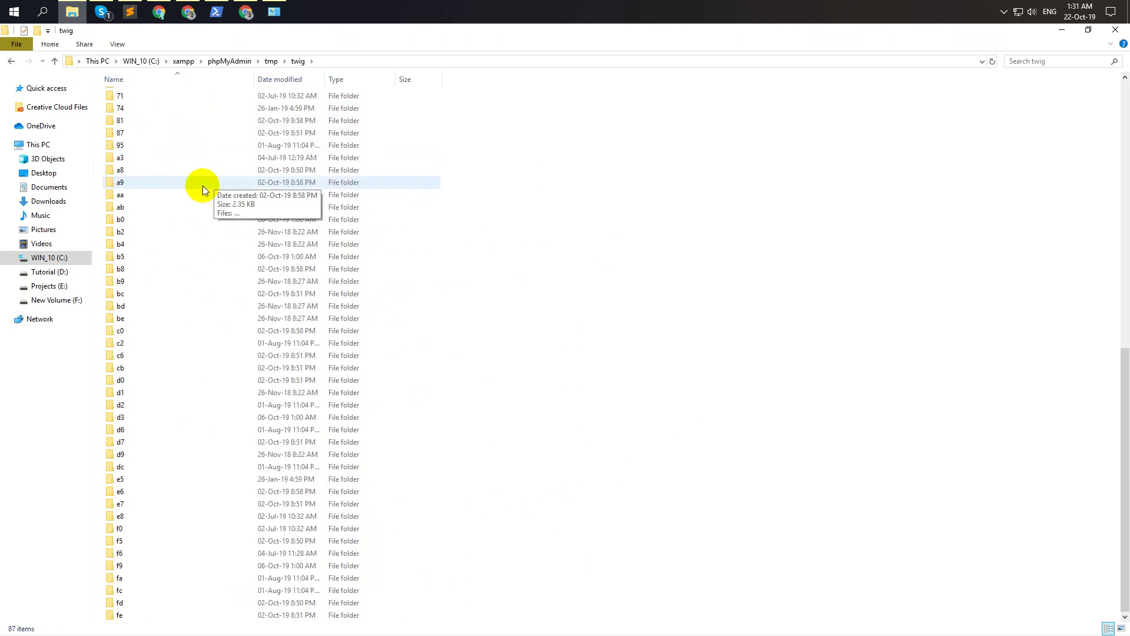
double_click(163, 283)
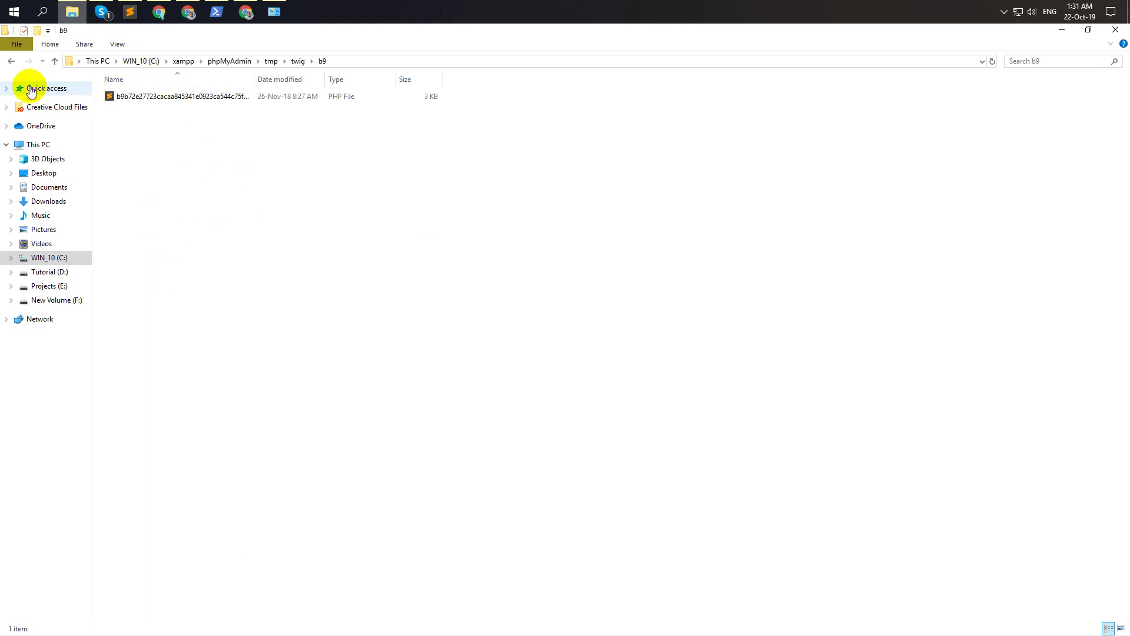
Go back up to C:\xampp, inspect the project folders left in htdocs, and return to drive C:
left_click(11, 64)
left_click(11, 64)
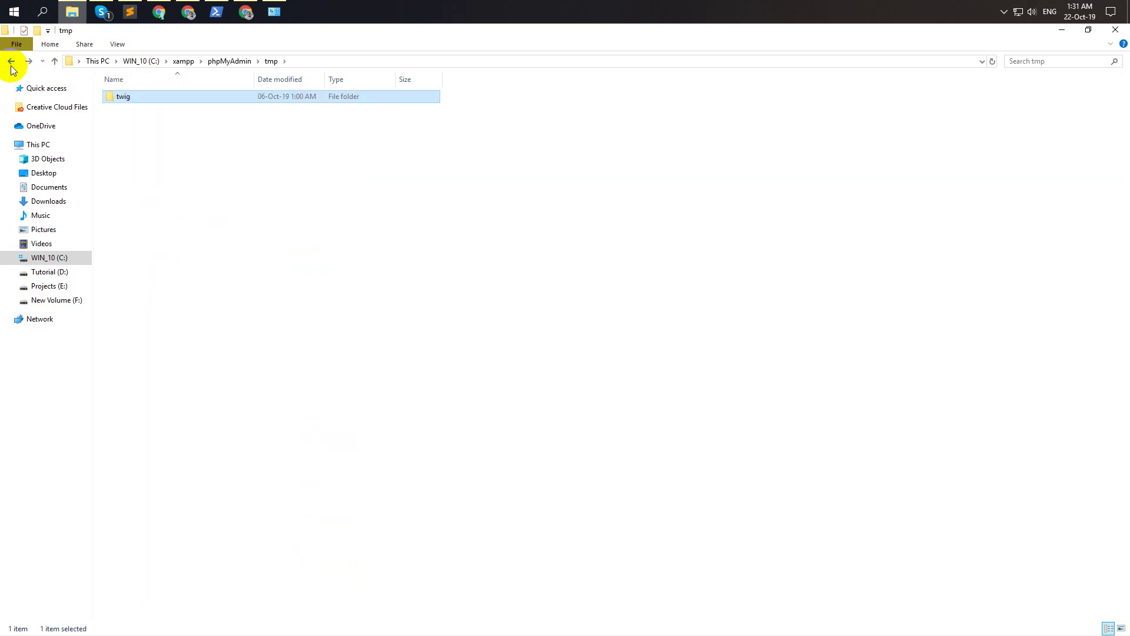
left_click(12, 64)
left_click(11, 64)
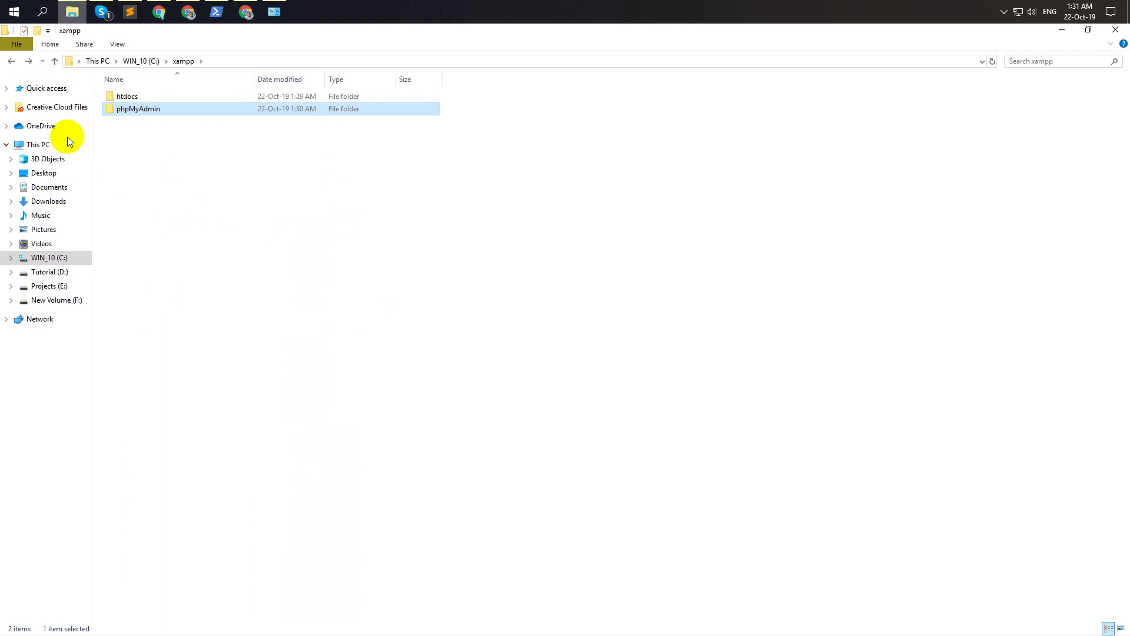
double_click(123, 96)
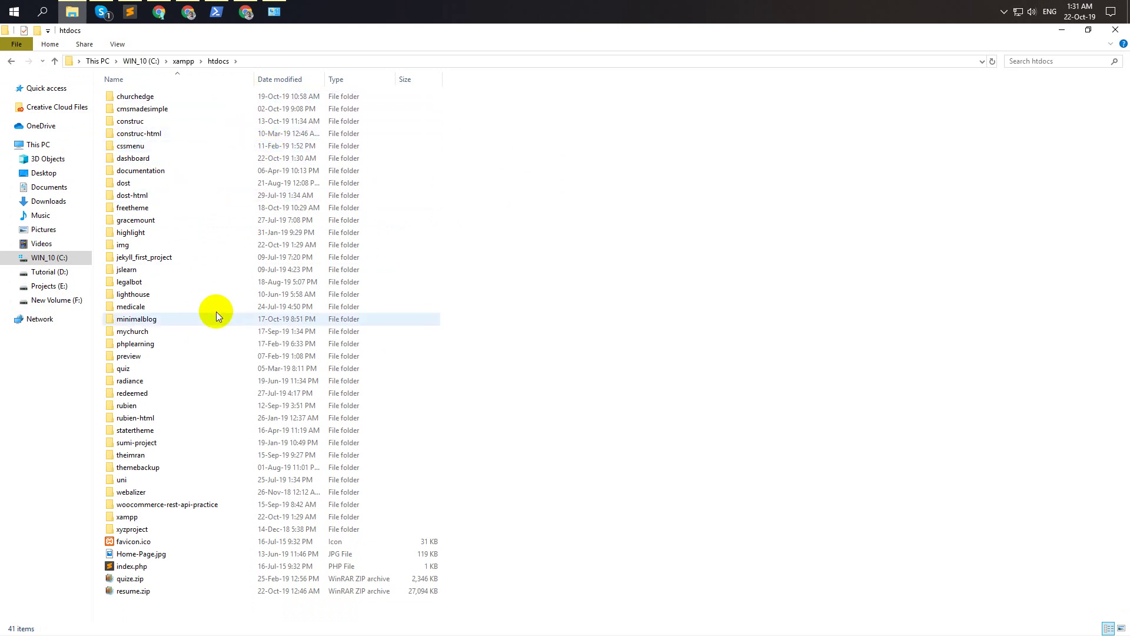
left_click(32, 260)
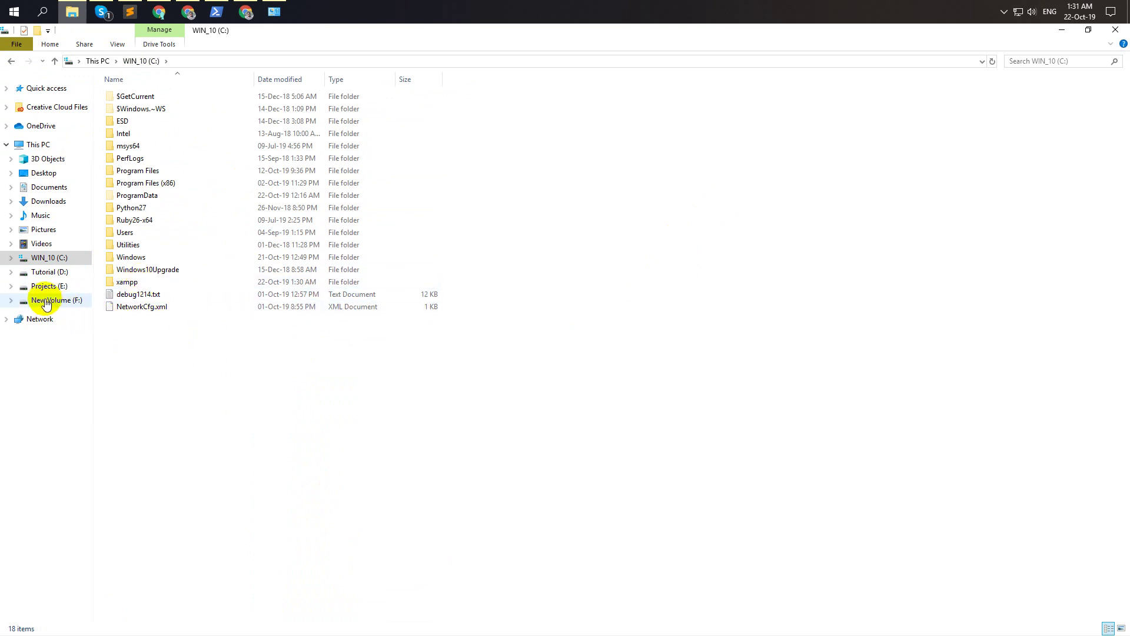
Switch to Chrome and search for xampp in the localhost tab to reach the Apache Friends site
left_click(190, 4)
left_click(842, 34)
left_click(845, 54)
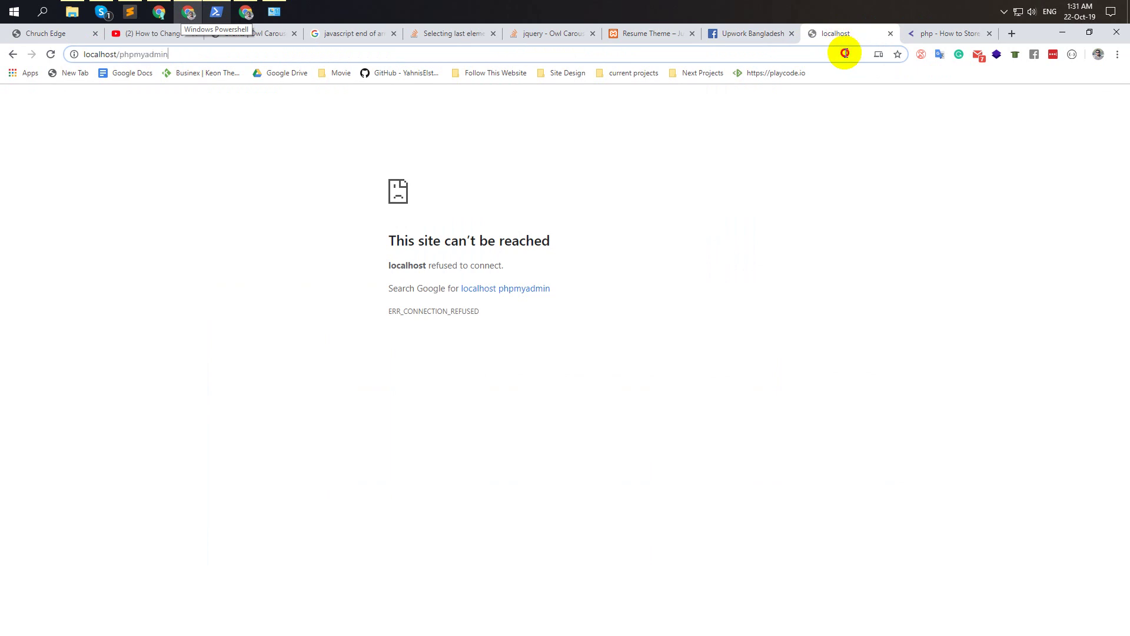
key("ctrl+a")
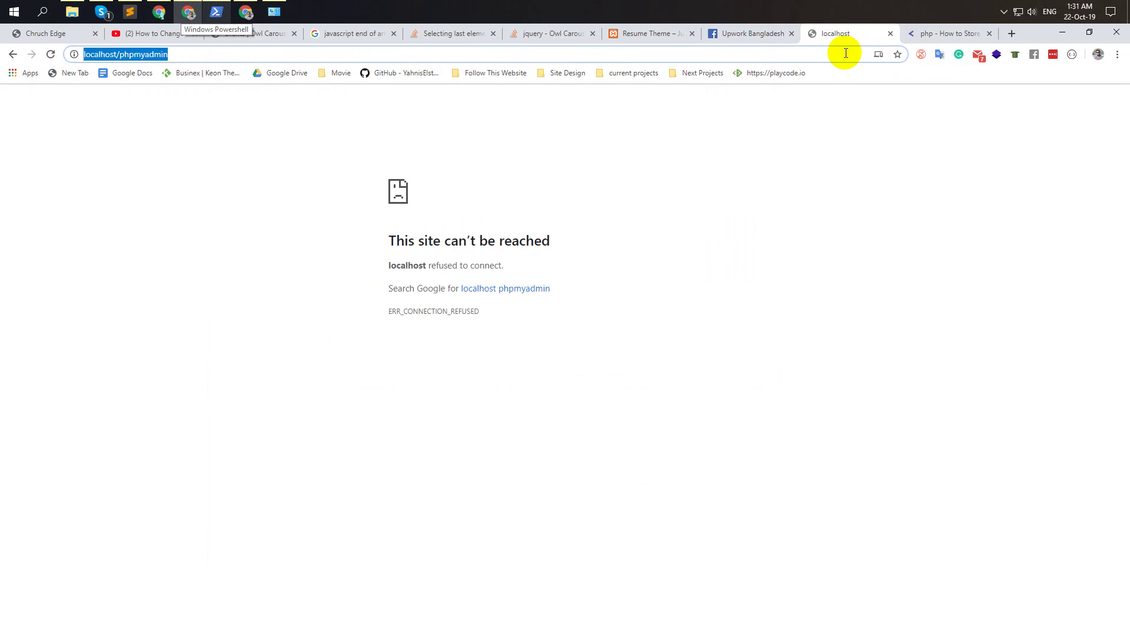
type("xampp")
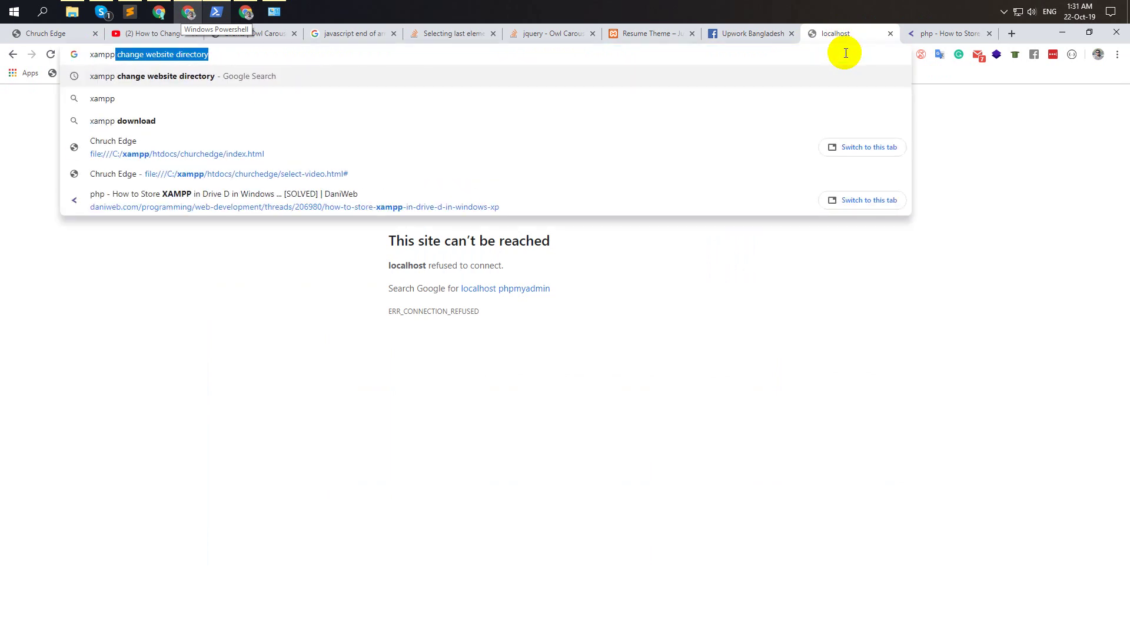
key("BackSpace")
key("BackSpace")
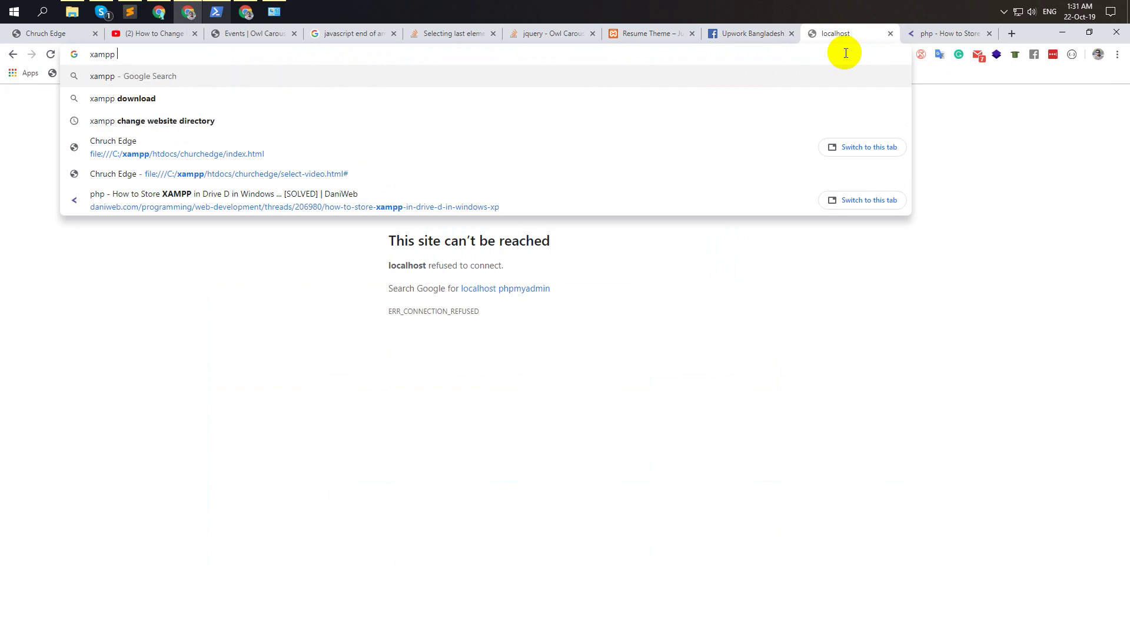
key("Return")
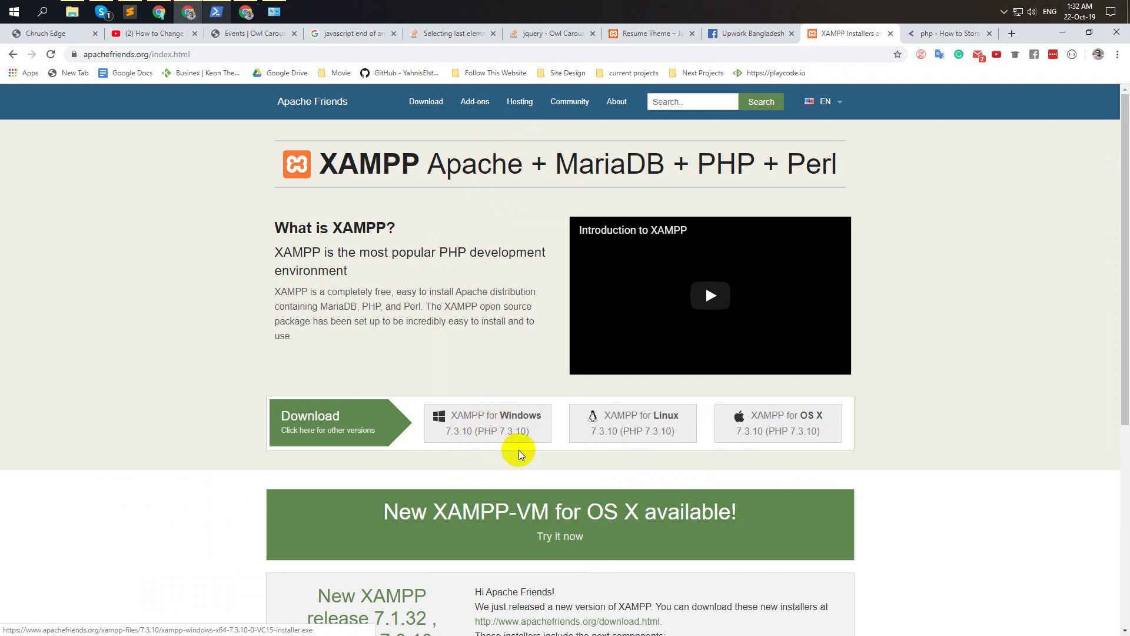
Download XAMPP for Windows 7.3.10 from the Apache Friends page
left_click(489, 437)
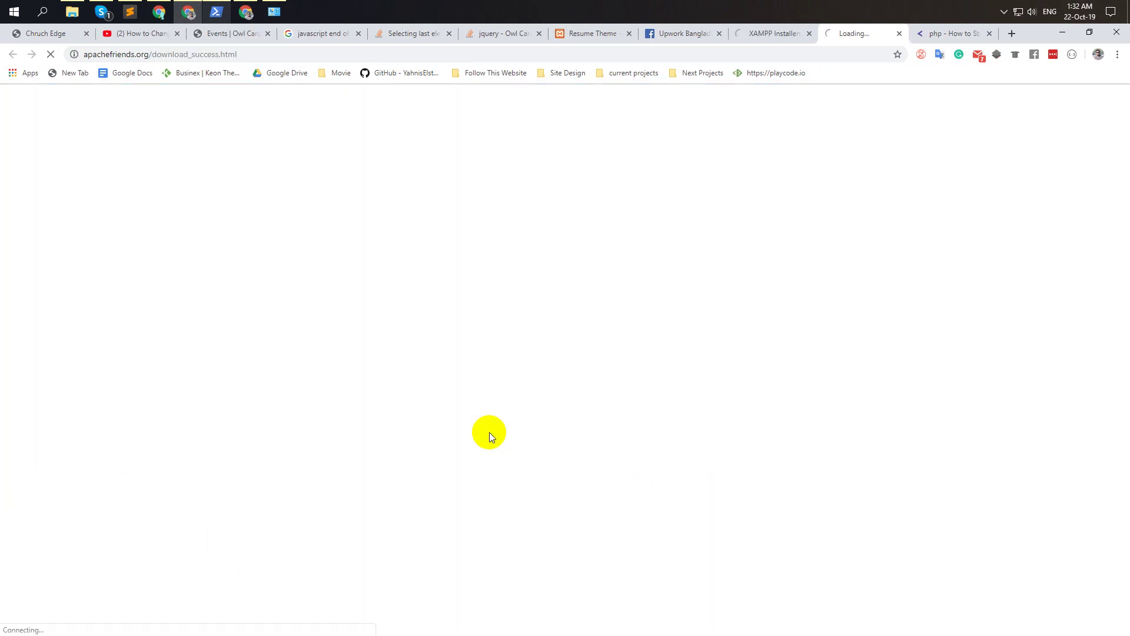
left_click(776, 35)
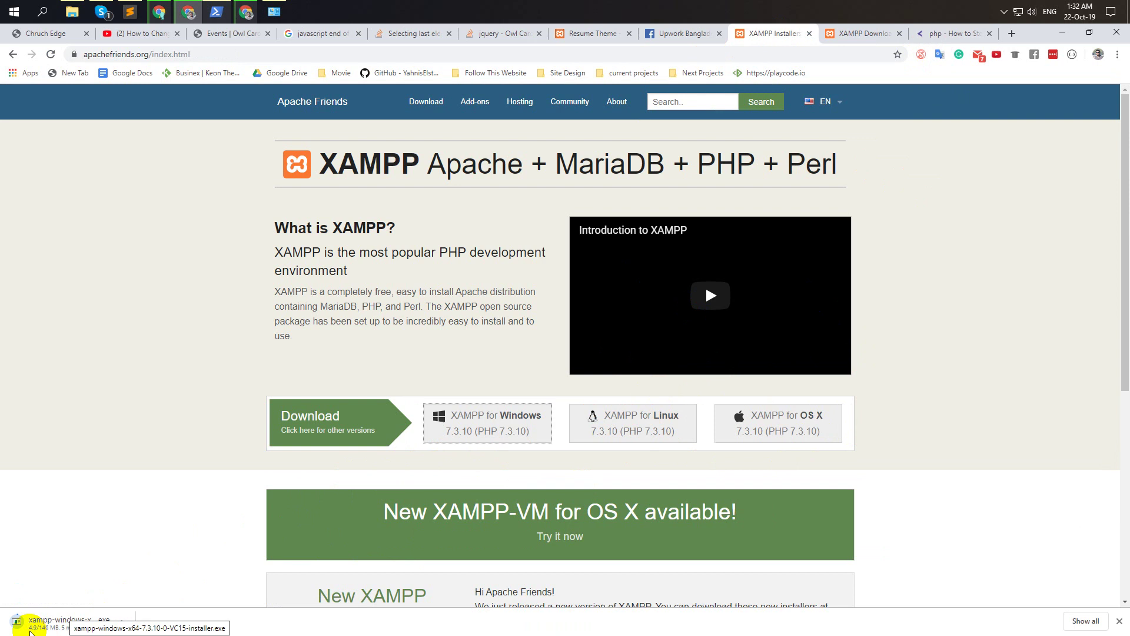
left_click(1003, 11)
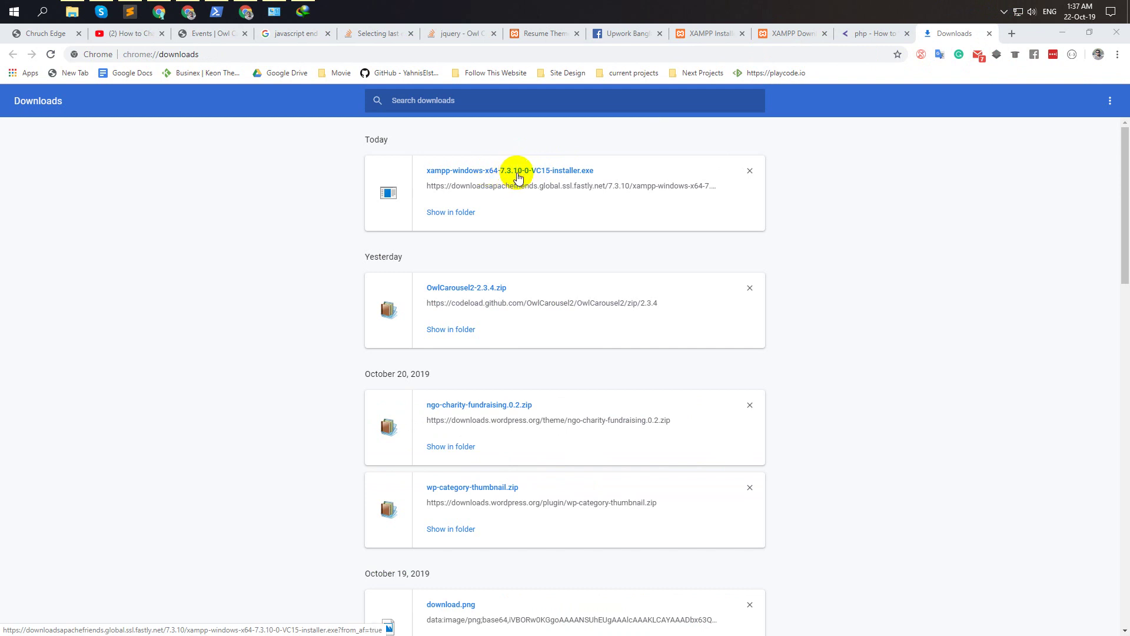
Run the downloaded xampp-windows-x64-7.3.10-0-VC15-installer.exe and close the Internet Download Manager and Programs and Features windows
left_click(518, 171)
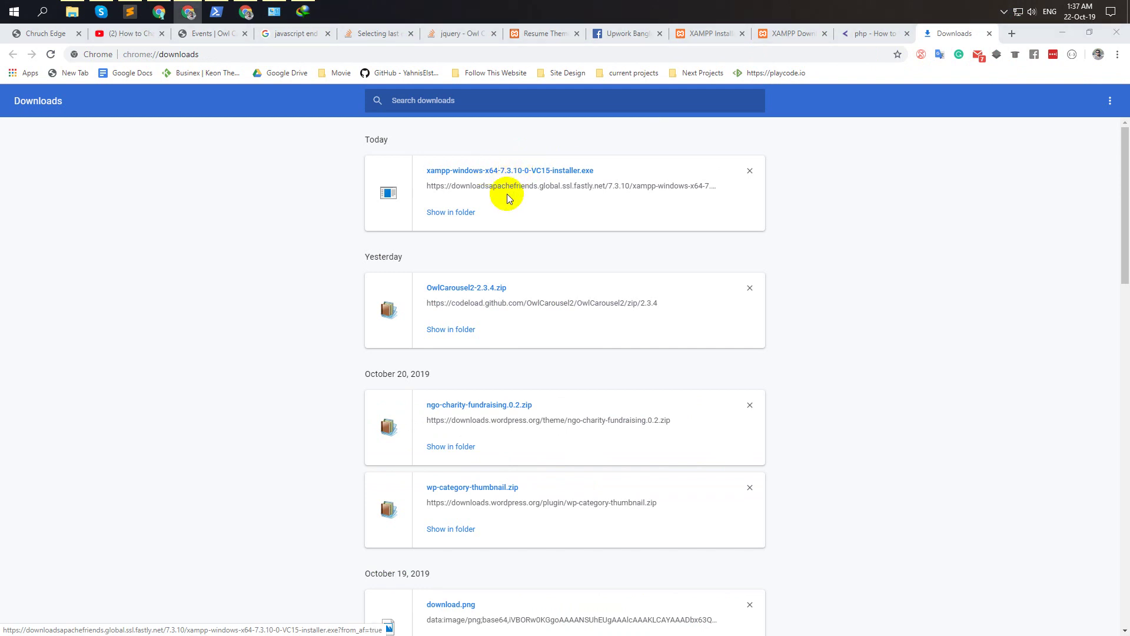
left_click(506, 170)
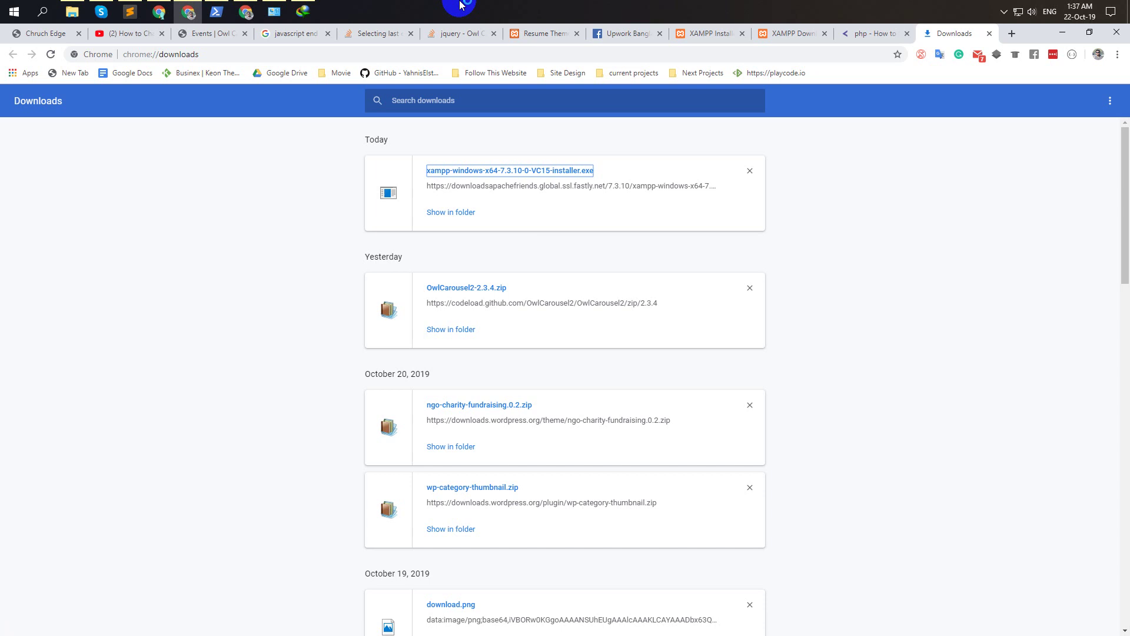
mouse_move(305, 6)
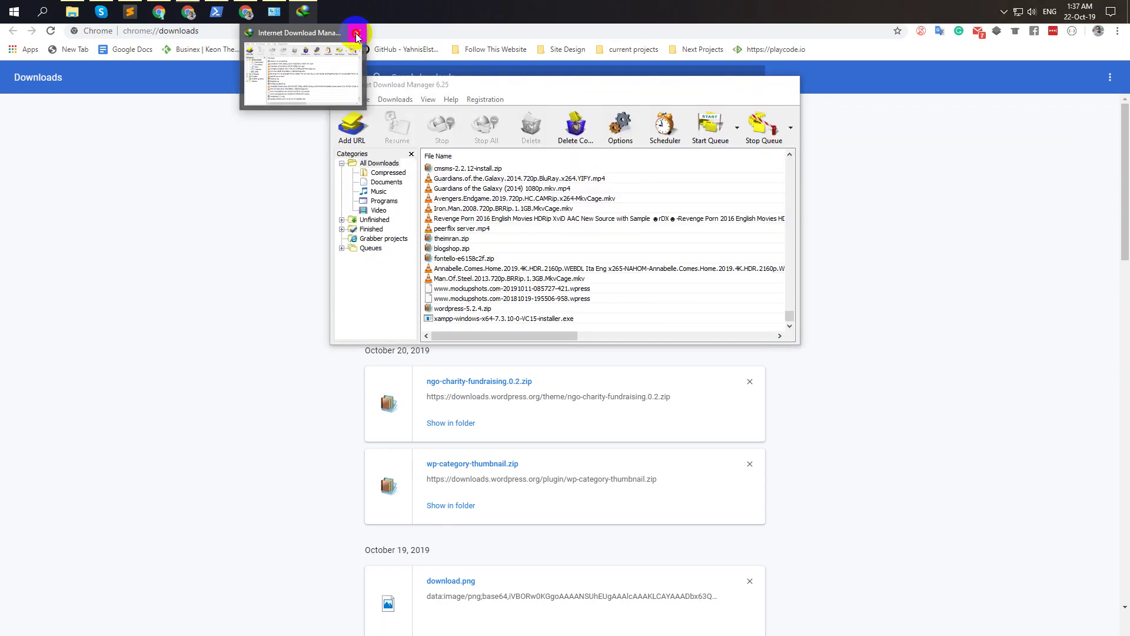
left_click(356, 32)
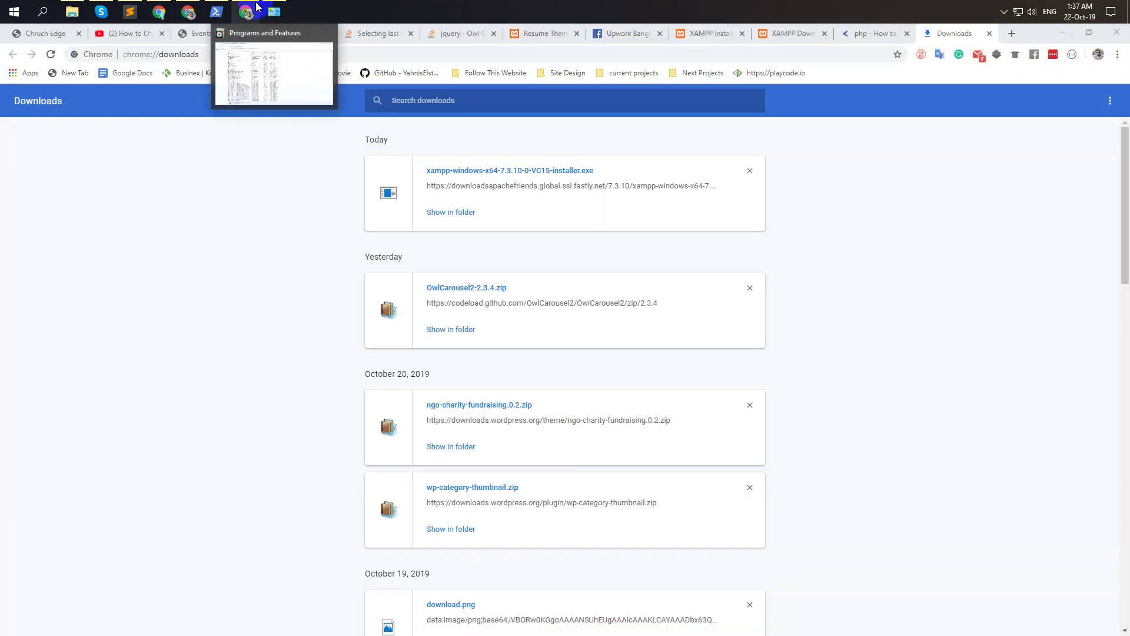
left_click(271, 65)
left_click(1114, 29)
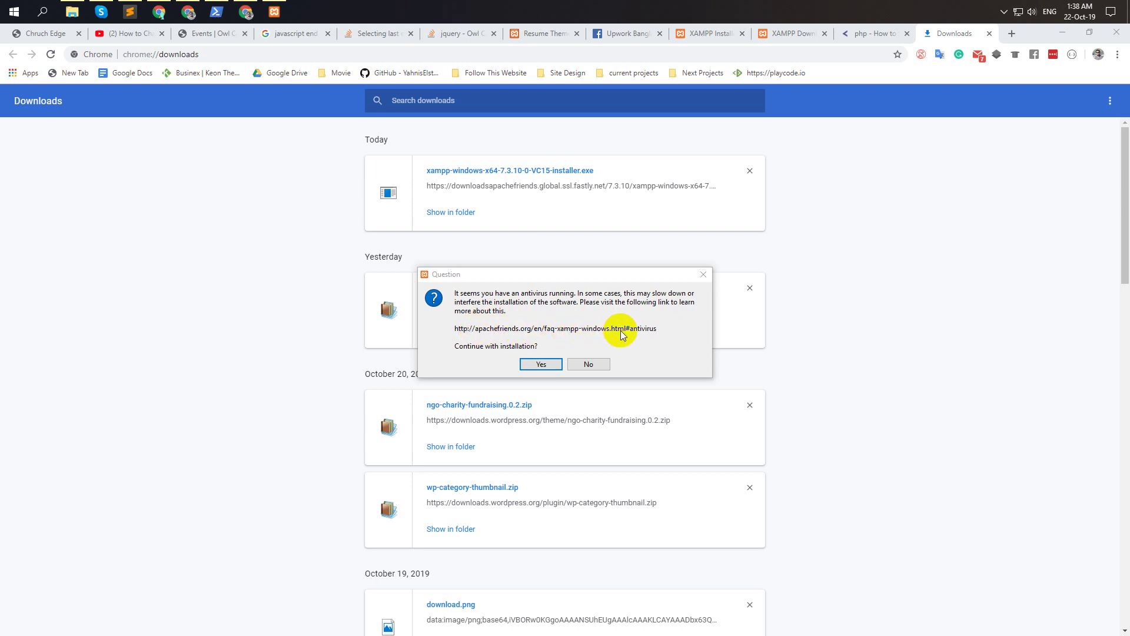
Continue past the antivirus and UAC notices and keep all default components selected in the XAMPP setup
left_click(533, 363)
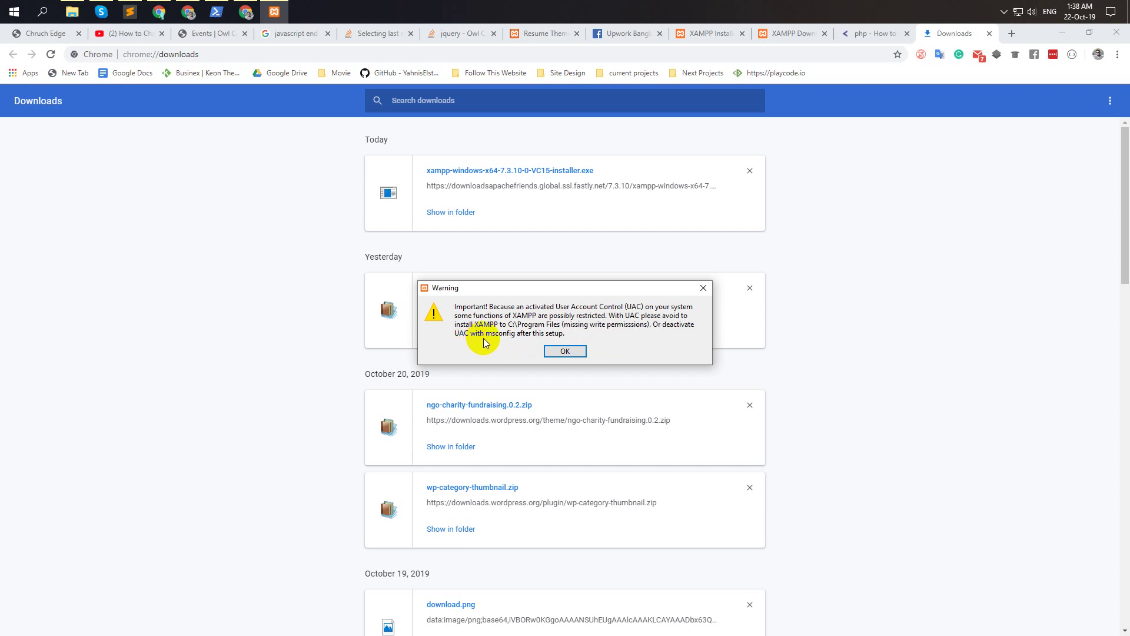
left_click(566, 352)
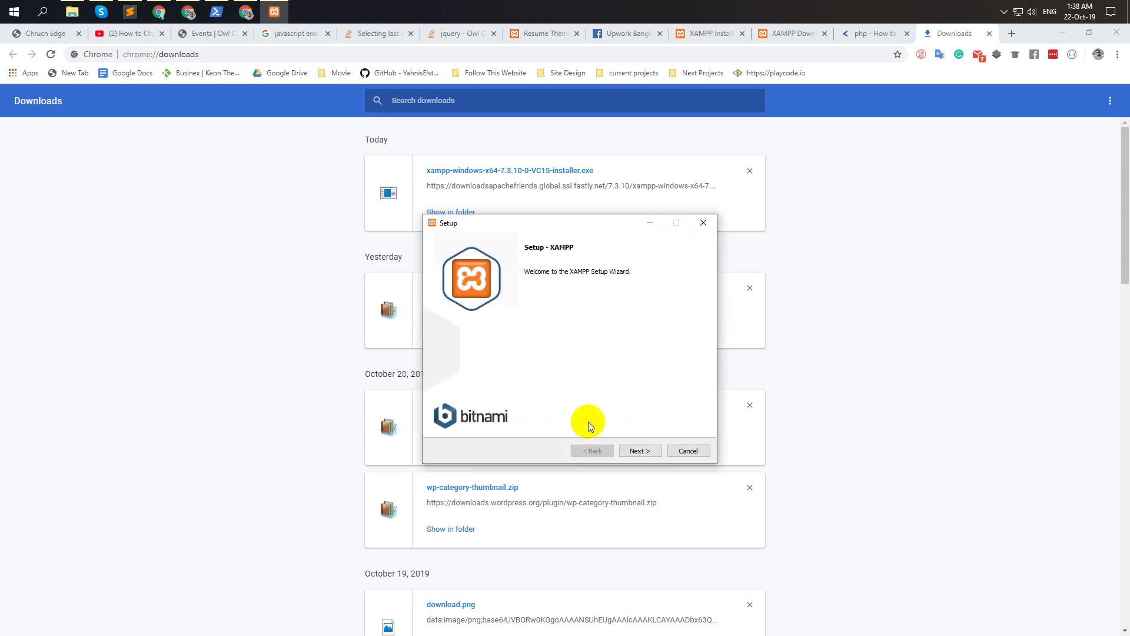
left_click(632, 450)
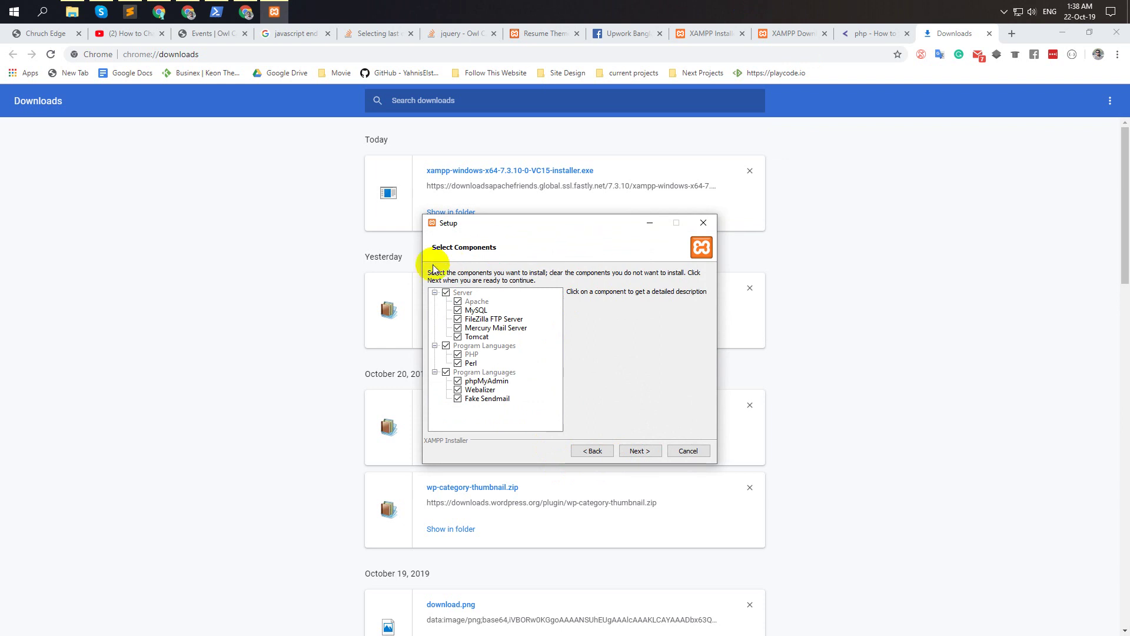
left_click(634, 452)
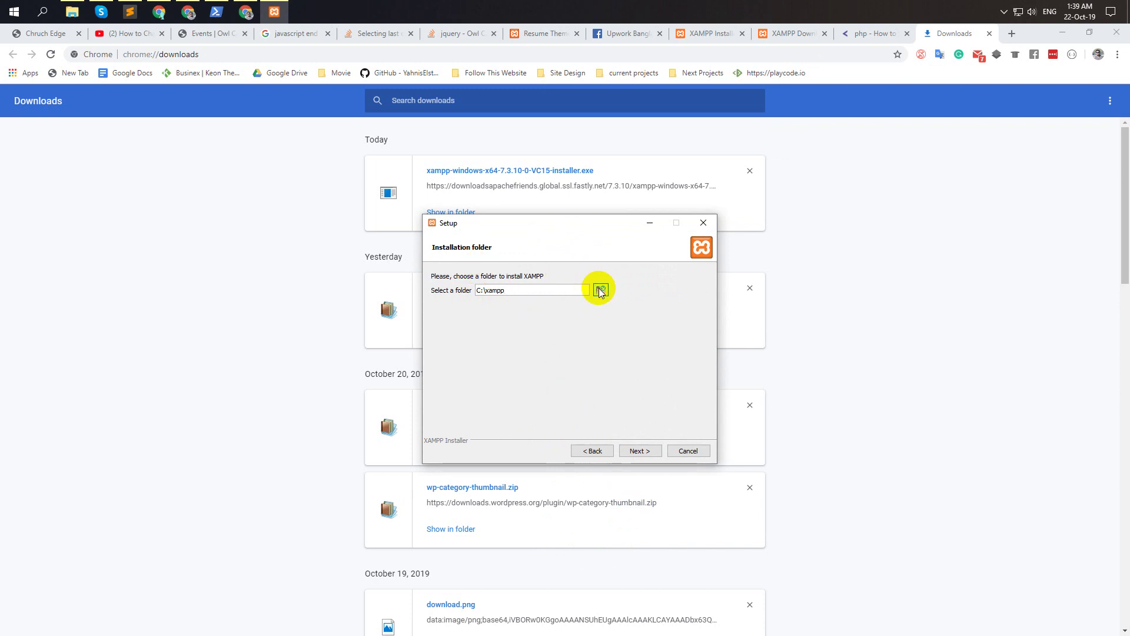
Try to use the root of Projects (E:) as the XAMPP installation folder
left_click(600, 291)
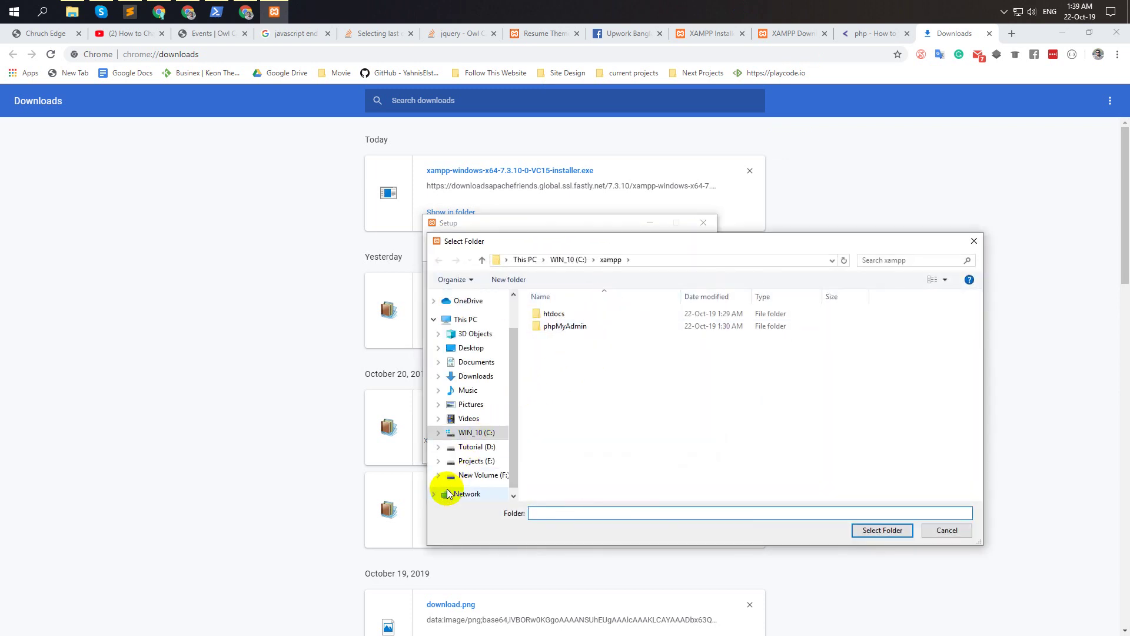
left_click(474, 461)
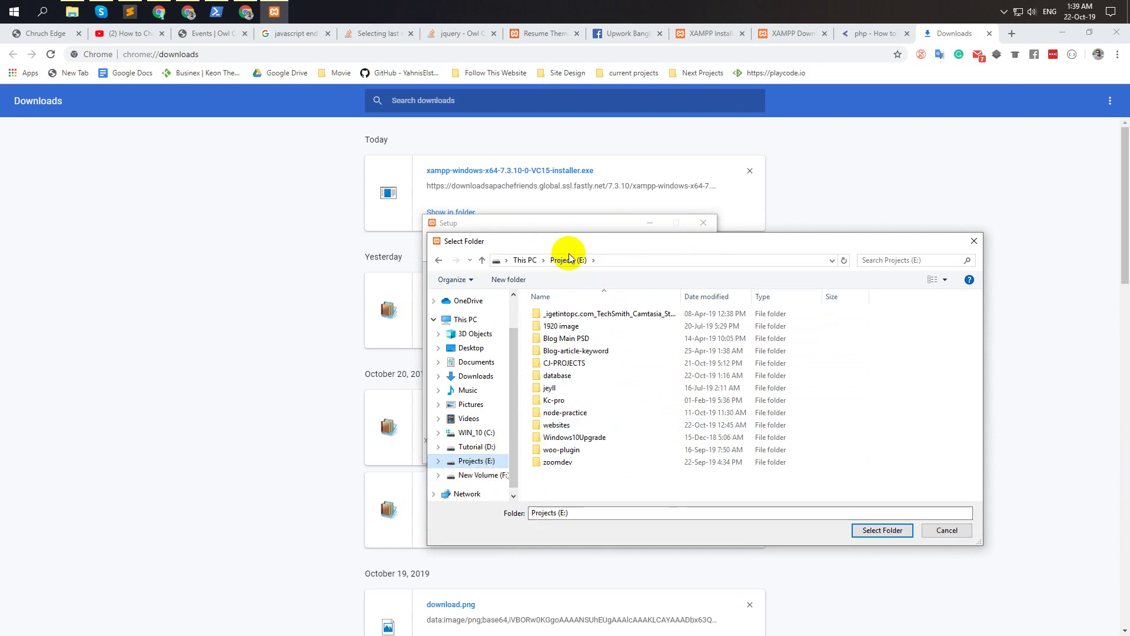
left_click(883, 530)
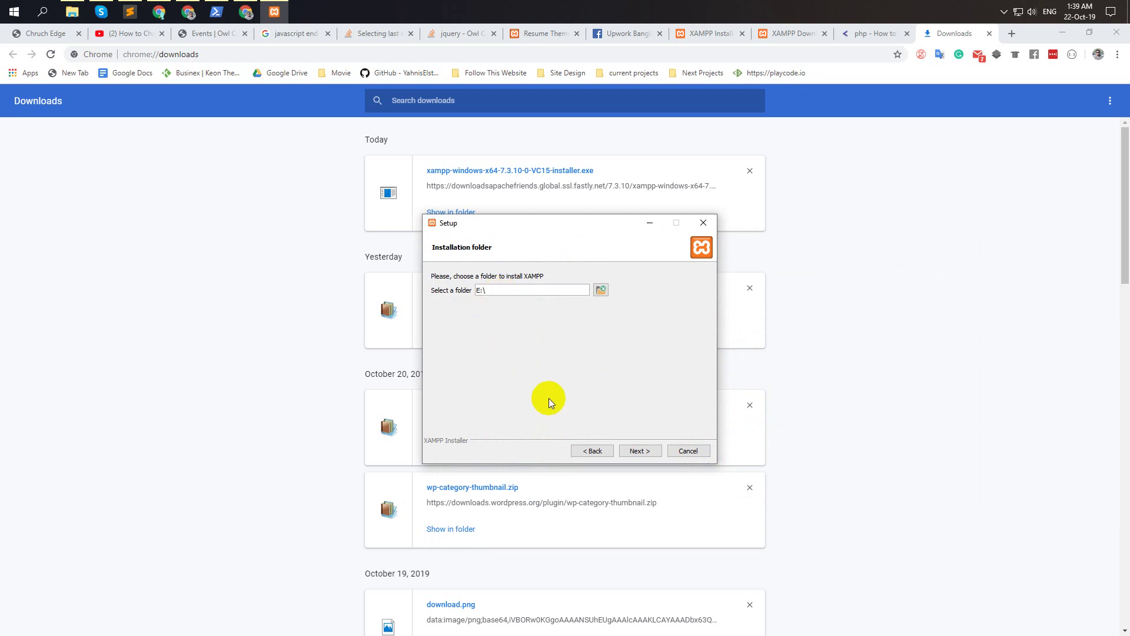
left_click(637, 451)
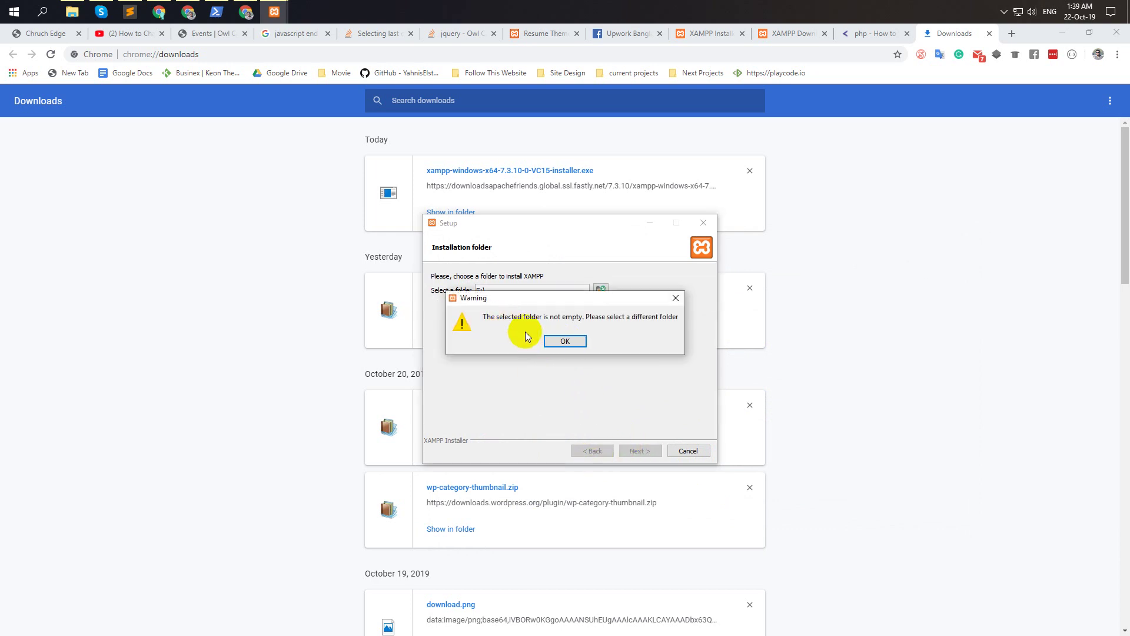
left_click(564, 343)
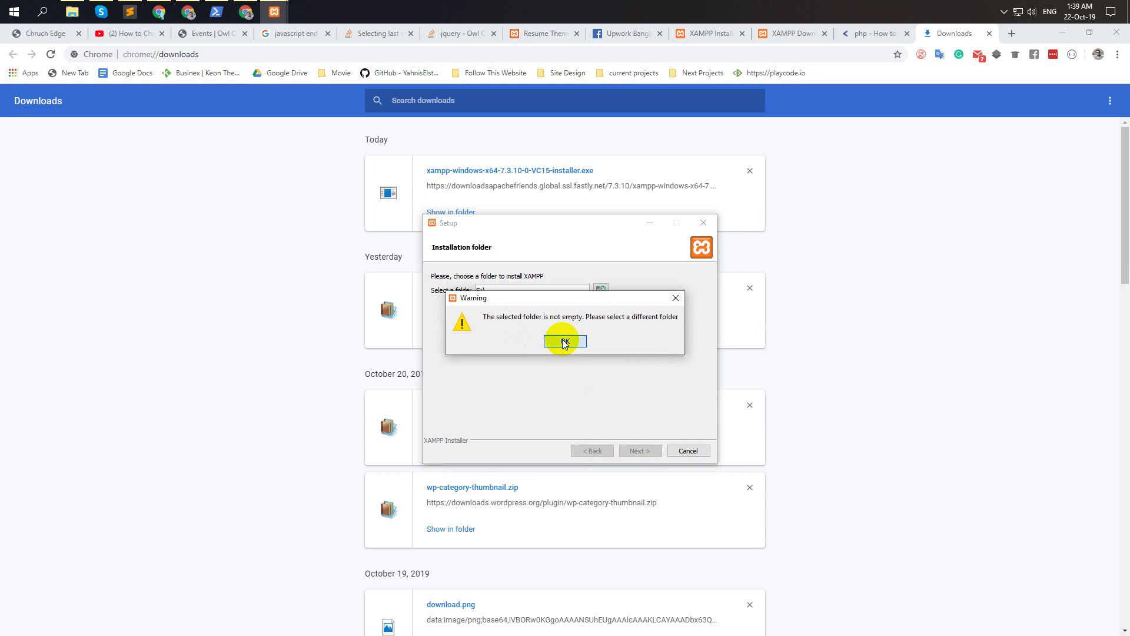
Switch to File Explorer and rename the websites folder on Projects (E:) to websiteslist
left_click(72, 12)
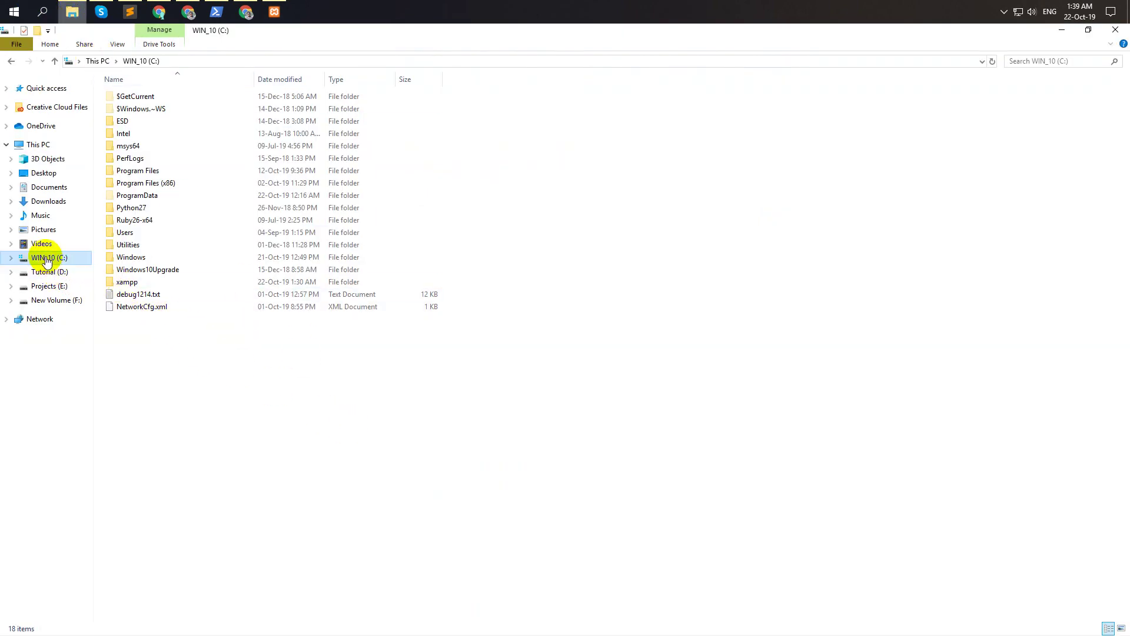
left_click(49, 286)
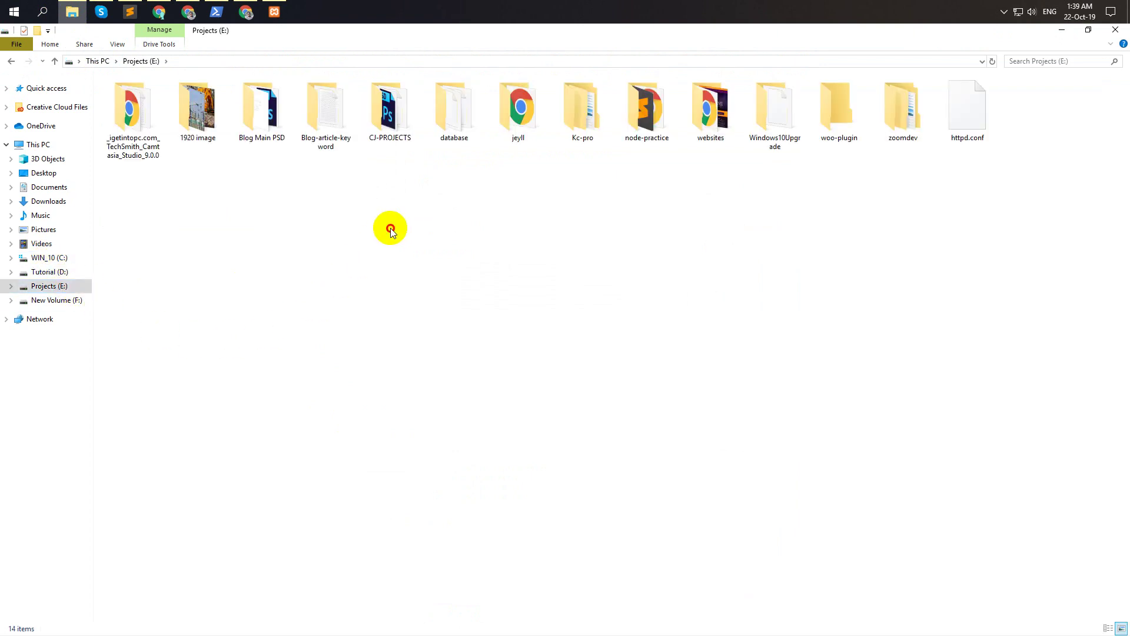
right_click(223, 243)
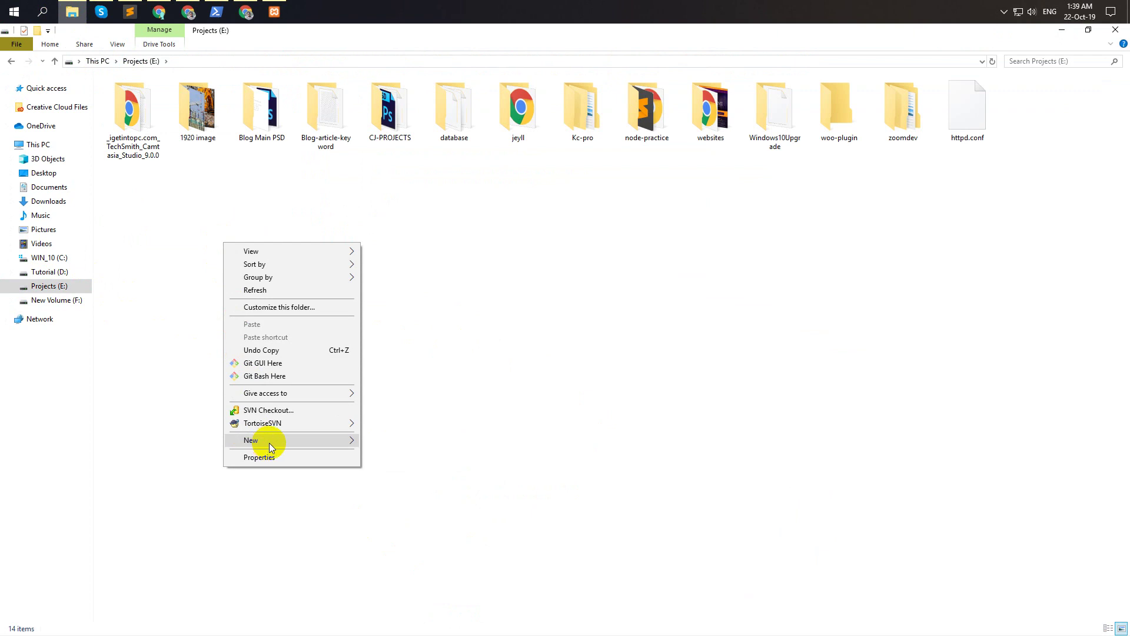
mouse_move(270, 442)
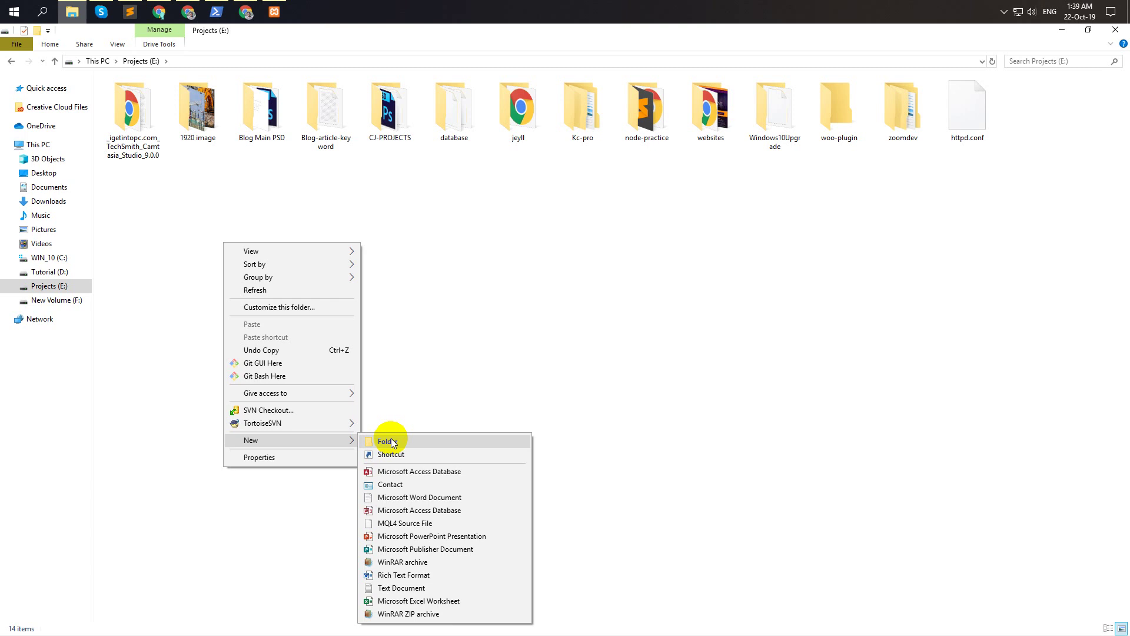
left_click(709, 139)
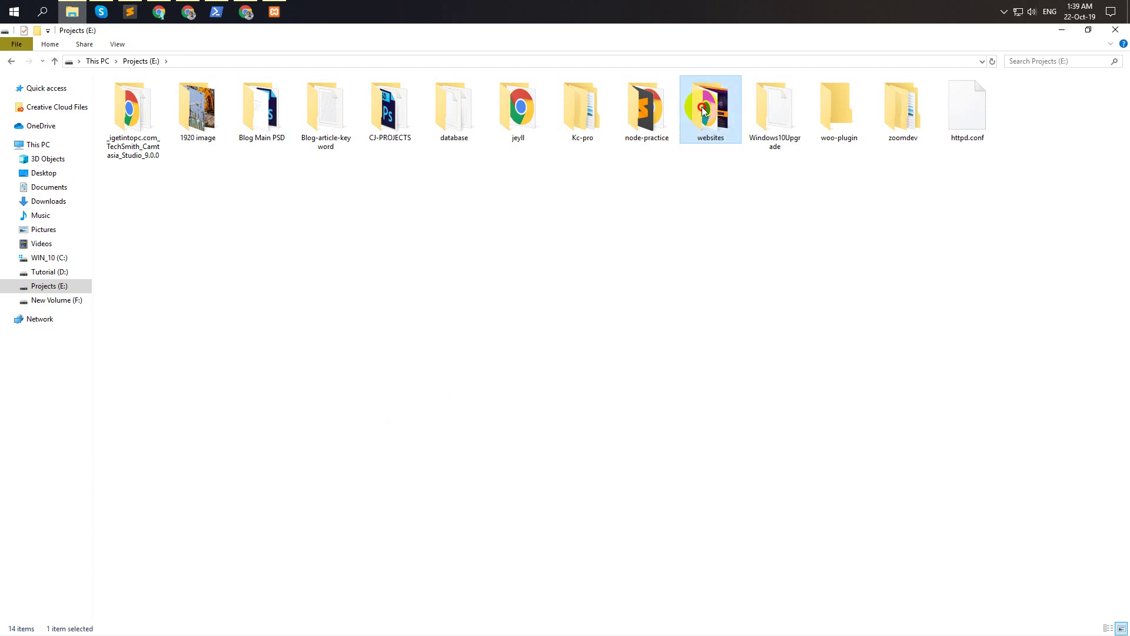
left_click(711, 140)
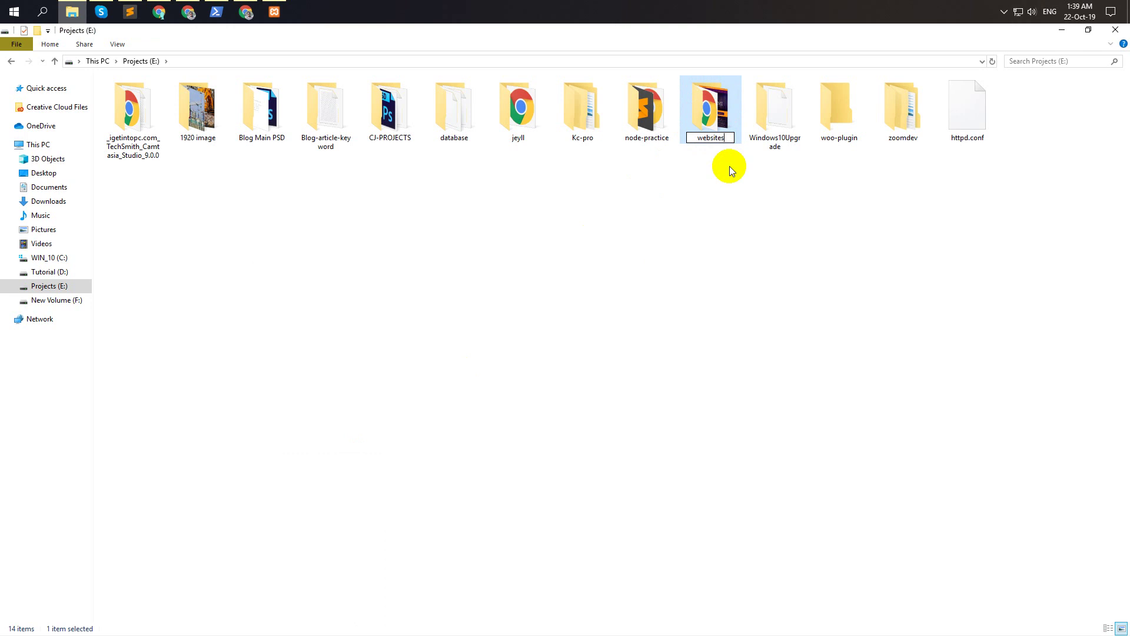
type("list")
key("Return")
Create a new folder named websites on Projects (E:)
right_click(317, 200)
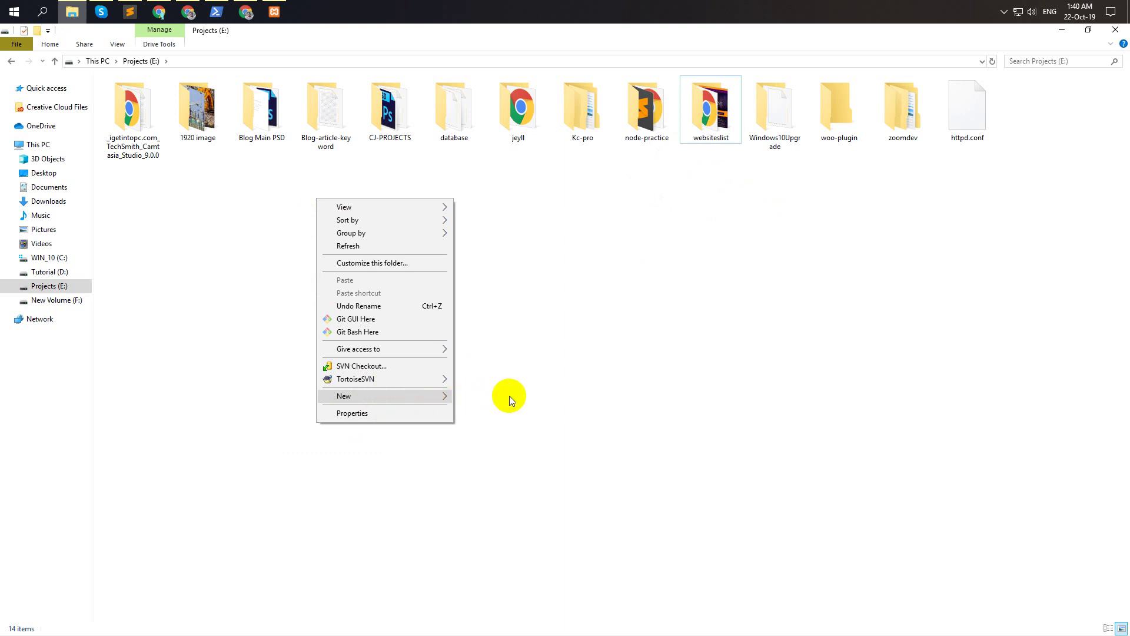
left_click(485, 398)
type("web")
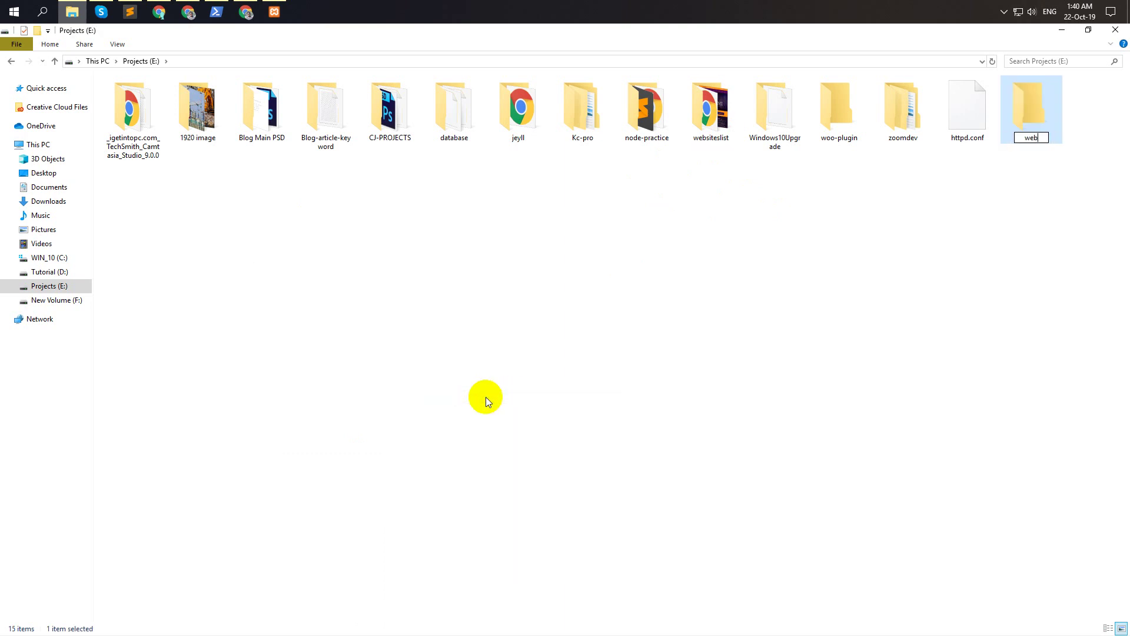
type("sites")
key("Return")
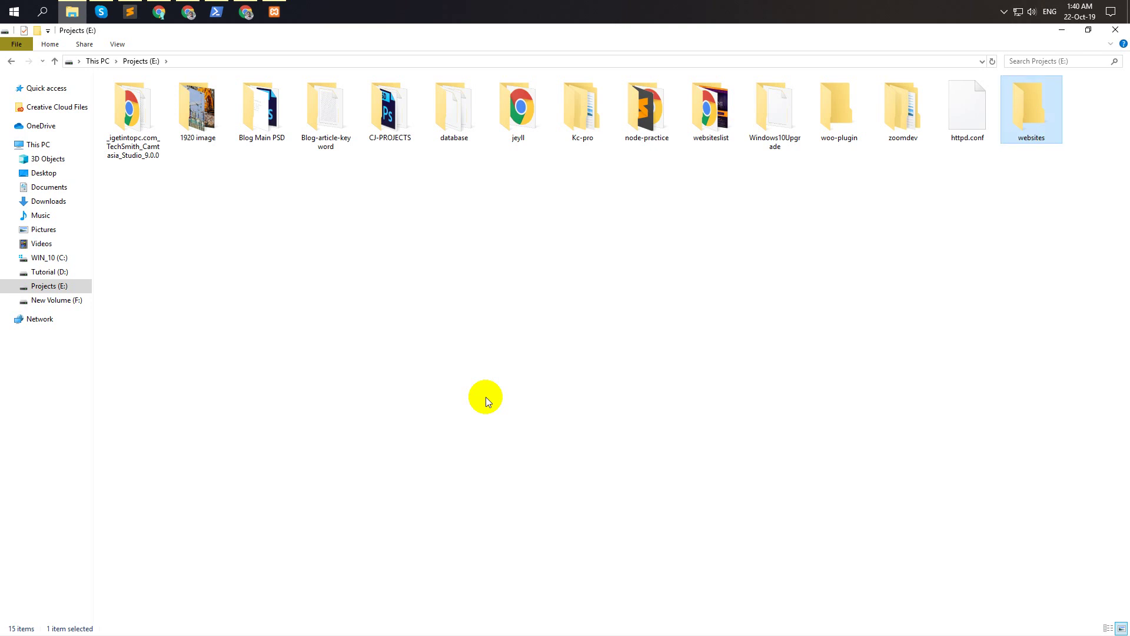
Check the new websites folder, then set E:\websites as the XAMPP installation folder and continue the setup
key("Return")
left_click(275, 12)
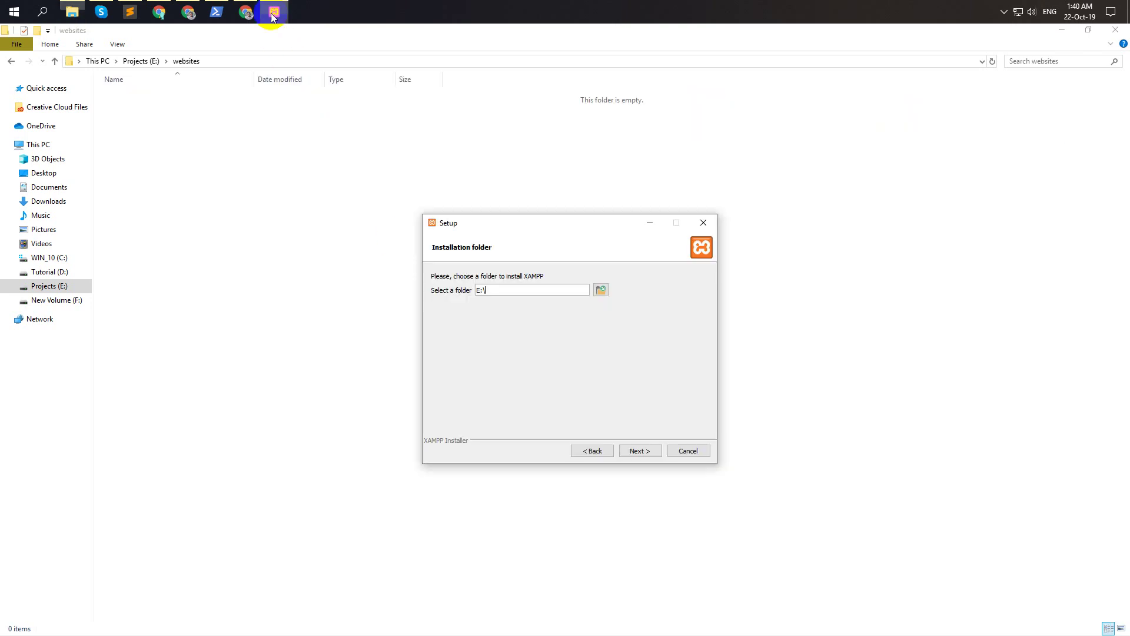
left_click(601, 290)
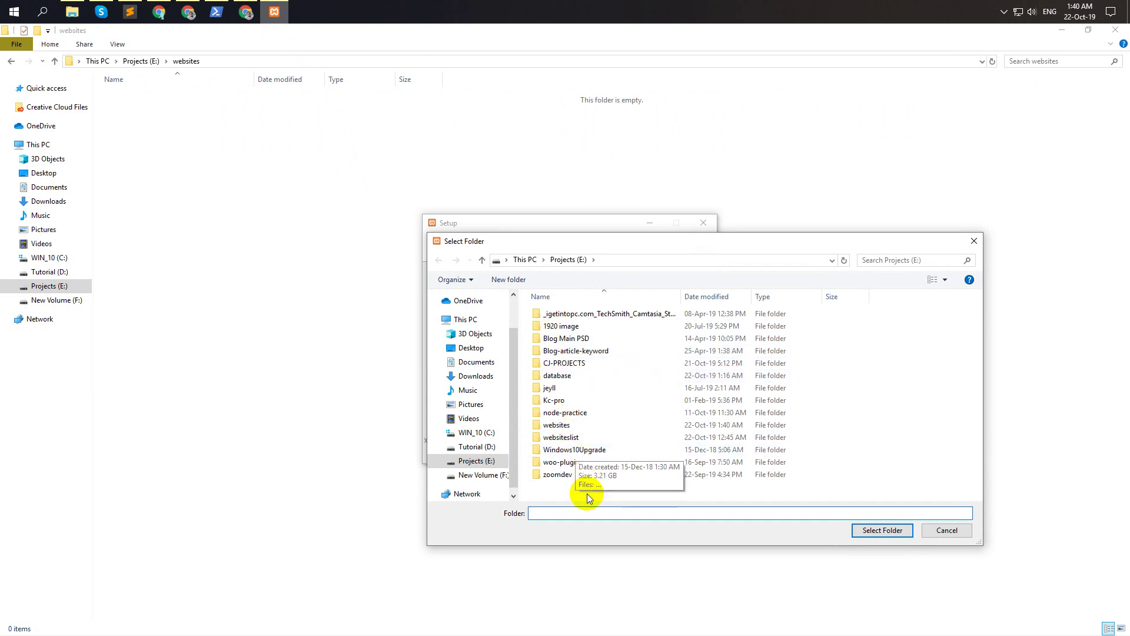
left_click(557, 425)
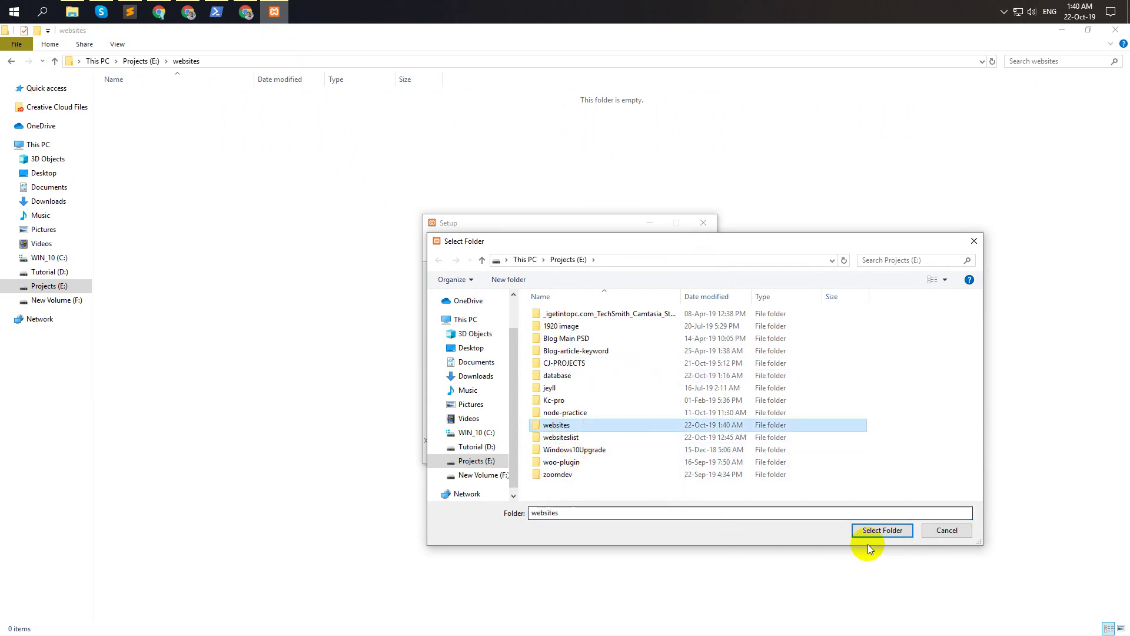
left_click(883, 530)
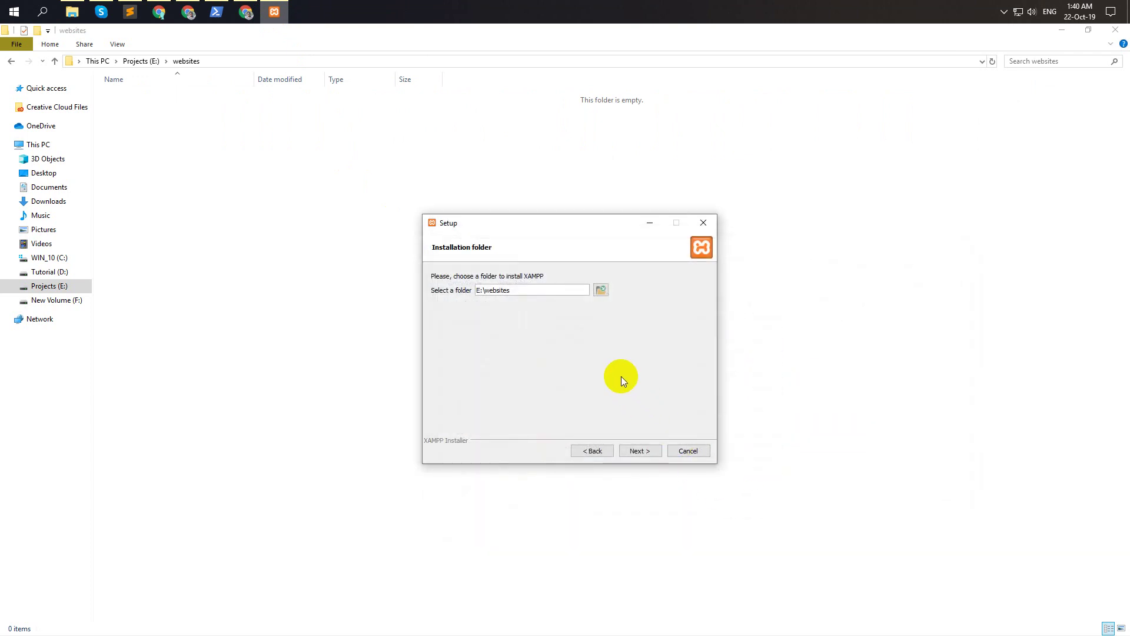
left_click(640, 451)
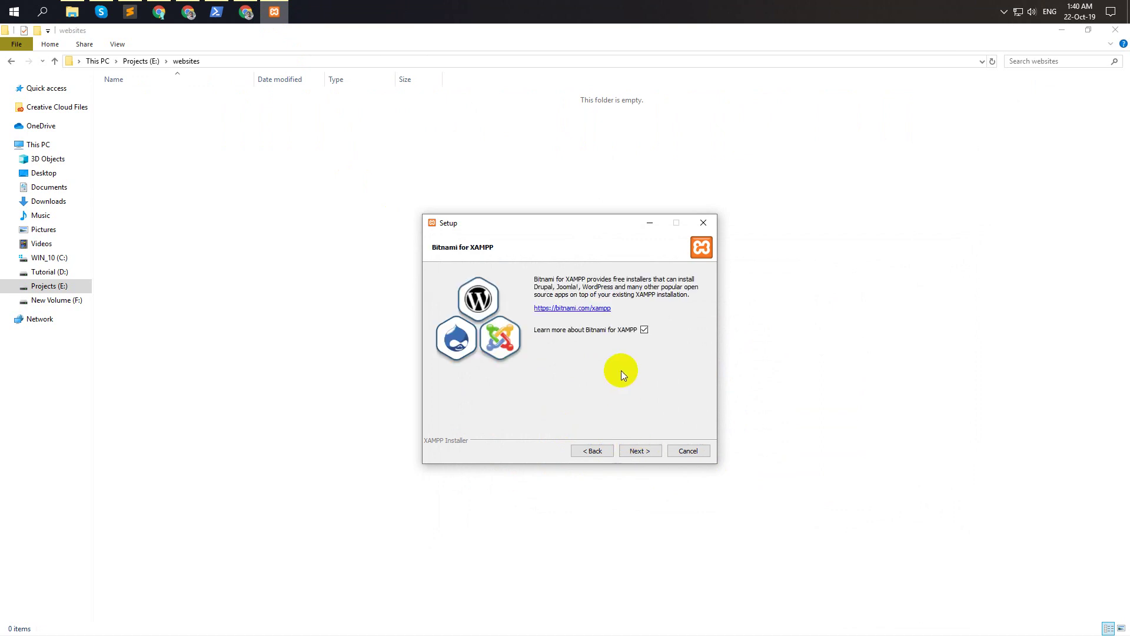
Continue past the Bitnami page with its option kept ticked, return from the browser to the setup and begin installing XAMPP
left_click(639, 450)
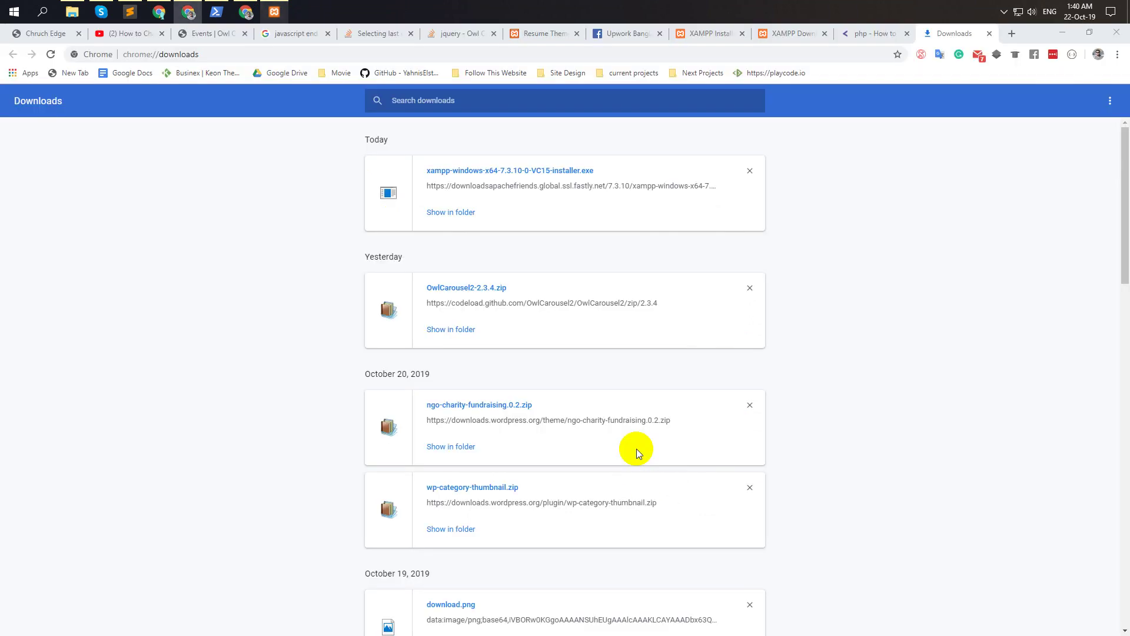
left_click(274, 11)
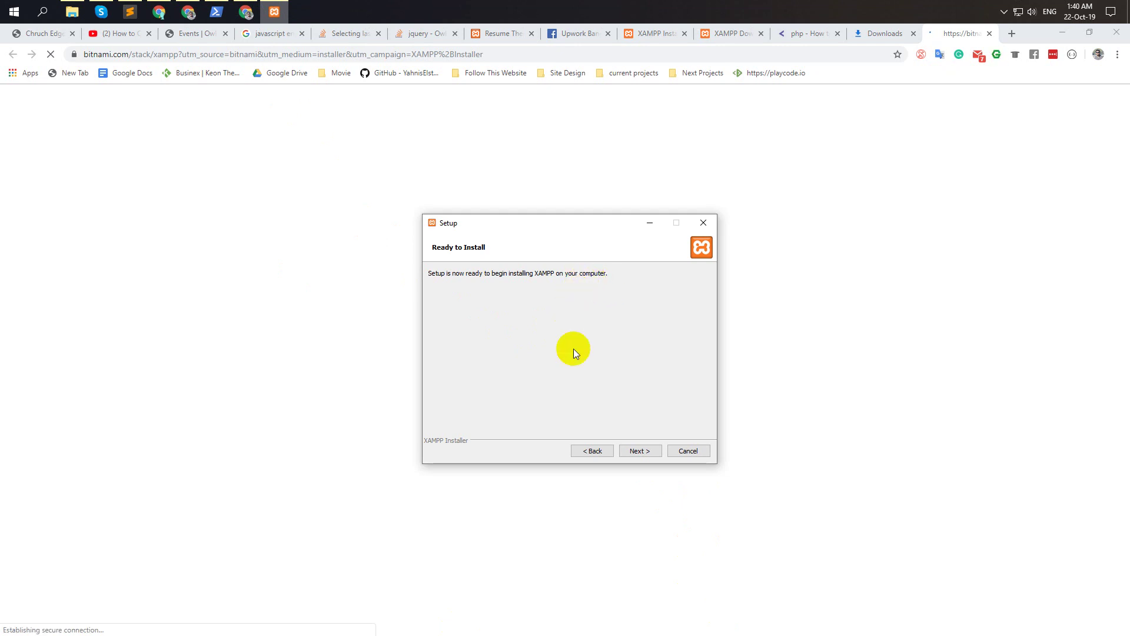
left_click(636, 450)
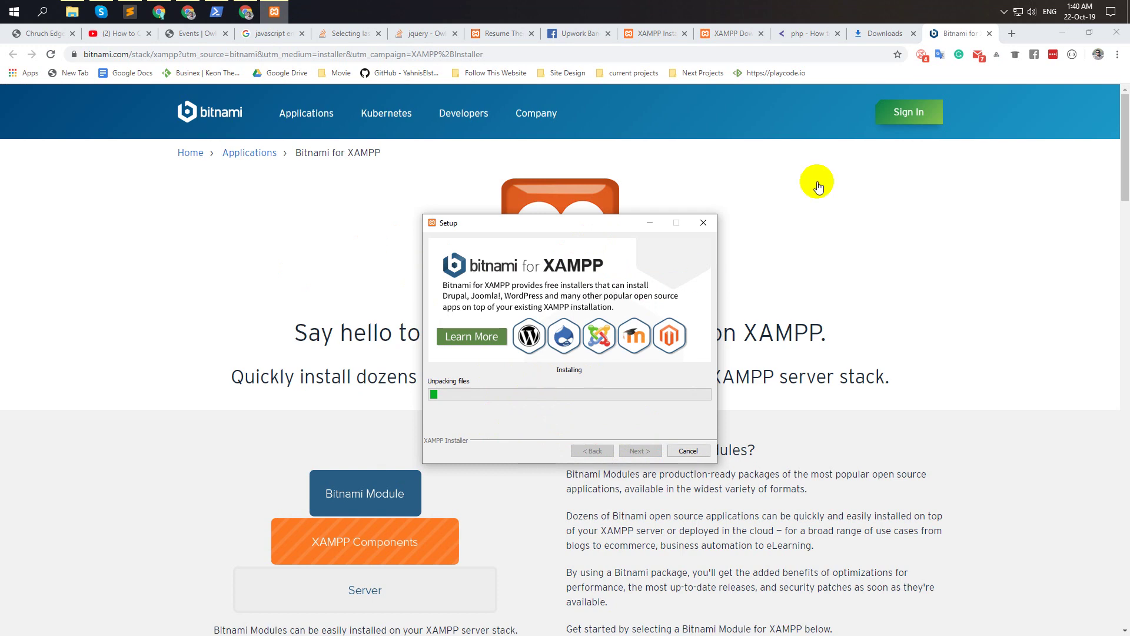
Finish the XAMPP setup with the Control Panel set to start, and save English as the Control Panel language
left_click(1003, 12)
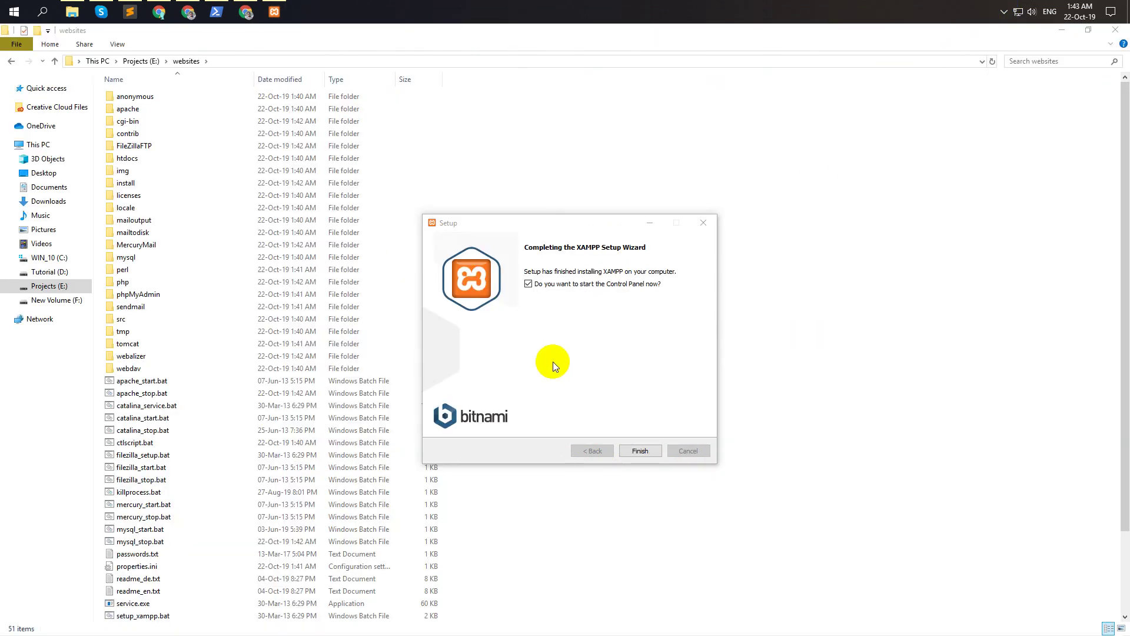
left_click(640, 451)
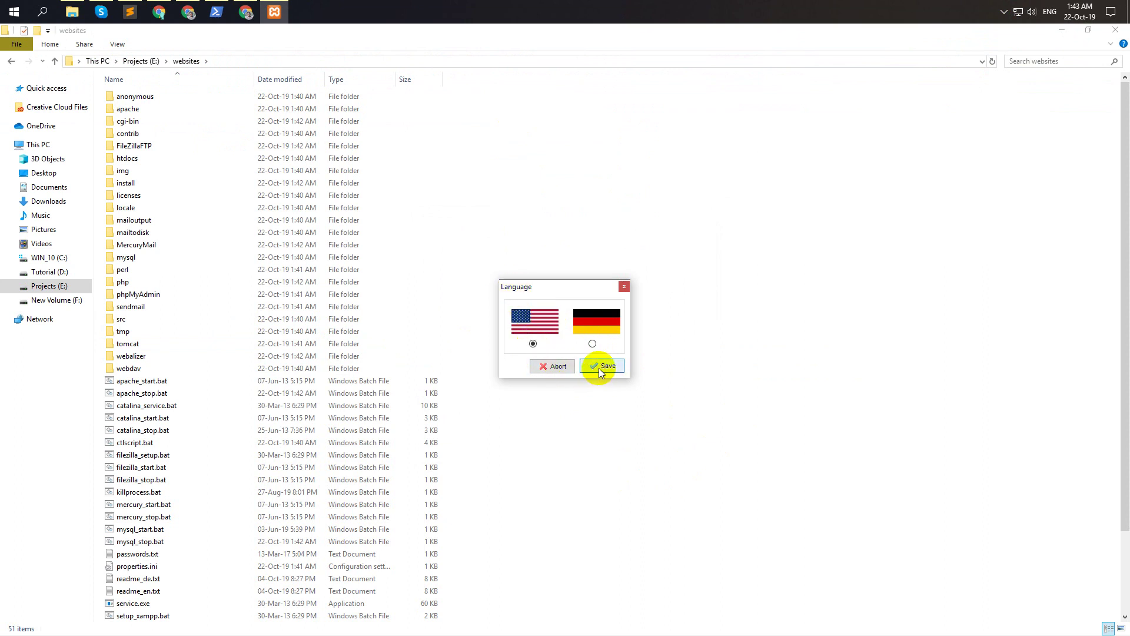
left_click(600, 371)
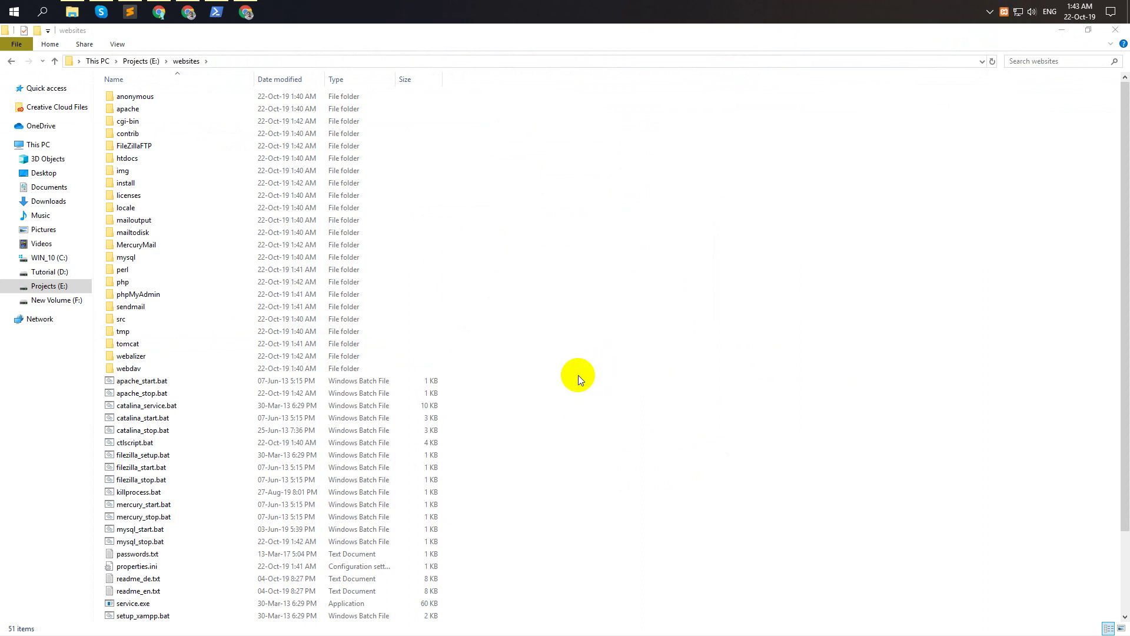
Bring up the XAMPP Control Panel from the system tray to look at it, and close its window again
left_click(997, 17)
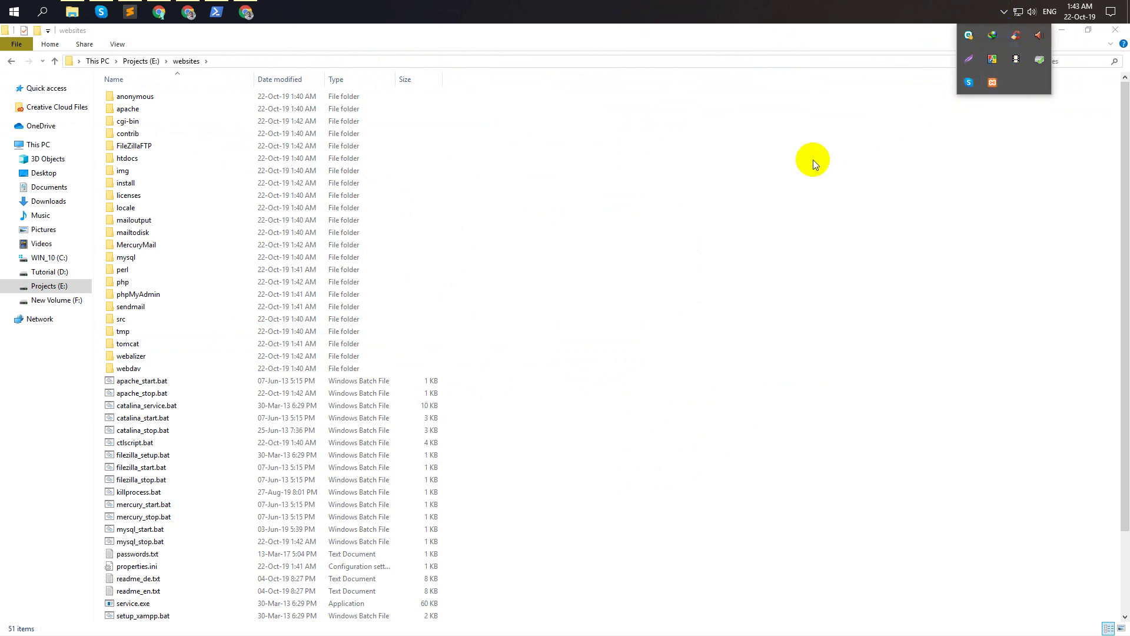
left_click(582, 170)
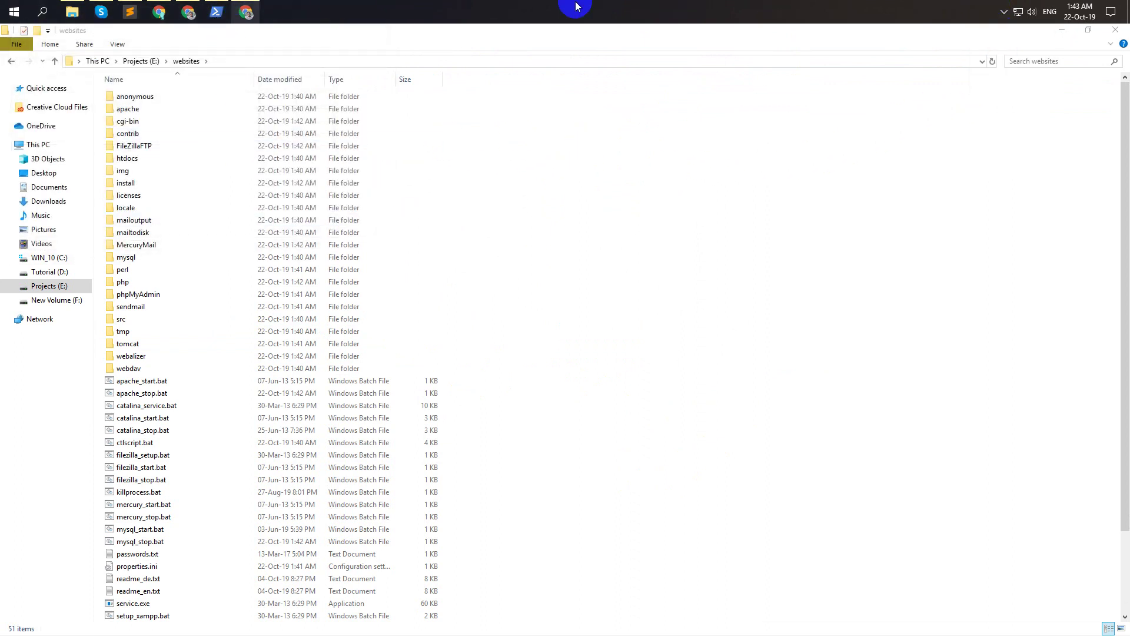
left_click(1003, 12)
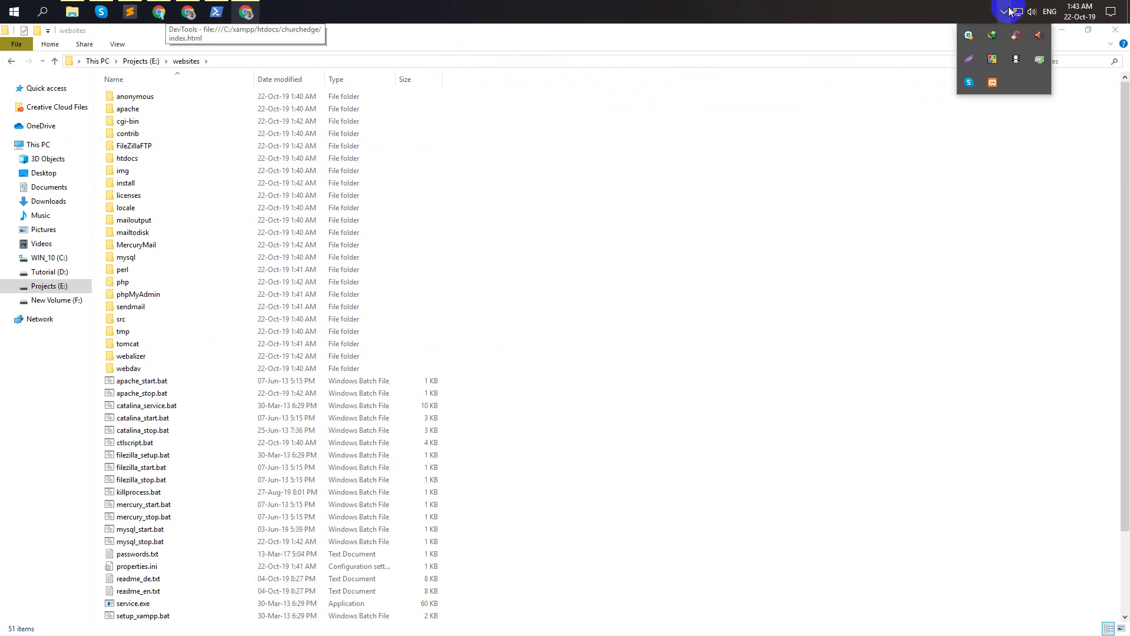
left_click(992, 83)
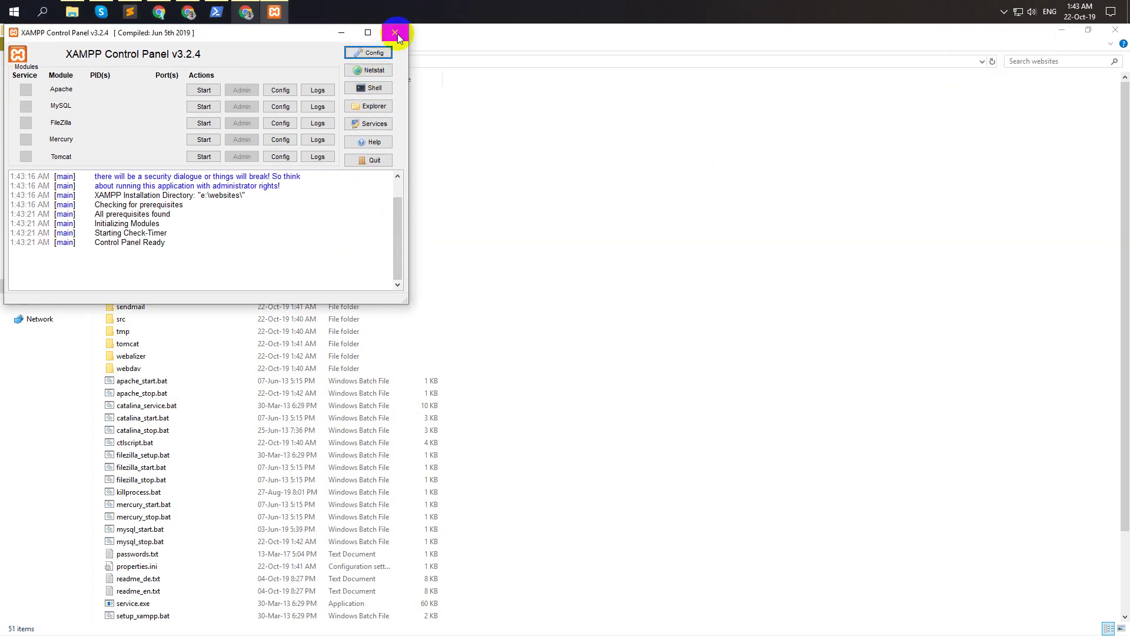
left_click(395, 32)
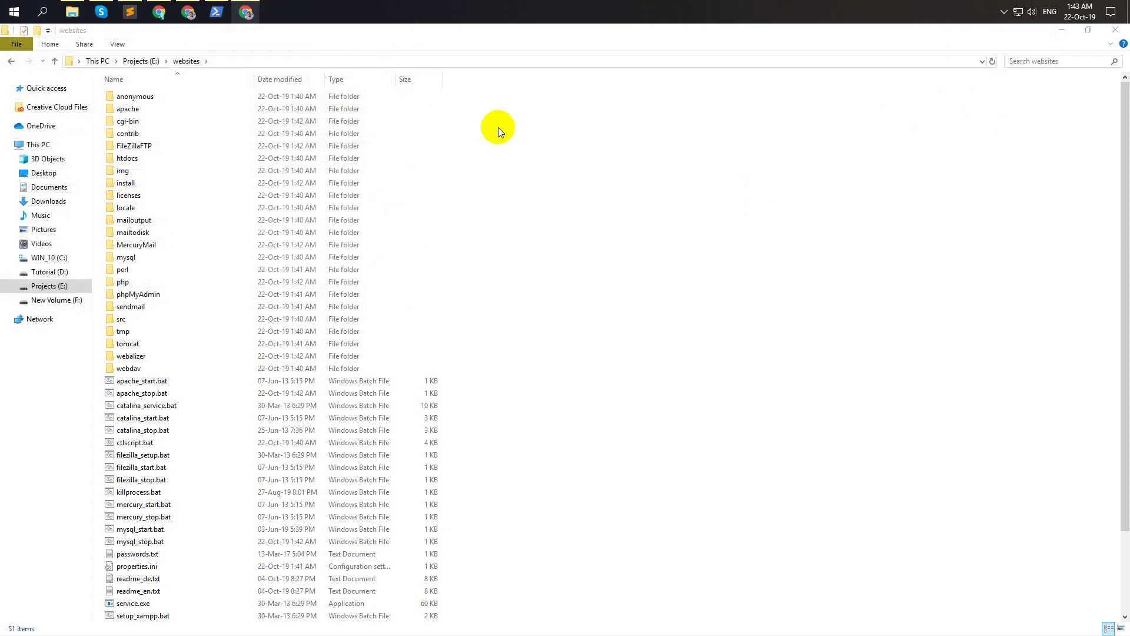
left_click(1003, 11)
left_click(992, 83)
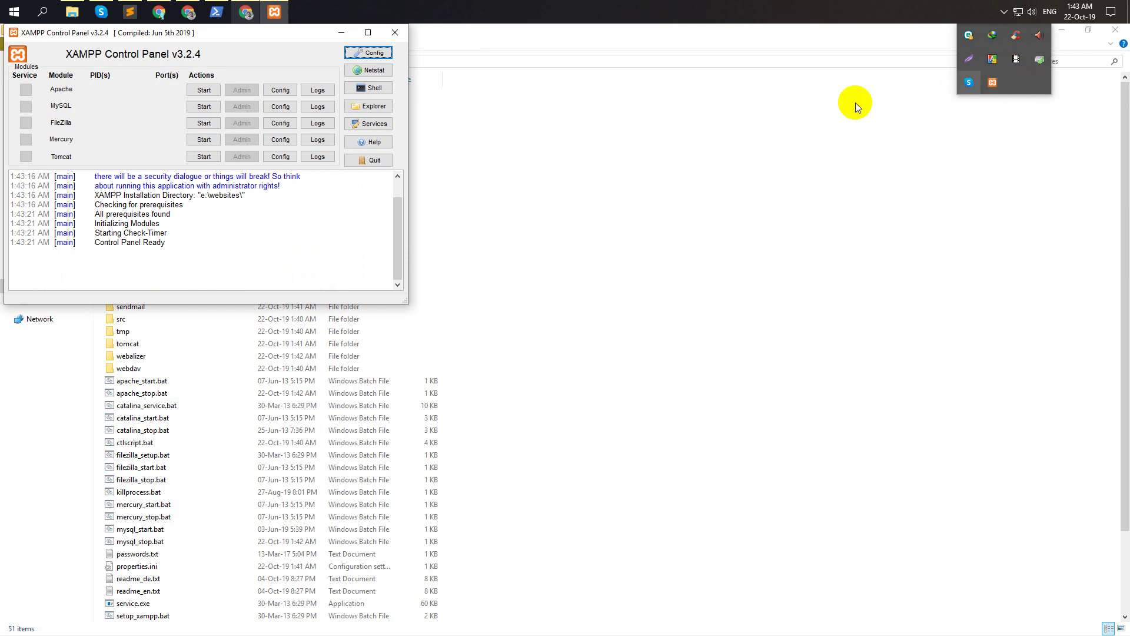
left_click(394, 32)
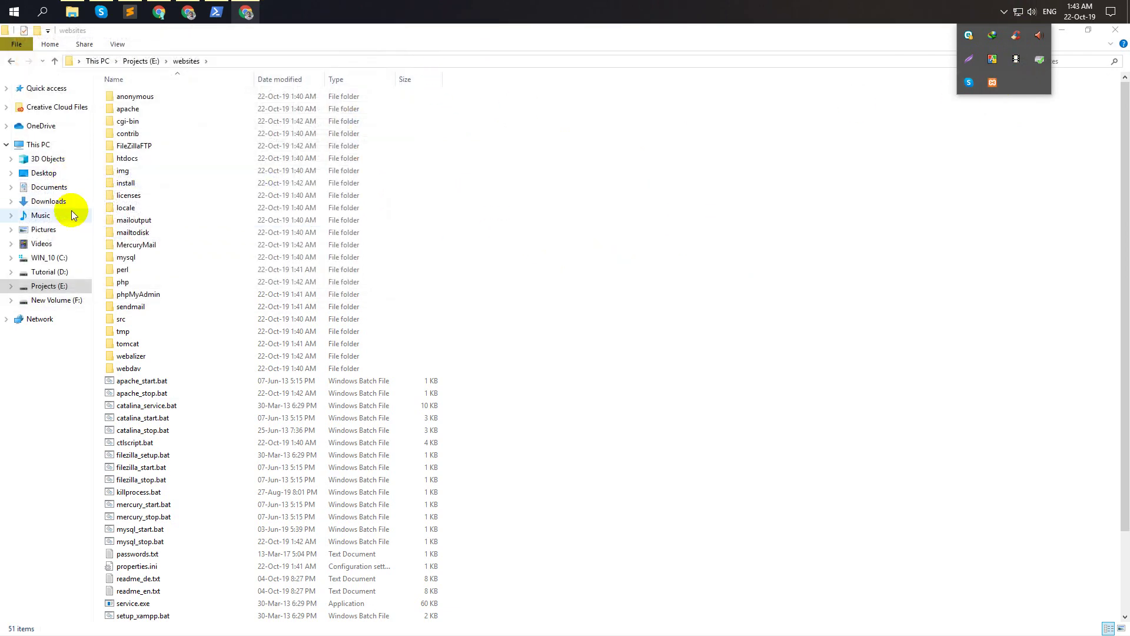
left_click(58, 286)
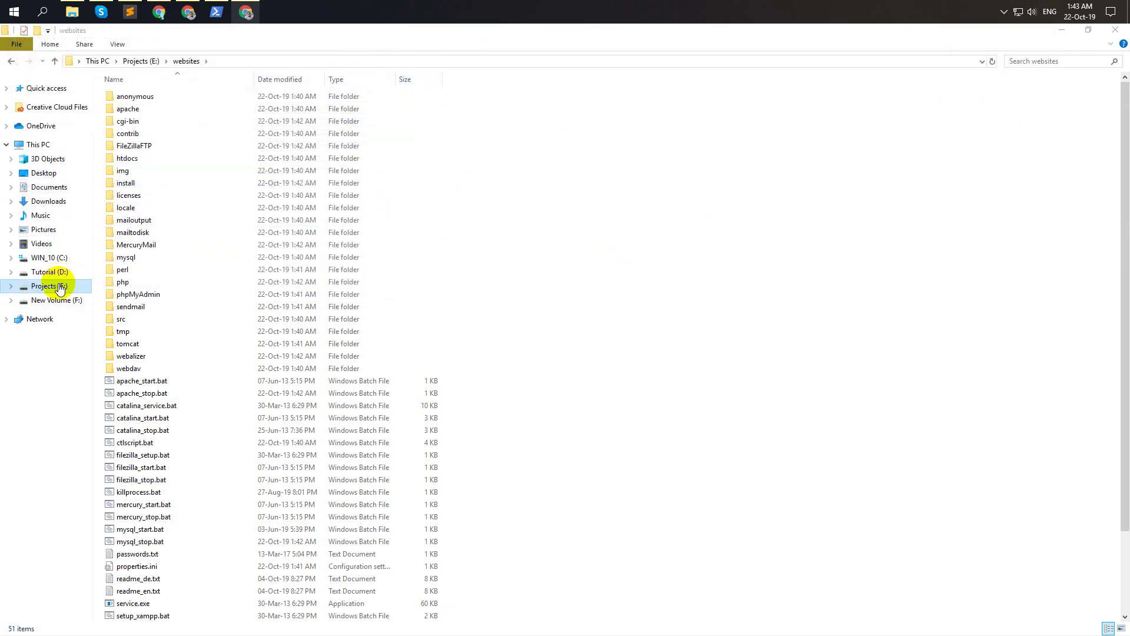
left_click(805, 170)
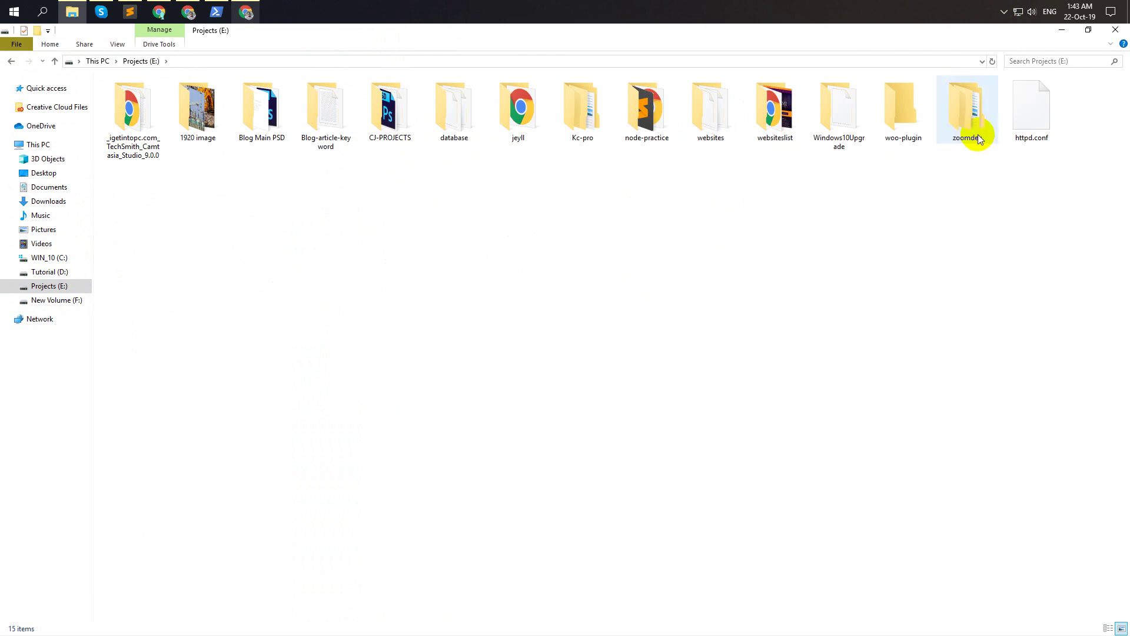
double_click(779, 104)
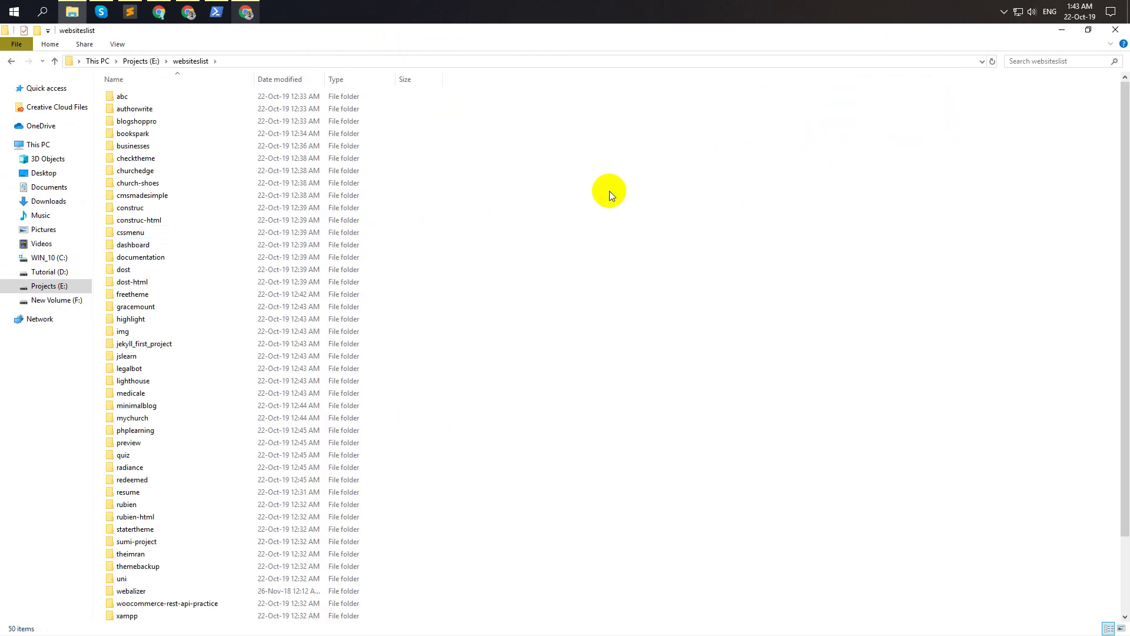
key("ctrl+a")
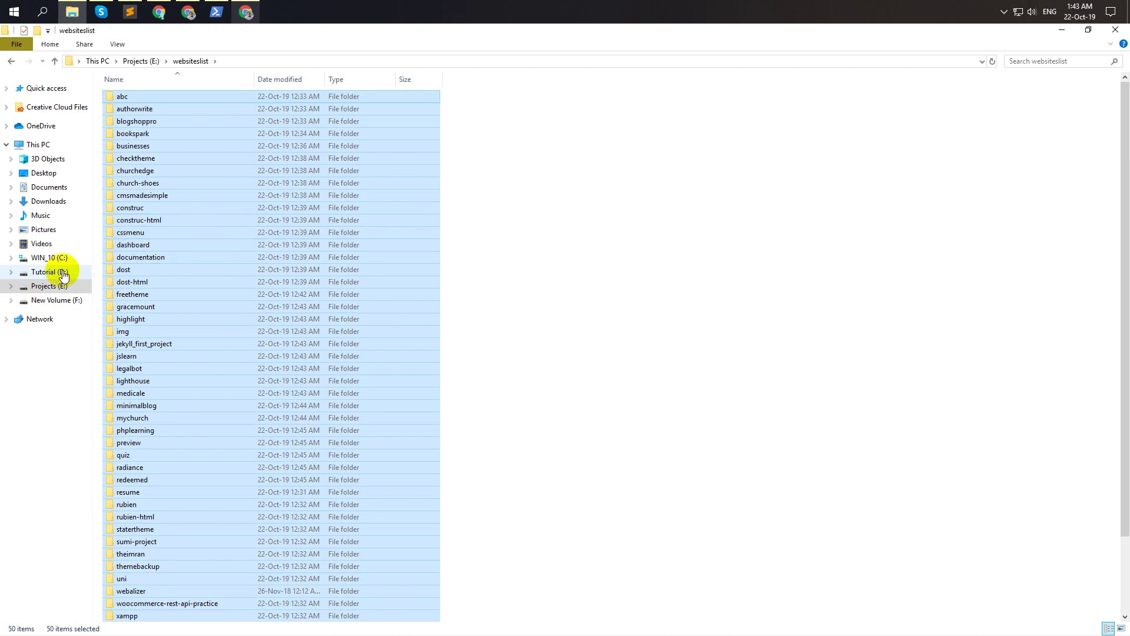
Open the htdocs folder inside the websites folder on Projects (E:)
left_click(52, 288)
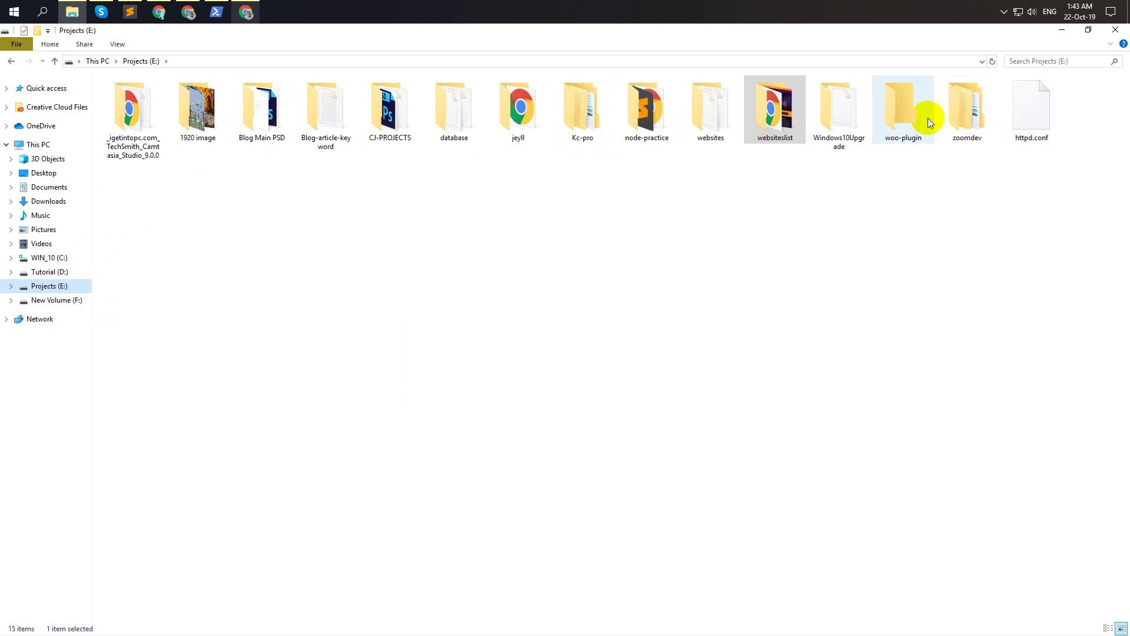
double_click(696, 106)
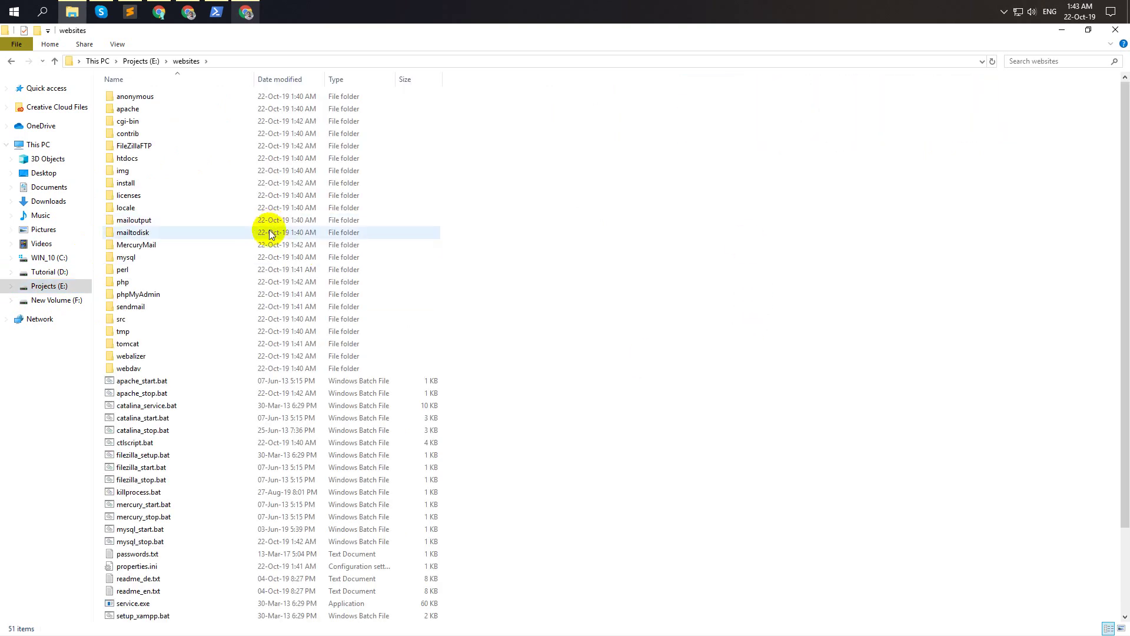
left_click(178, 160)
double_click(178, 160)
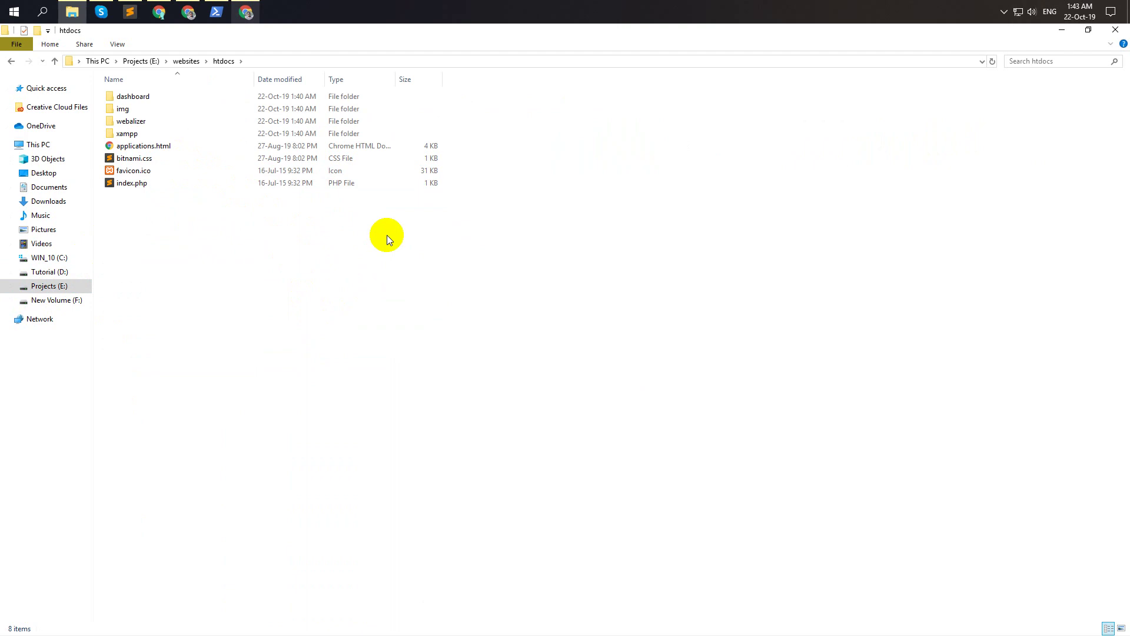
Place a second File Explorer window beside the htdocs window and open the websiteslist folder on Projects (E:) in it
left_click(76, 5)
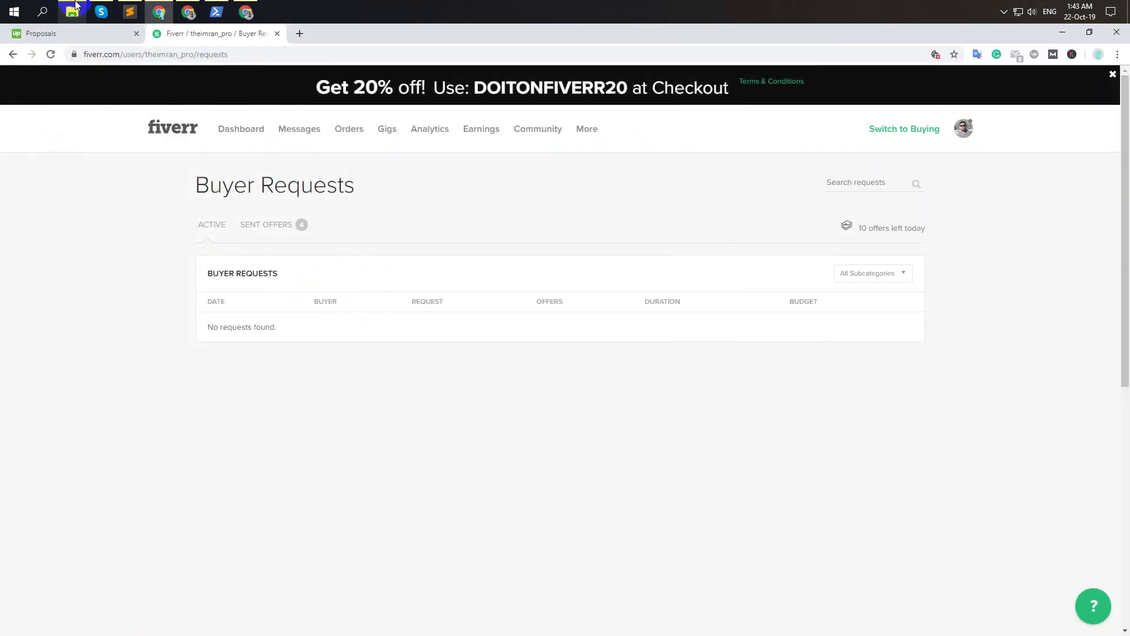
left_click(73, 10)
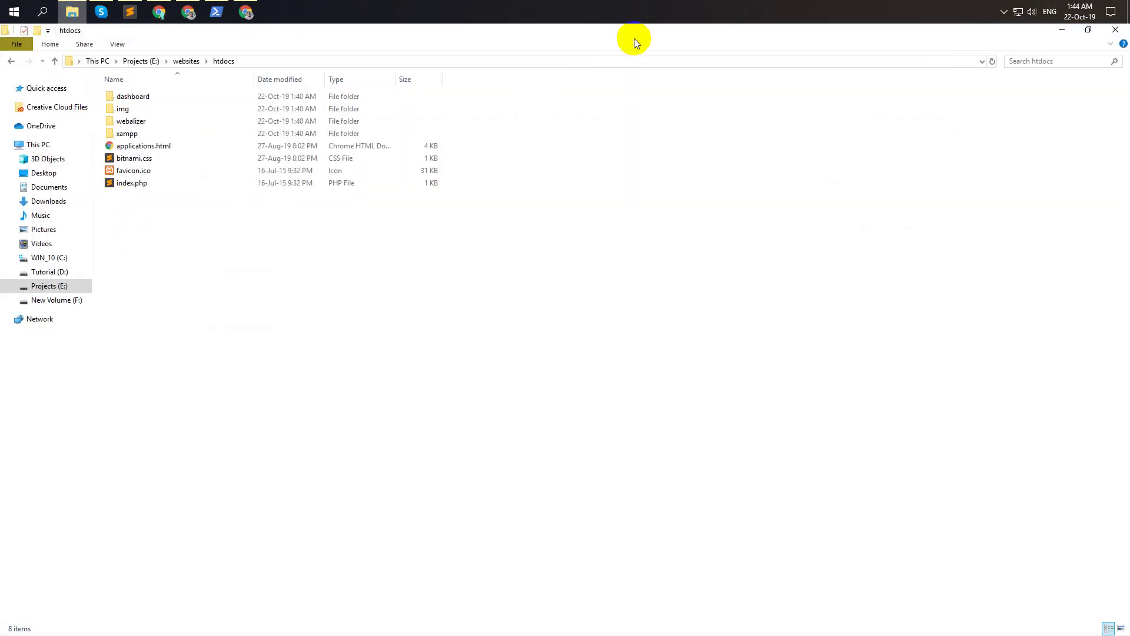
double_click(630, 31)
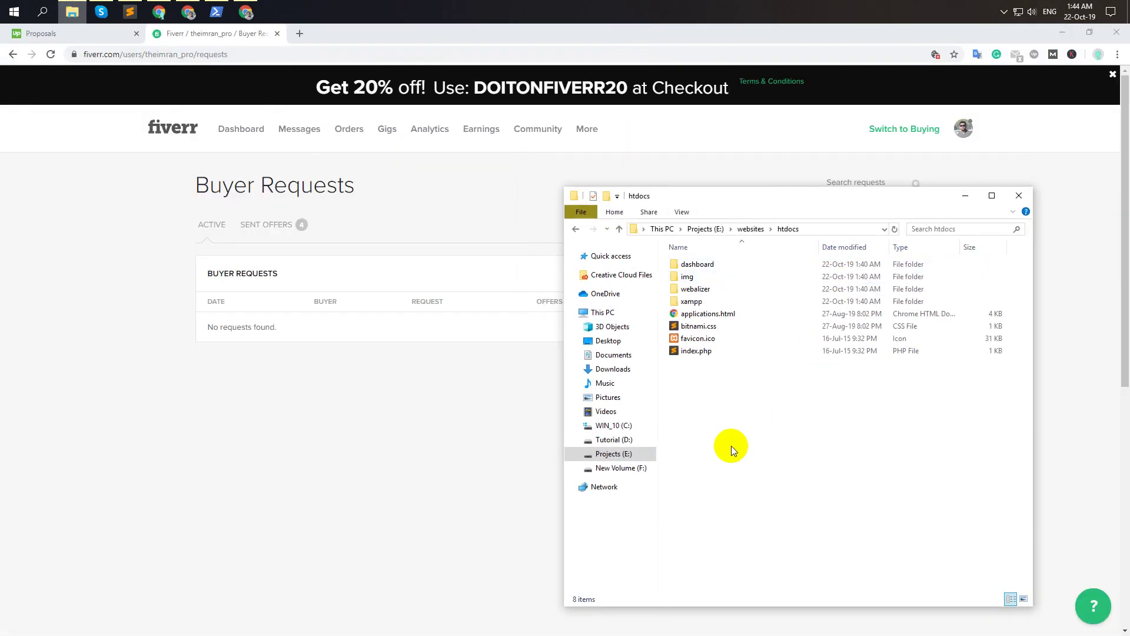
key("ctrl+n")
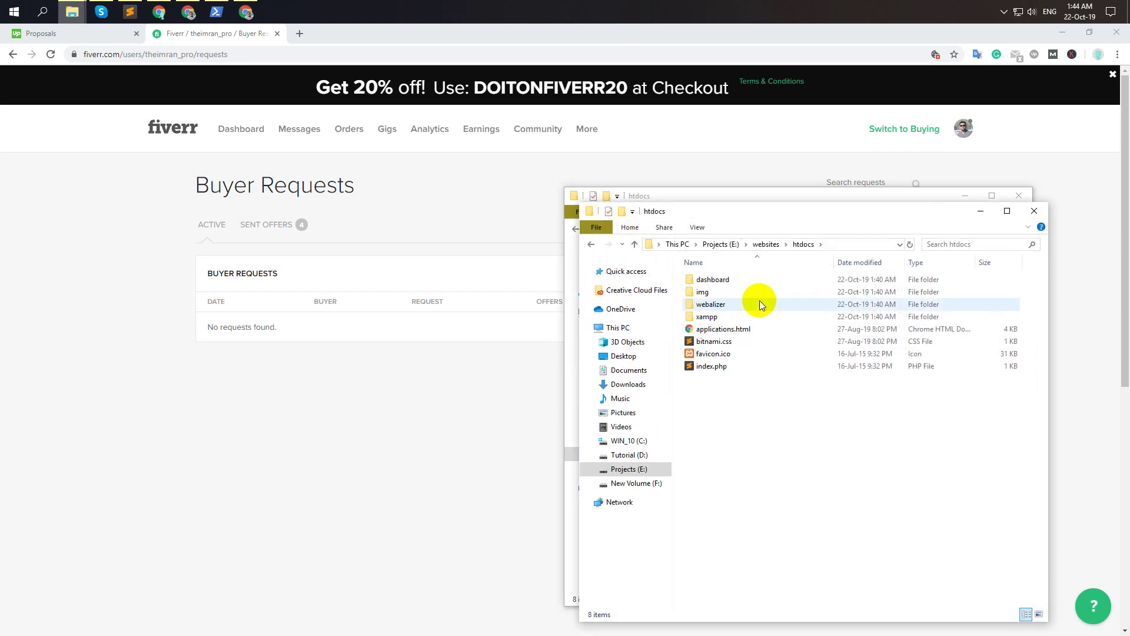
left_click_drag(765, 213, 238, 187)
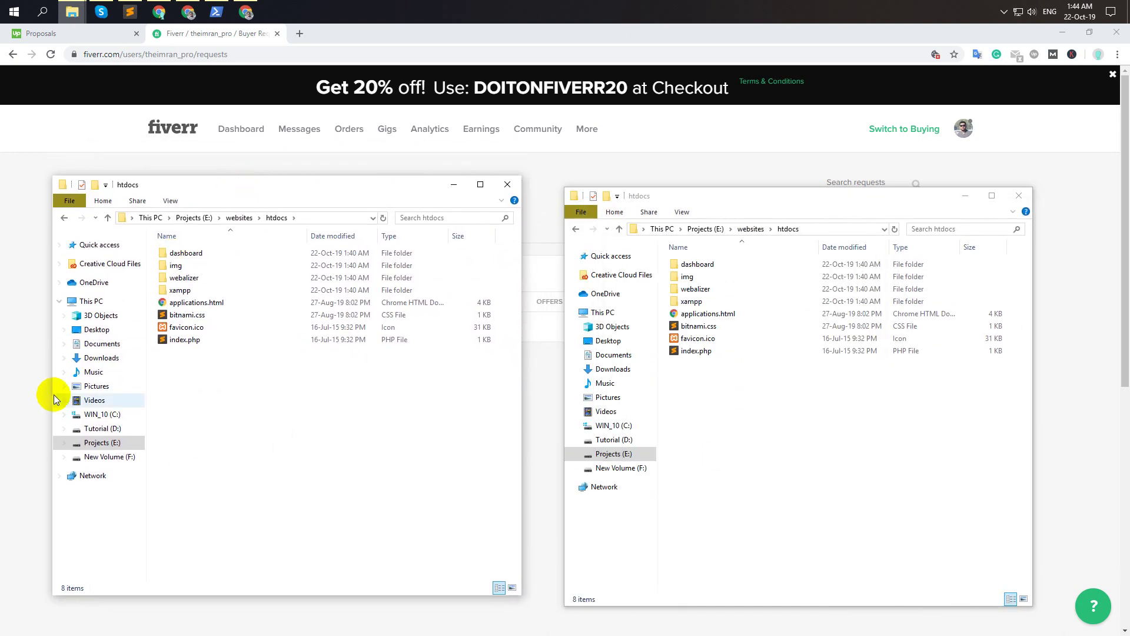
left_click(97, 443)
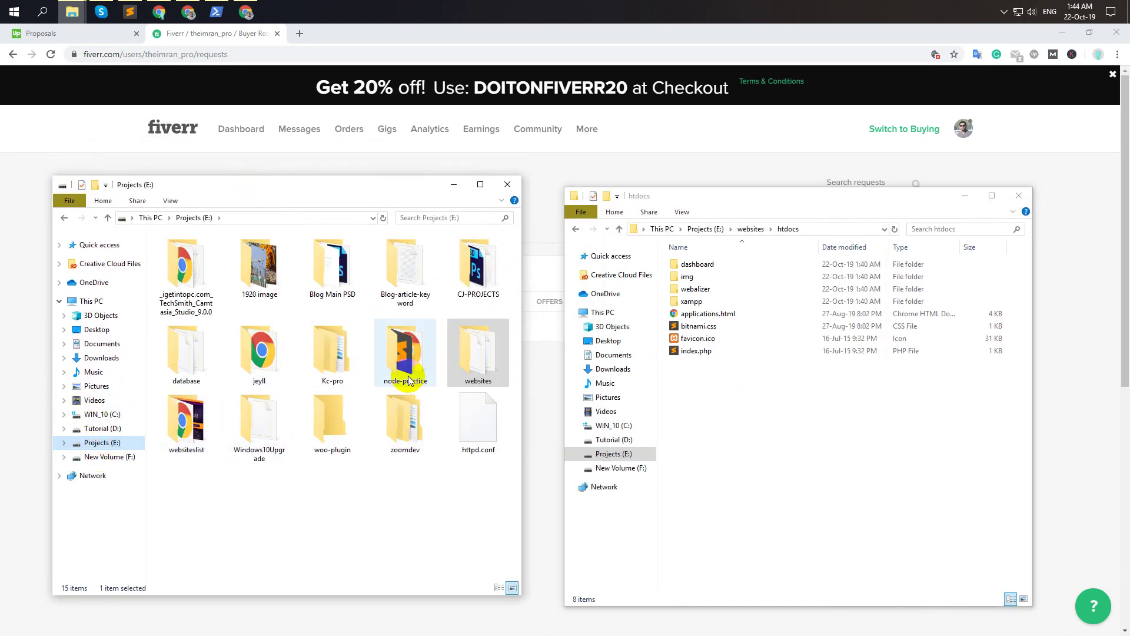
double_click(210, 426)
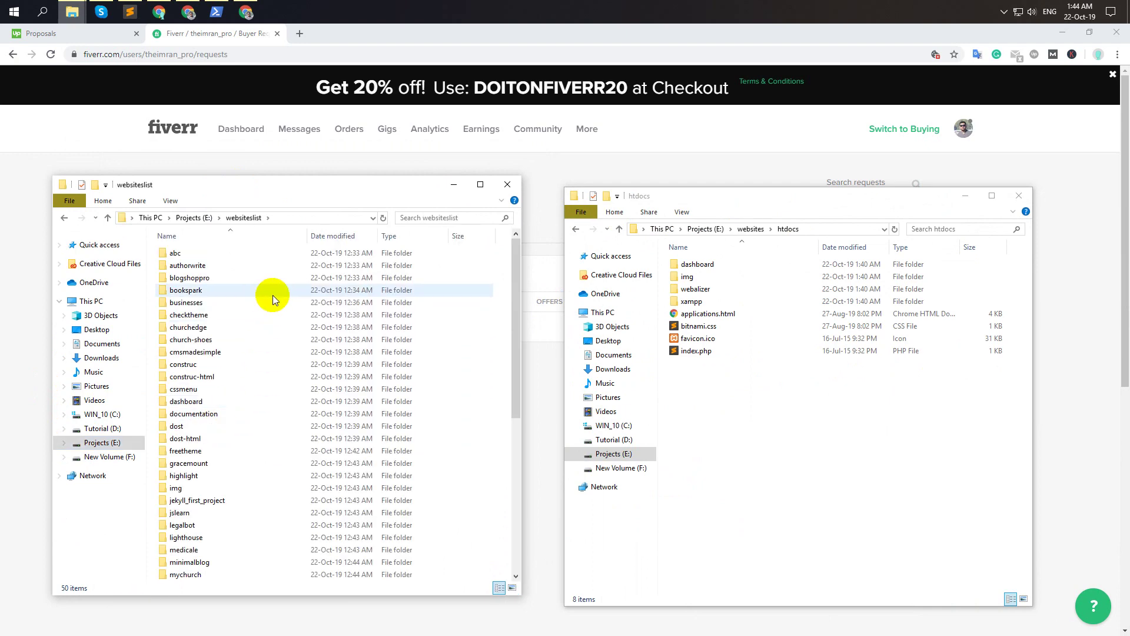
Select everything in websiteslist except index.php, Home-Page.jpg, favicon.ico, bitnami.css, applications.html, and the xampp and webalizer folders
key("ctrl+a")
scroll(285, 302, "down", 8)
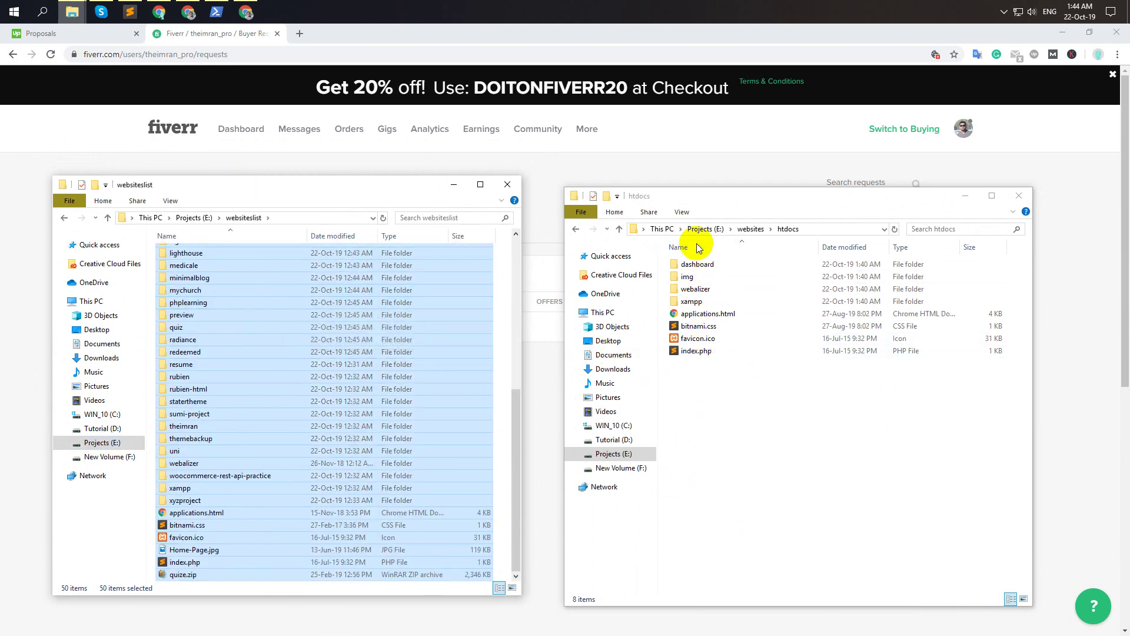
left_click(185, 562, "ctrl")
left_click(190, 550, "ctrl")
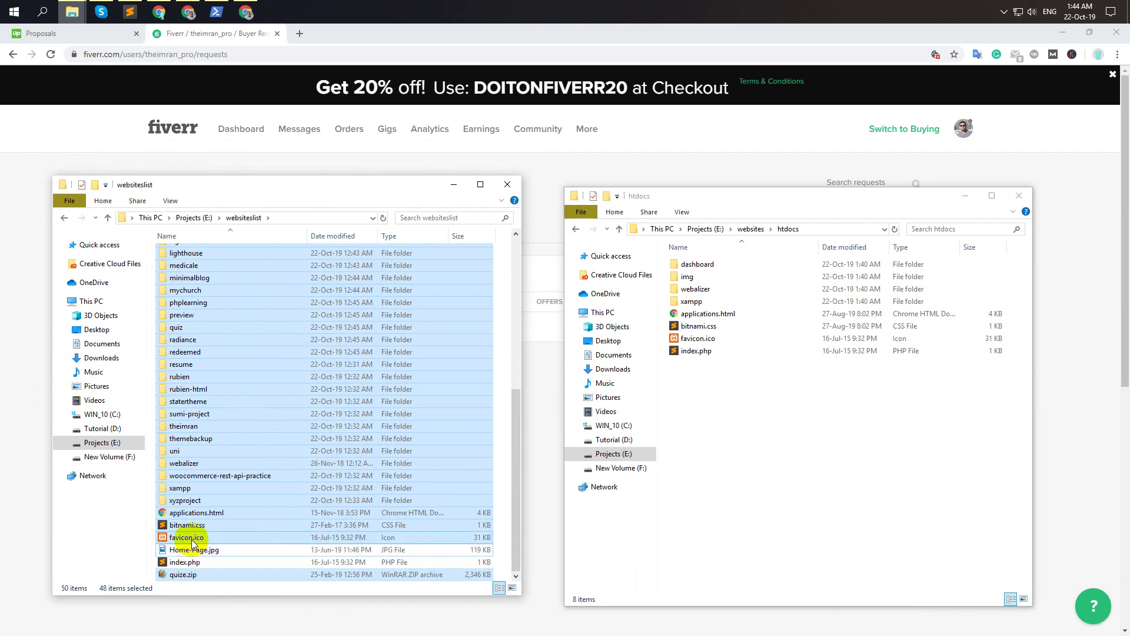
left_click(187, 537, "ctrl")
left_click(195, 524, "ctrl")
left_click(196, 512, "ctrl")
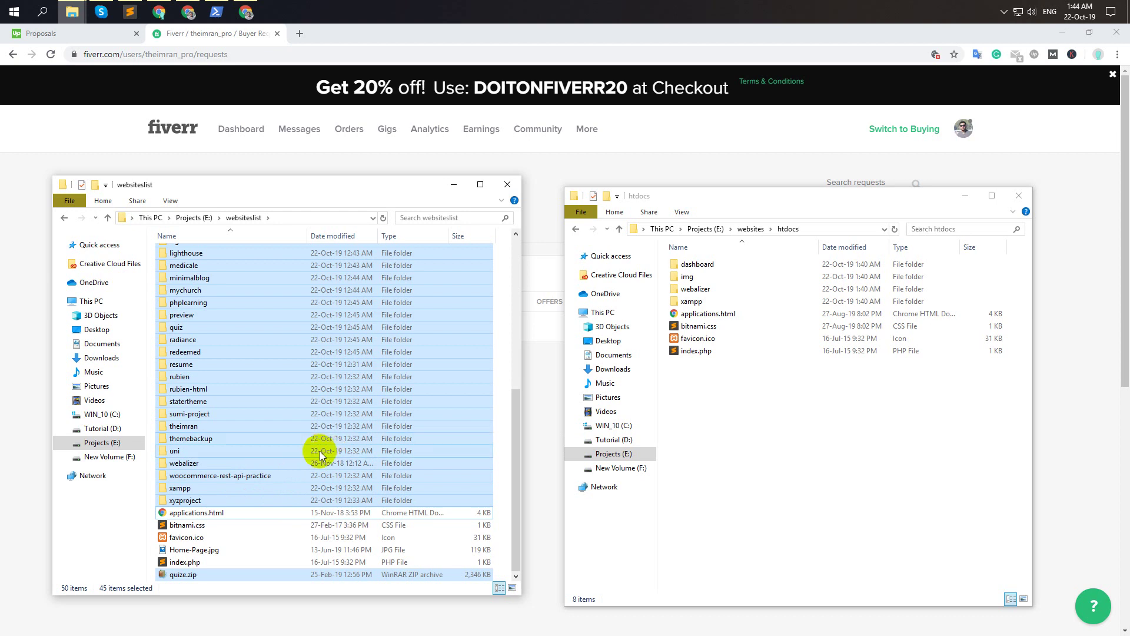
left_click(182, 489, "ctrl")
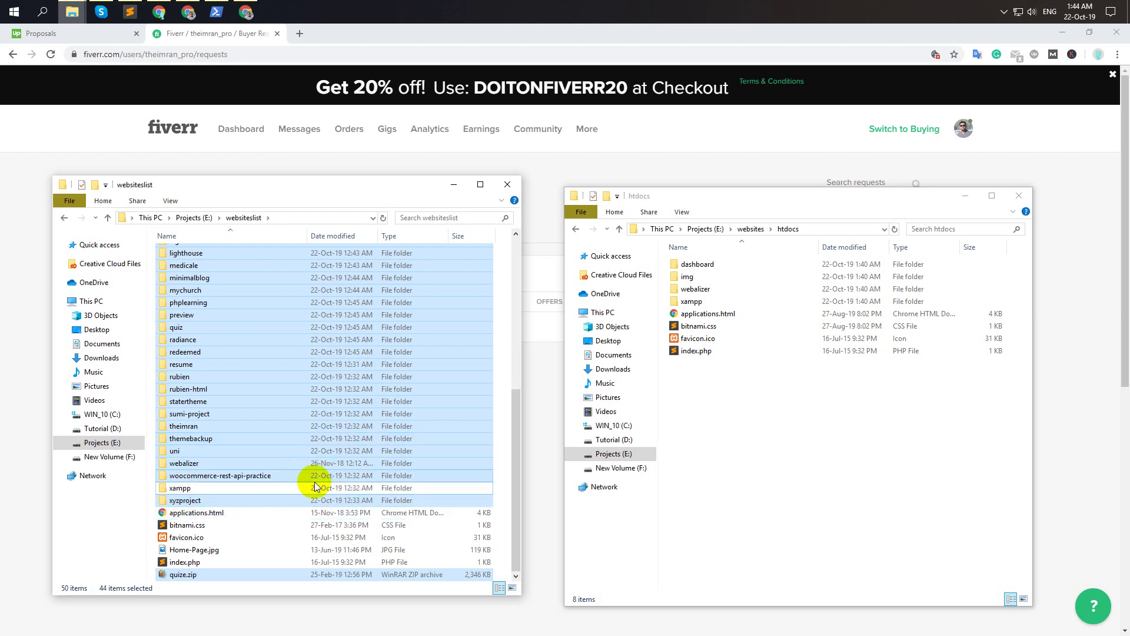
left_click(207, 463, "ctrl")
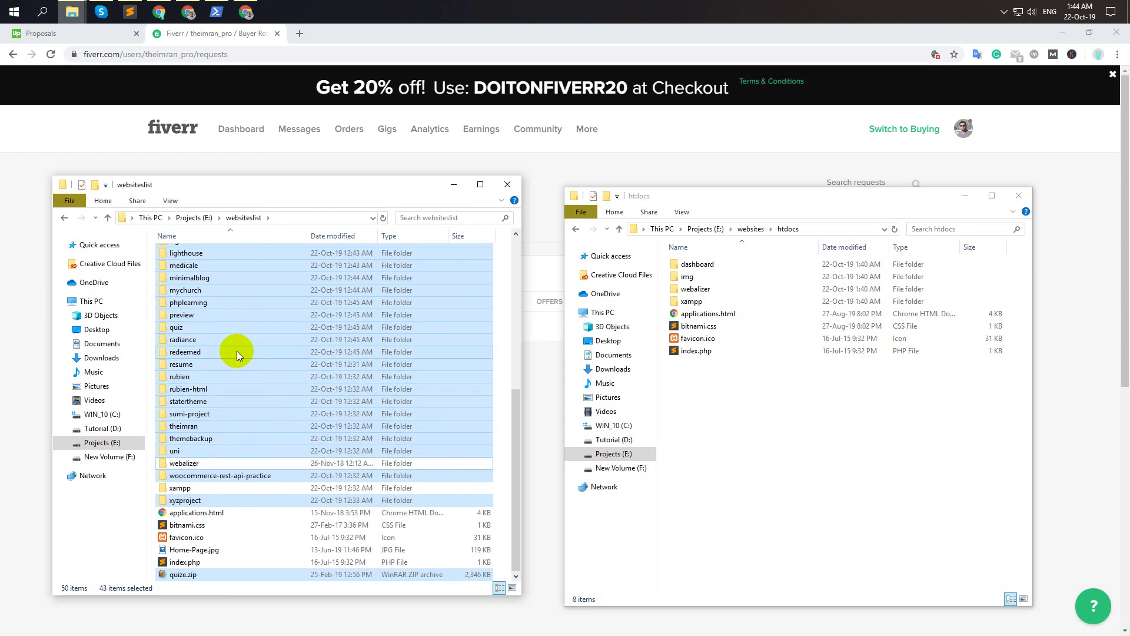
Exclude the img and dashboard folders from the selection too, and copy the selected items into the new htdocs folder
scroll(236, 351, "up", 4)
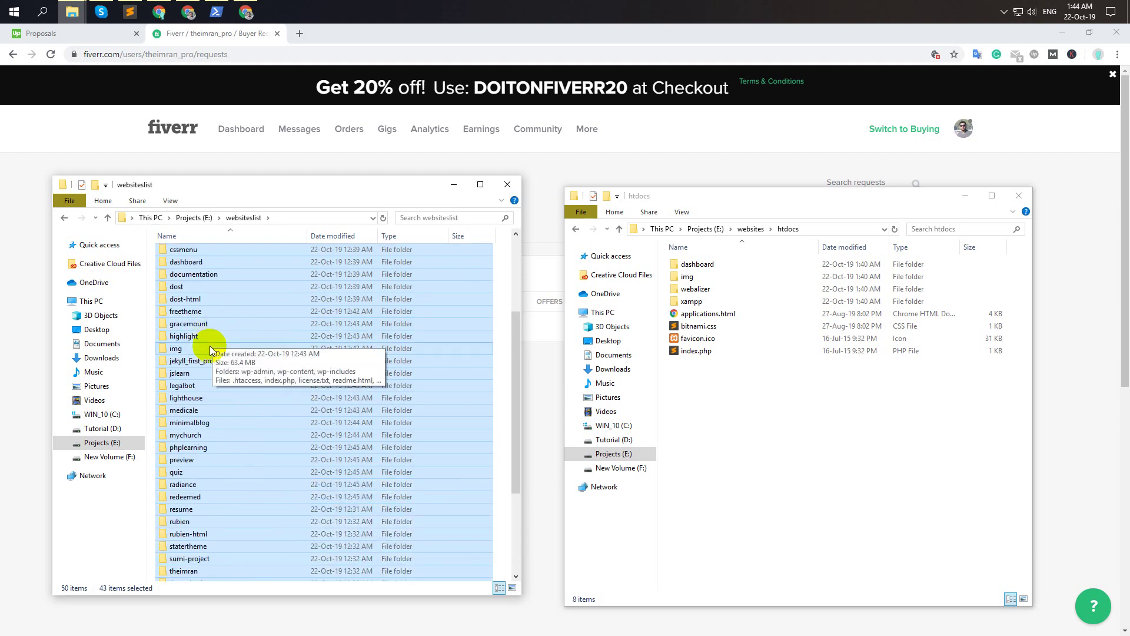
left_click(196, 348, "ctrl")
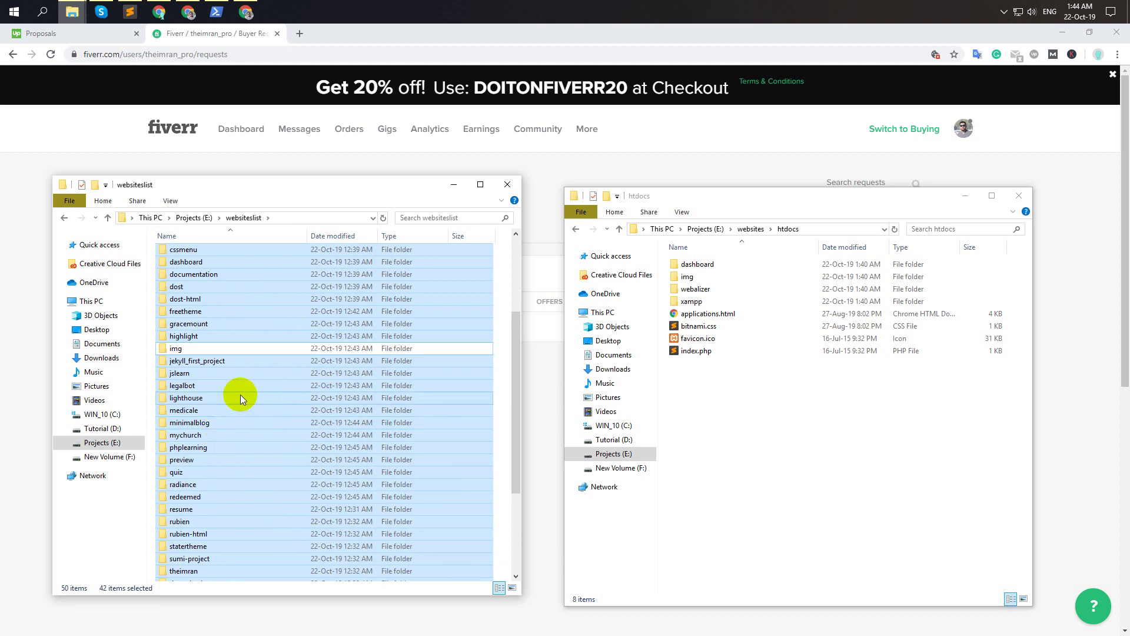
left_click(209, 261, "ctrl")
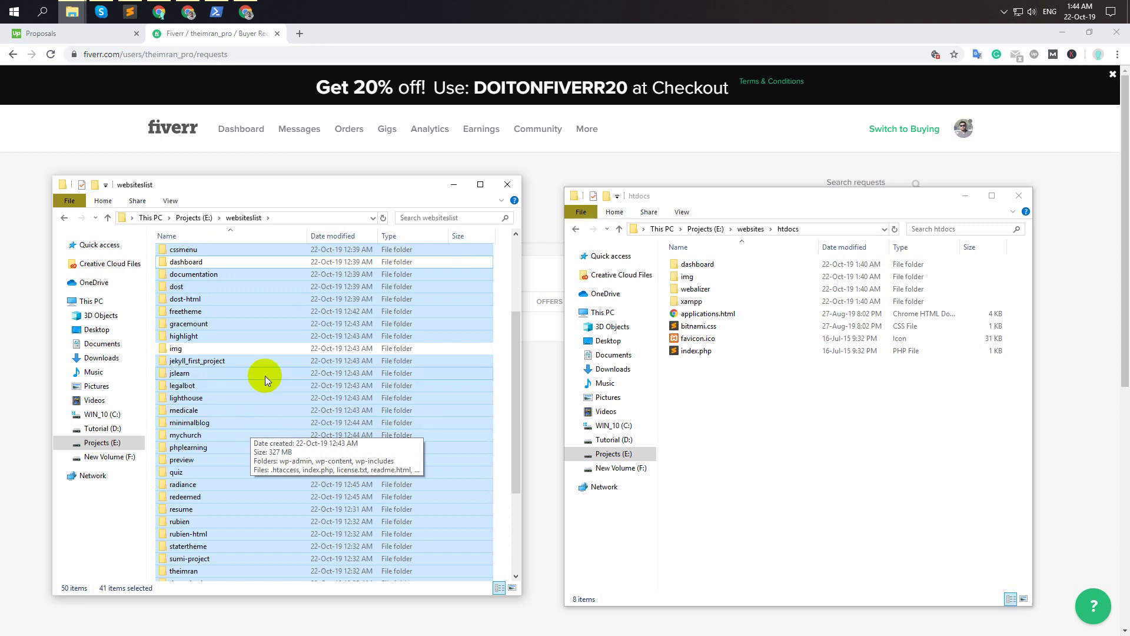
scroll(262, 547, "down", 4)
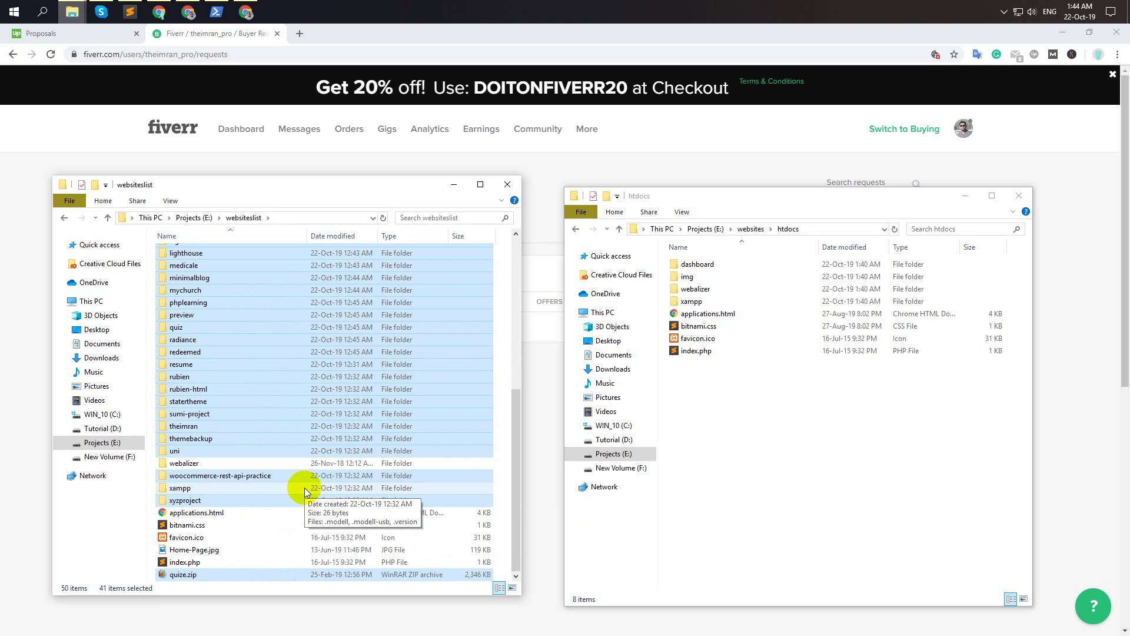
left_click(930, 442)
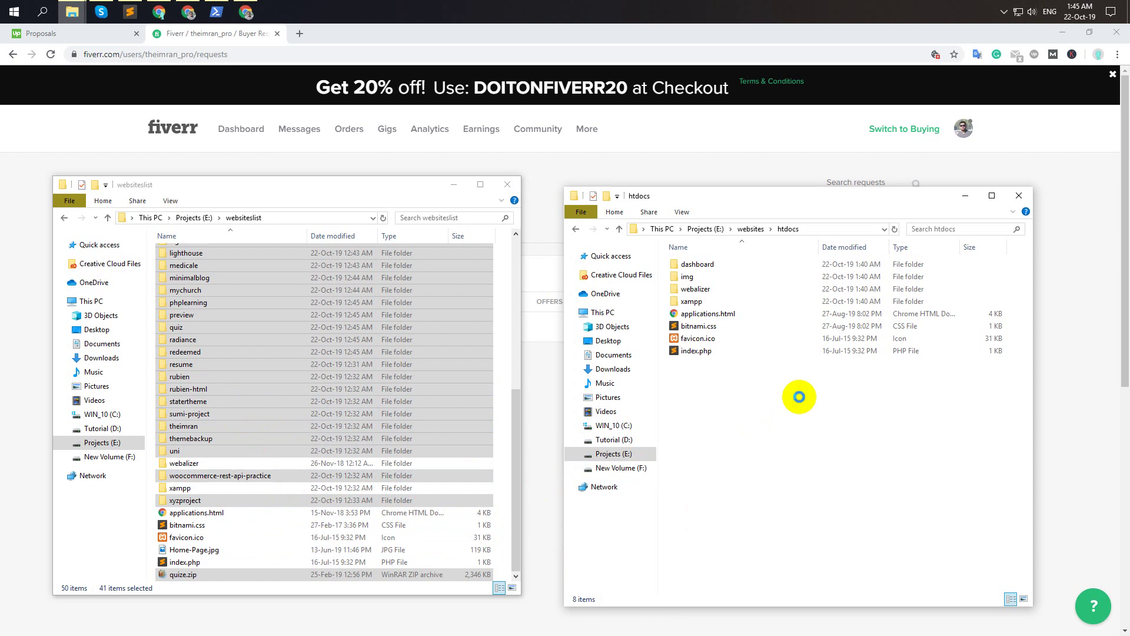
key("ctrl+v")
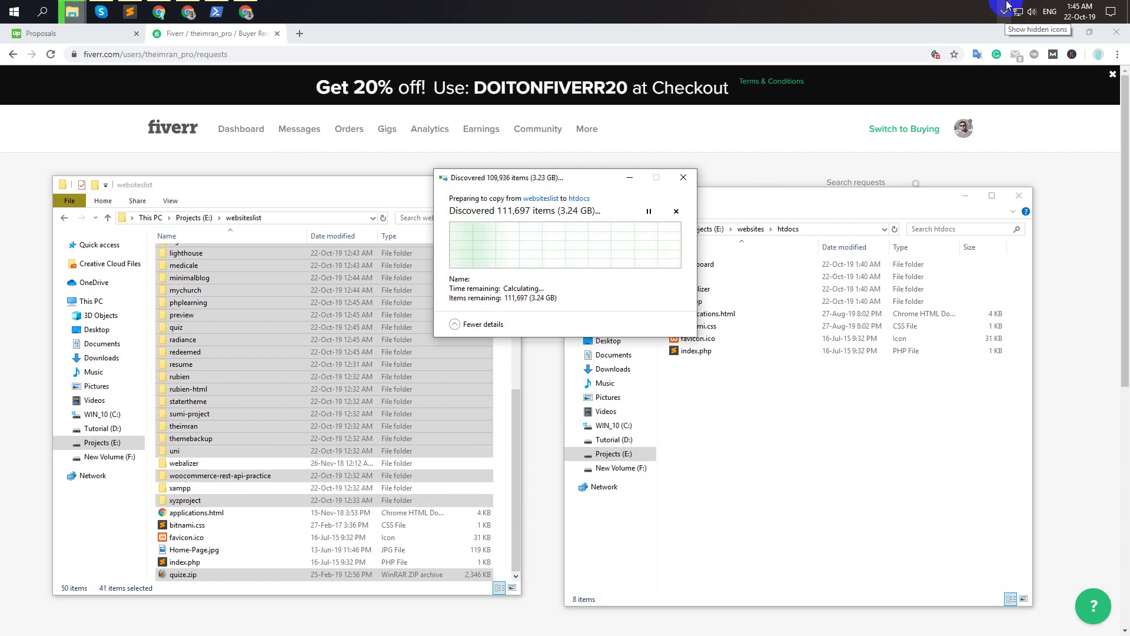
left_click(1004, 10)
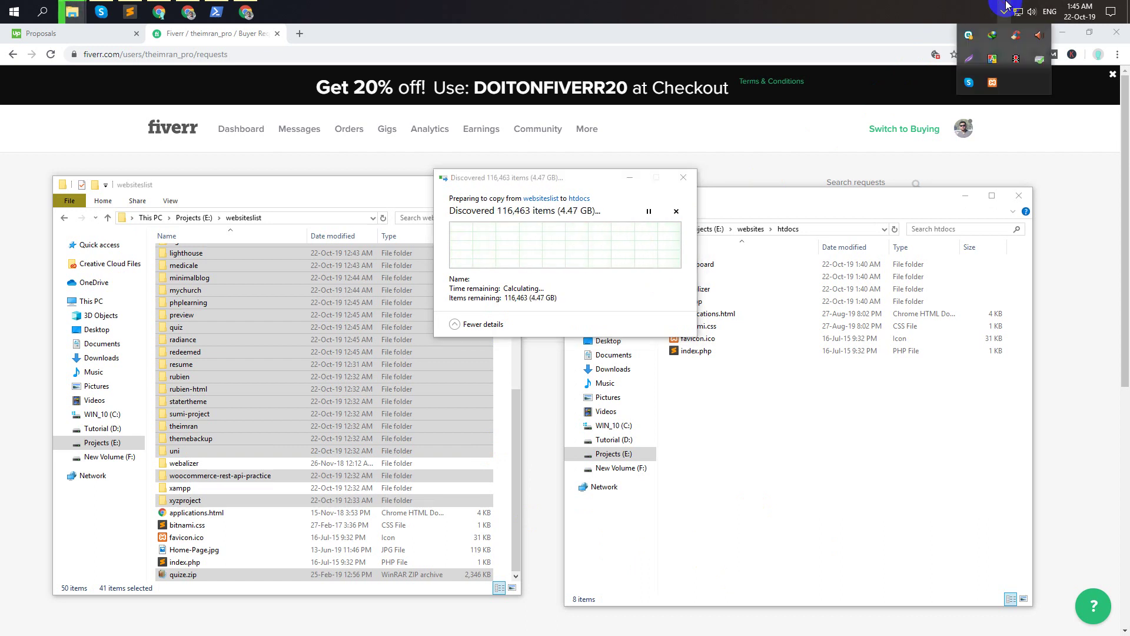
left_click(1017, 58)
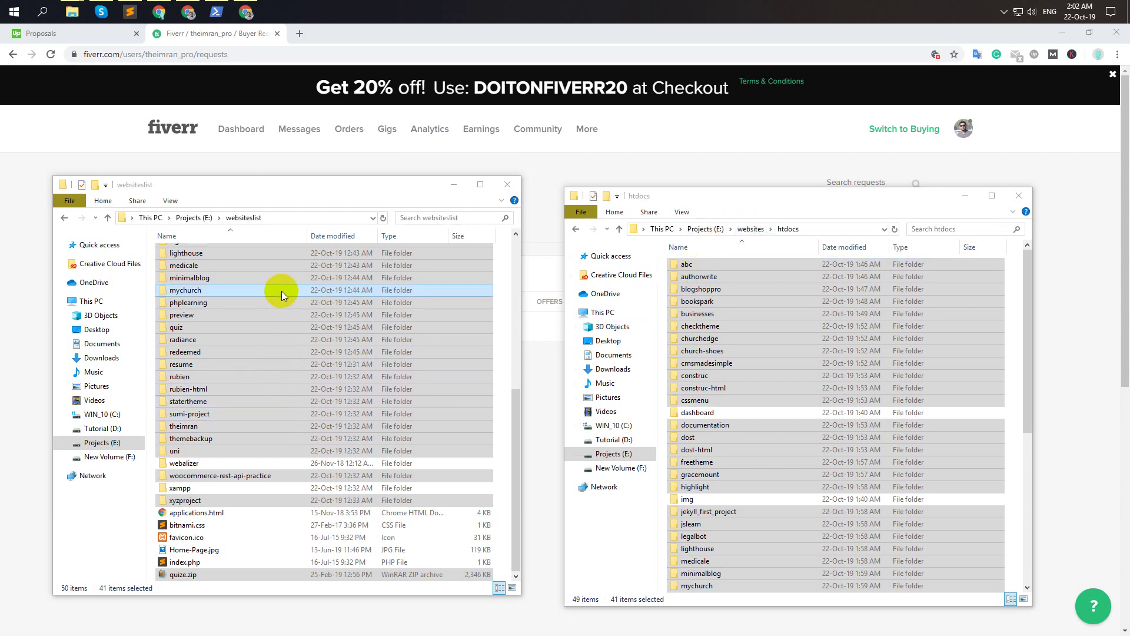
Open the database folder on Projects (E:) in the File Explorer window that shows websiteslist
left_click(187, 217)
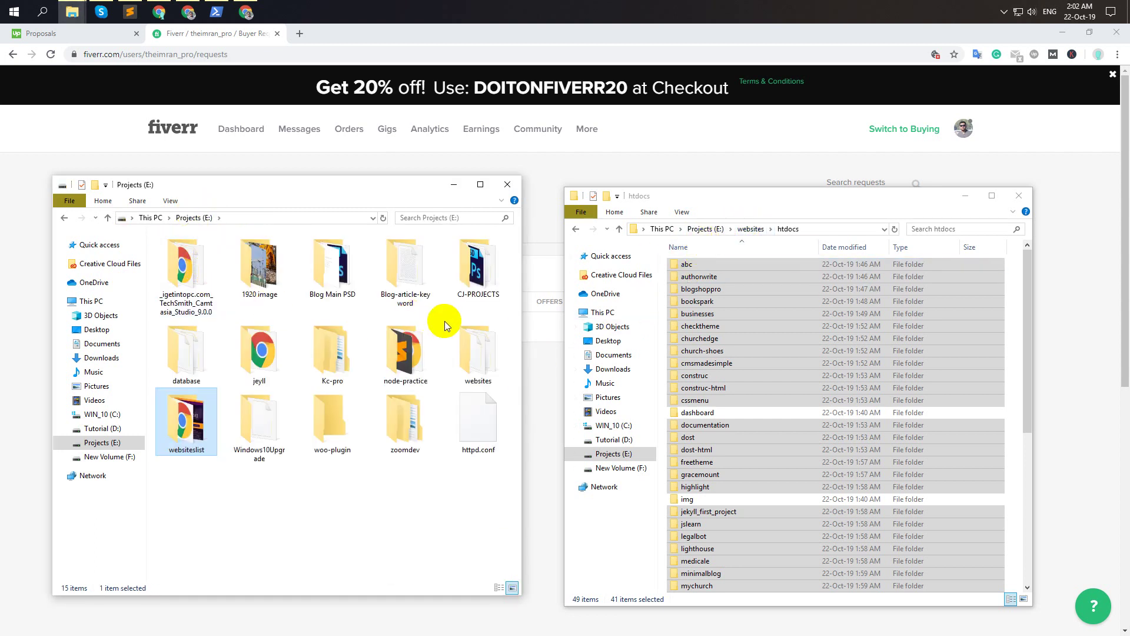
double_click(188, 345)
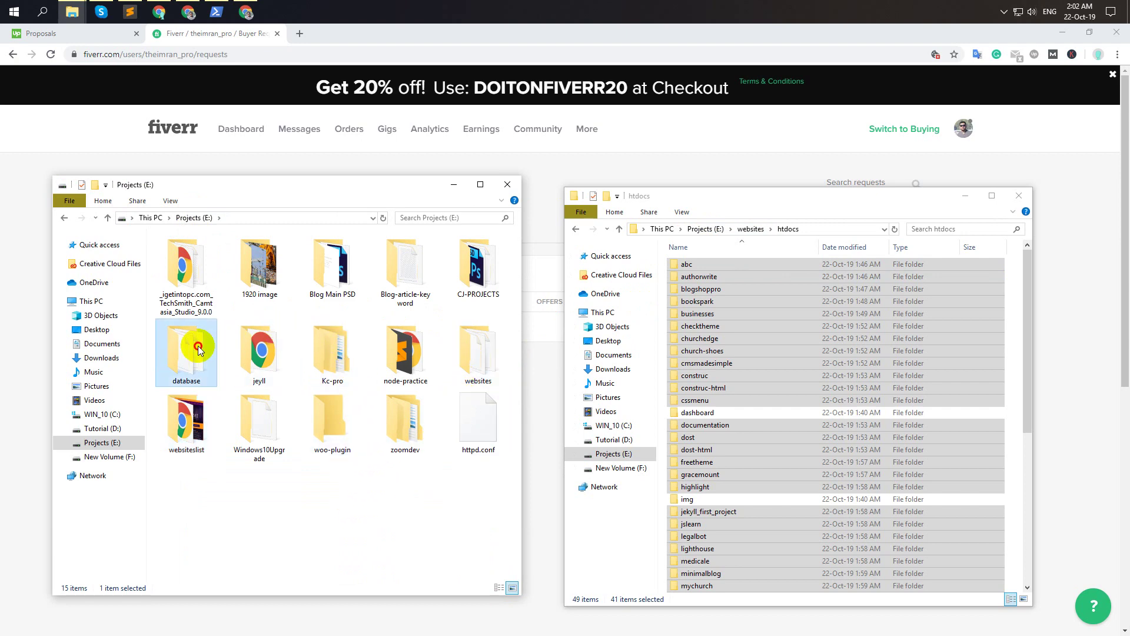
left_click(243, 278)
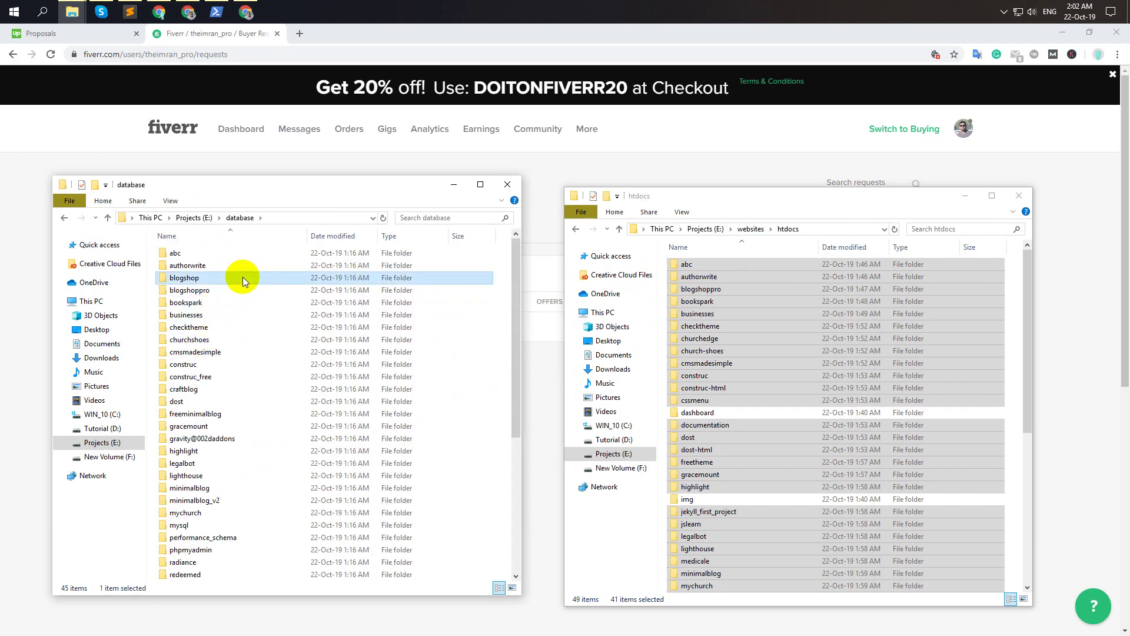
key("ctrl+a")
scroll(274, 302, "down", 3)
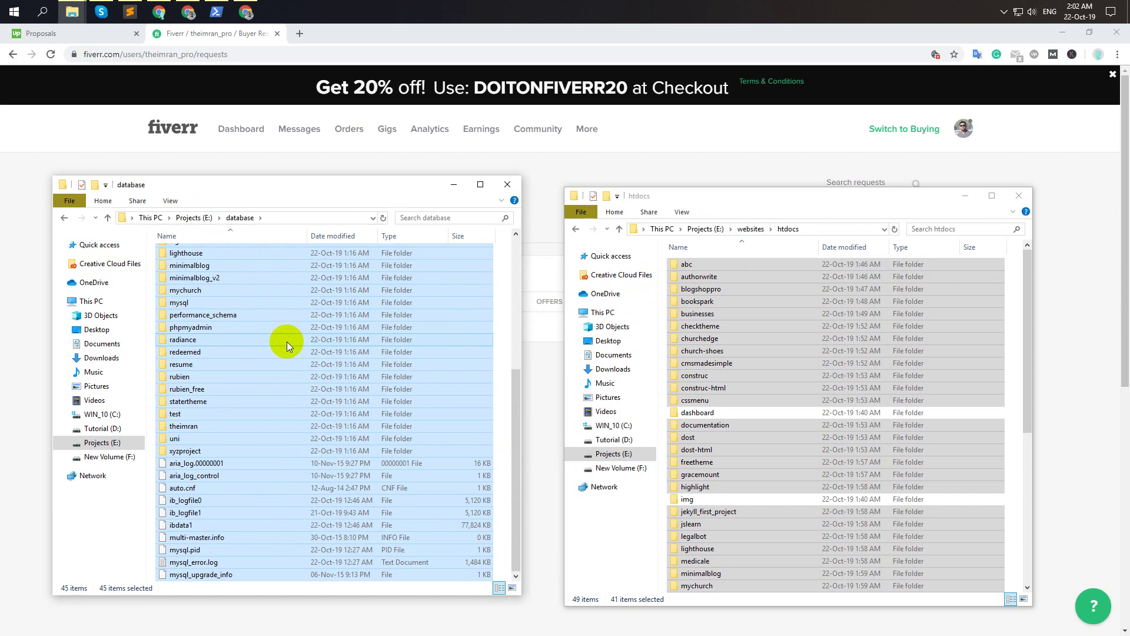
left_click(312, 438)
left_click(311, 452)
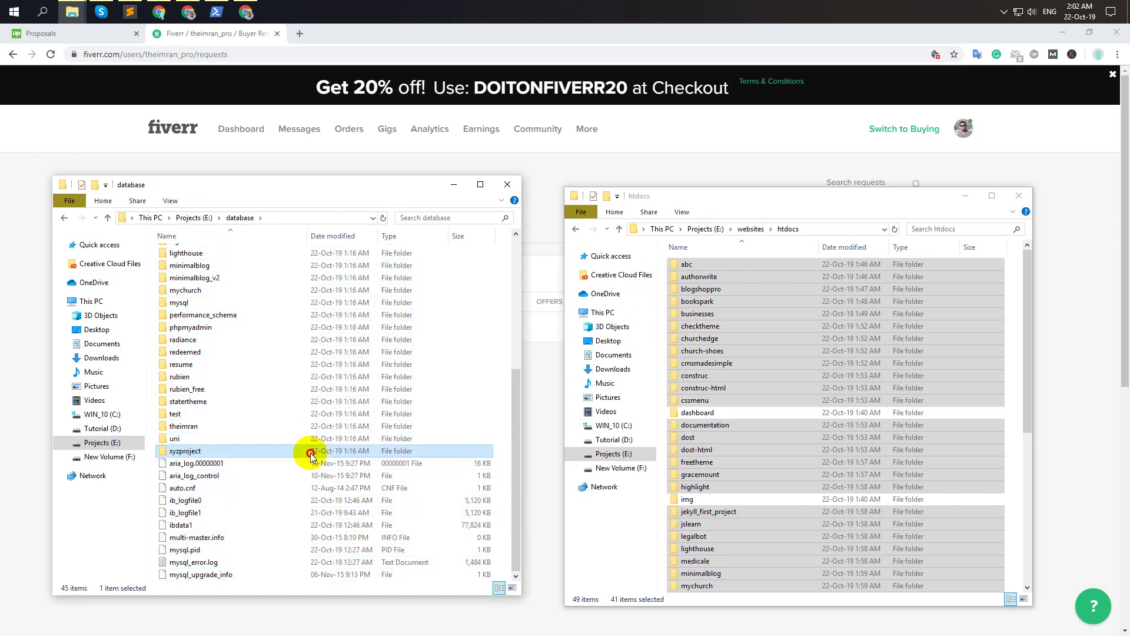
Select all folders in the database folder, leaving out the loose files from aria_log.00000001 through mysql_upgrade_info
key("ctrl+a")
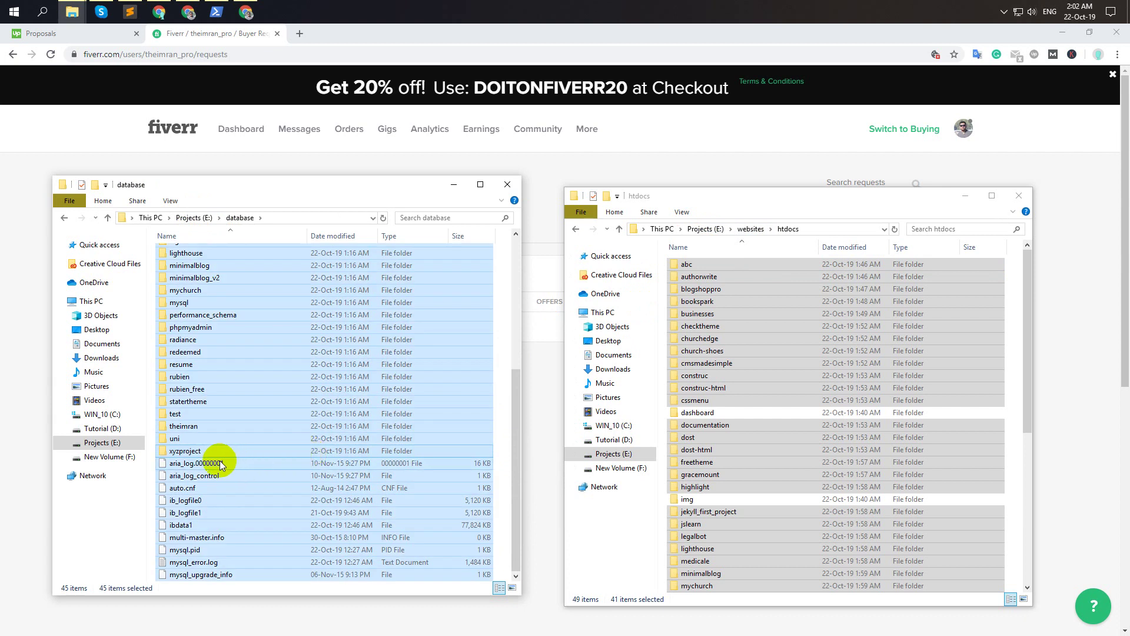
left_click(195, 574, "ctrl")
left_click(194, 562, "ctrl")
left_click(188, 550, "ctrl")
left_click(197, 537, "ctrl")
left_click(183, 525, "ctrl")
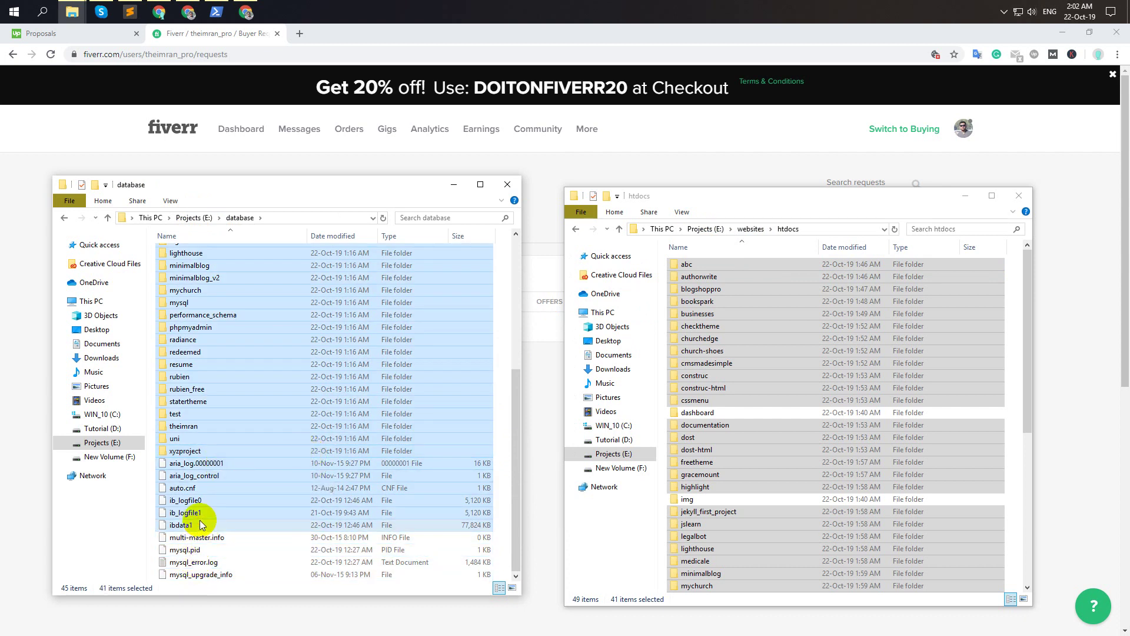
left_click(188, 513, "ctrl")
left_click(200, 500, "ctrl")
left_click(200, 487, "ctrl")
left_click(200, 475, "ctrl")
left_click(201, 463, "ctrl")
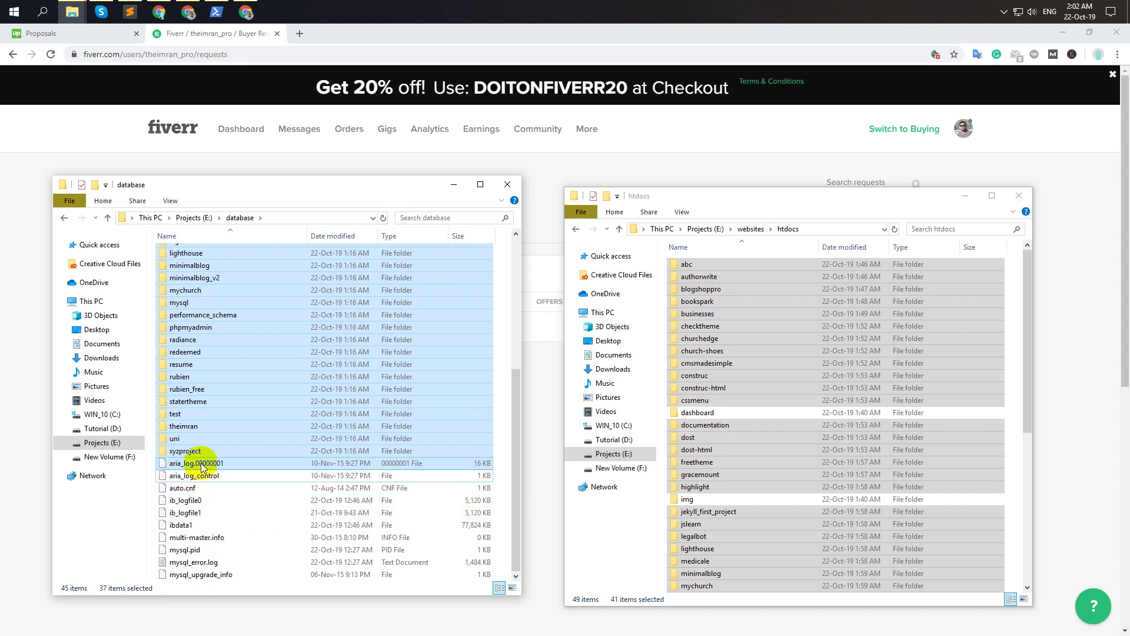
scroll(330, 380, "up", 6)
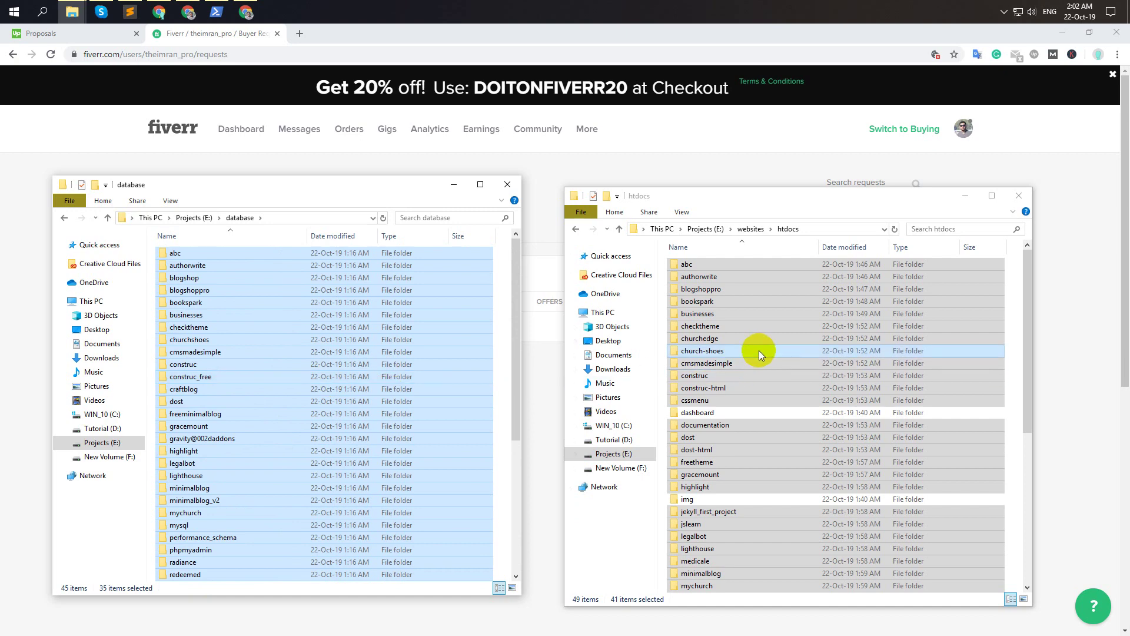
In the htdocs window, go to the websites folder and open the data folder inside mysql
left_click(750, 228)
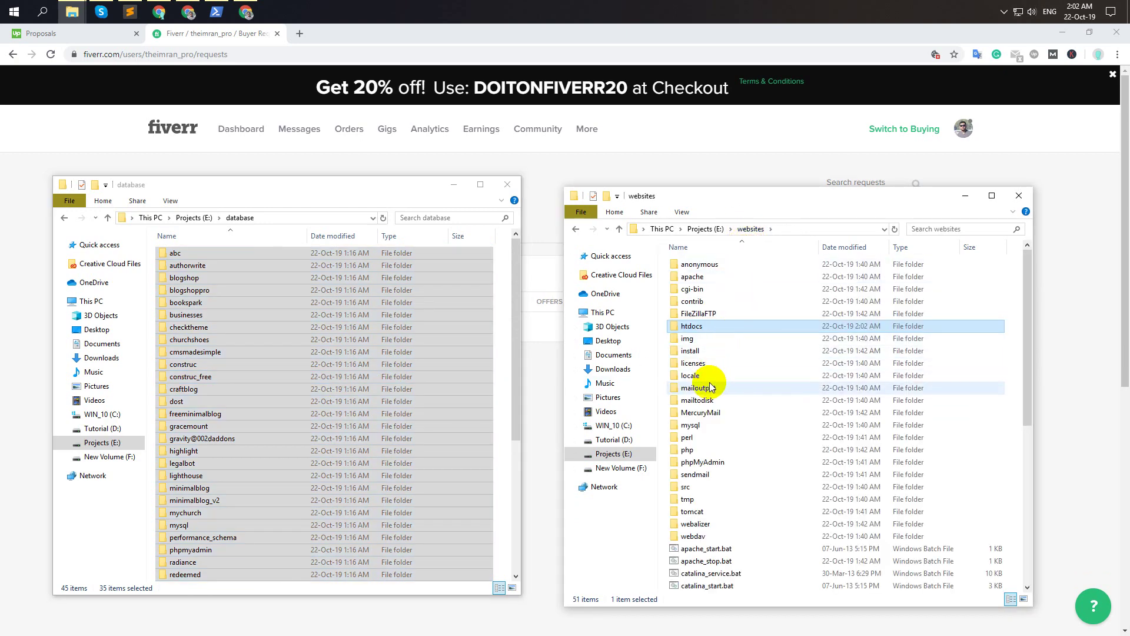
double_click(709, 424)
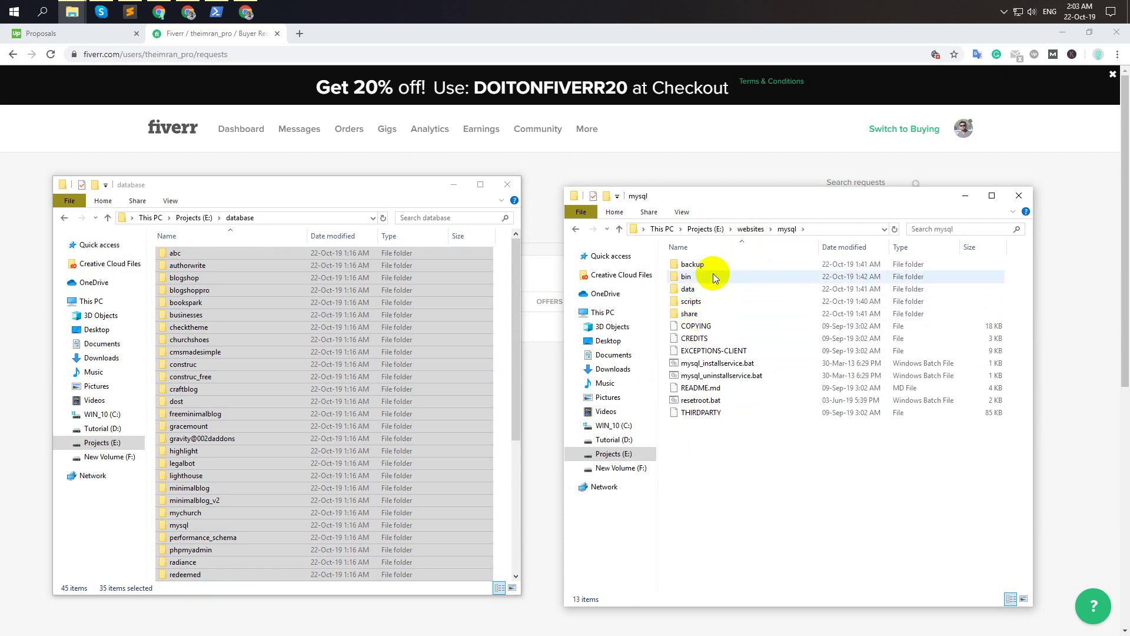
left_click(709, 289)
double_click(708, 288)
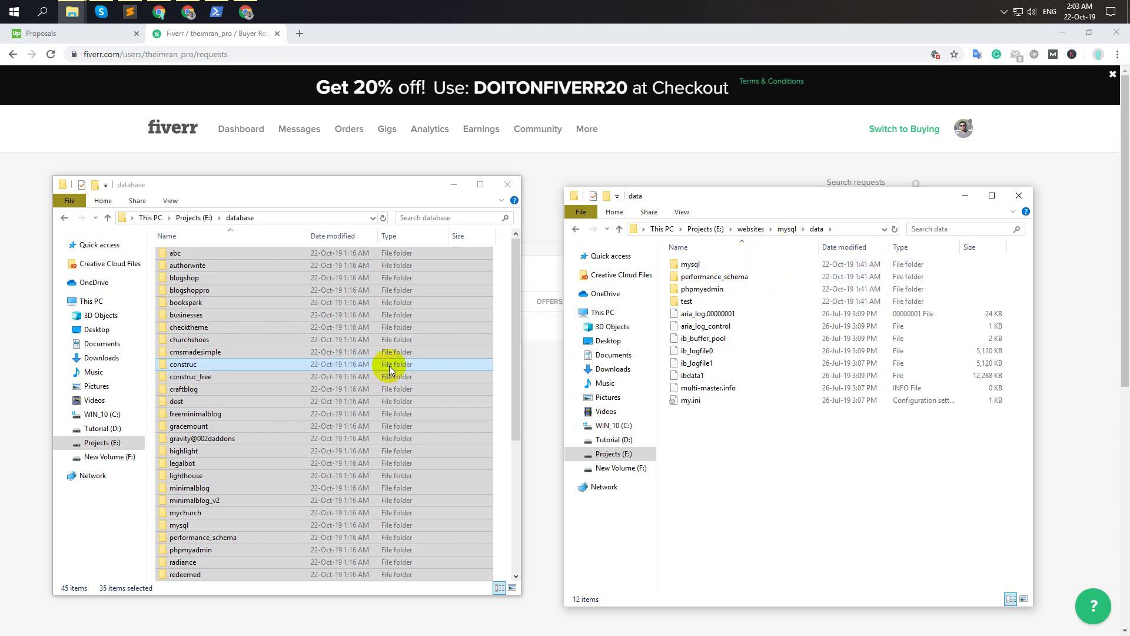
Take the test and phpmyadmin folders out of the selection in the database folder
scroll(389, 366, "down", 5)
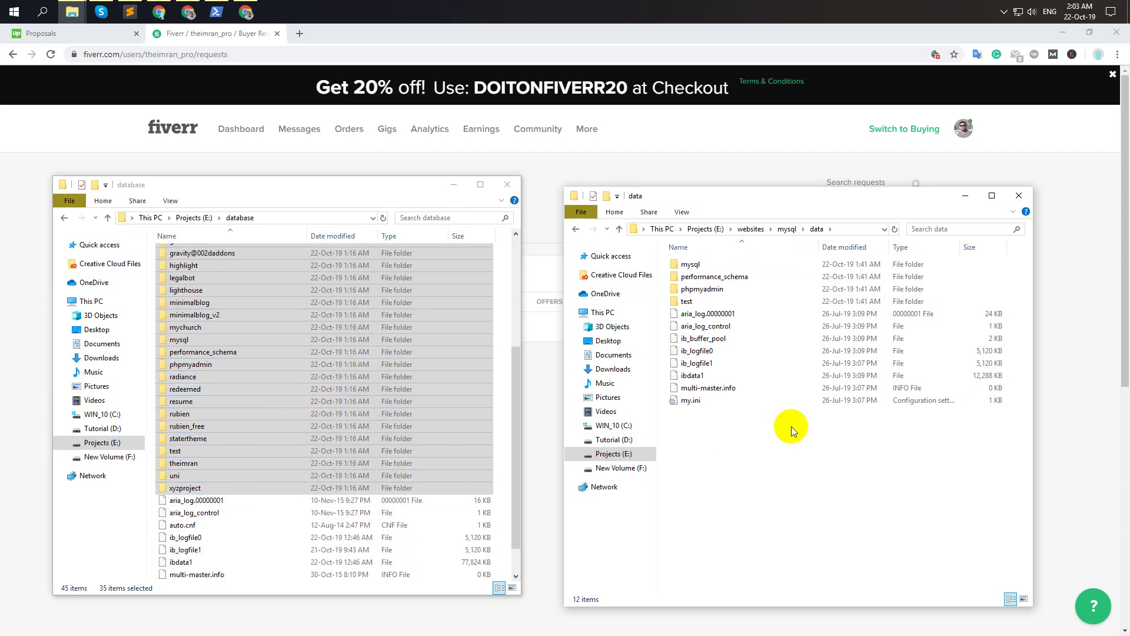
left_click(199, 449, "ctrl")
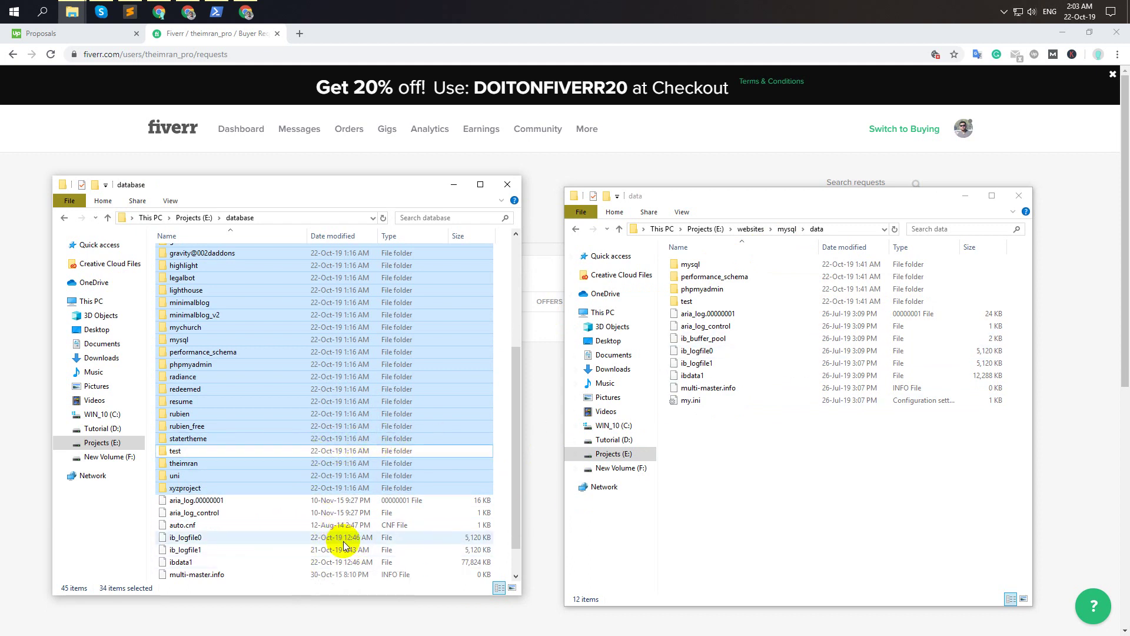
left_click(207, 365, "ctrl")
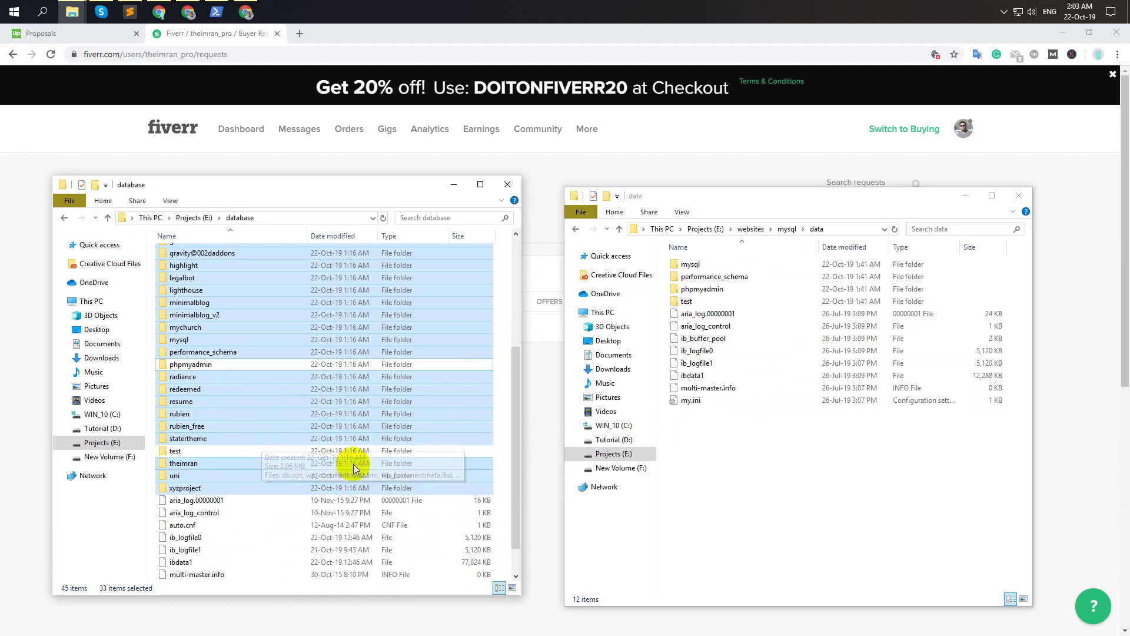
Compare the contents of the phpmyadmin folders in mysql\data and in database, returning to the parent folder in each window
left_click(747, 283)
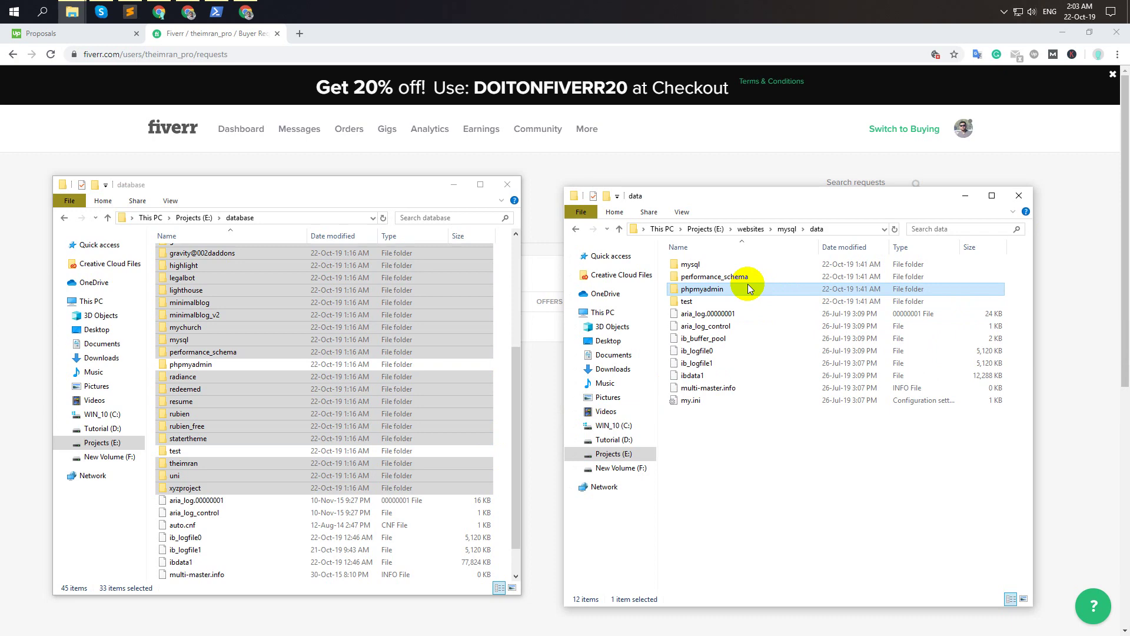
double_click(748, 283)
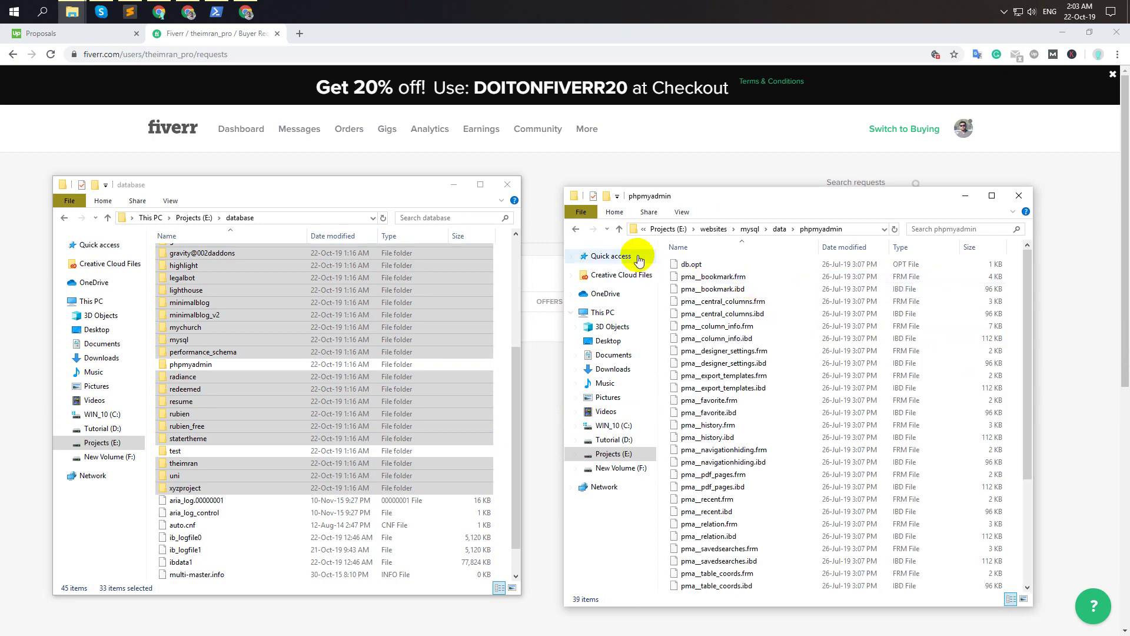
left_click(575, 229)
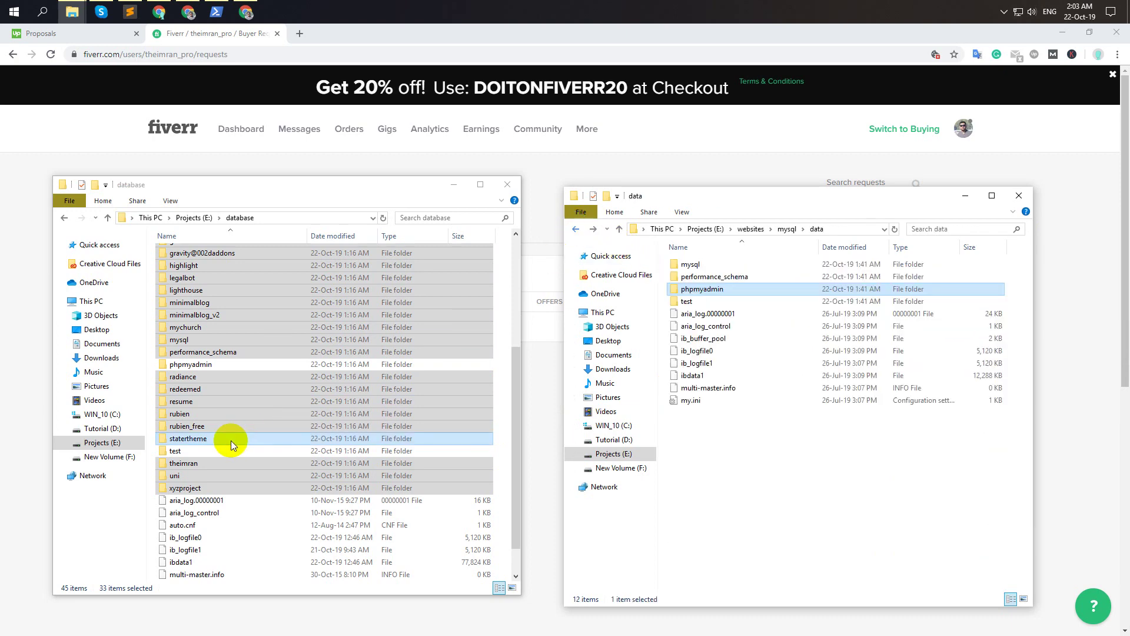
double_click(214, 365)
scroll(213, 365, "down", 4)
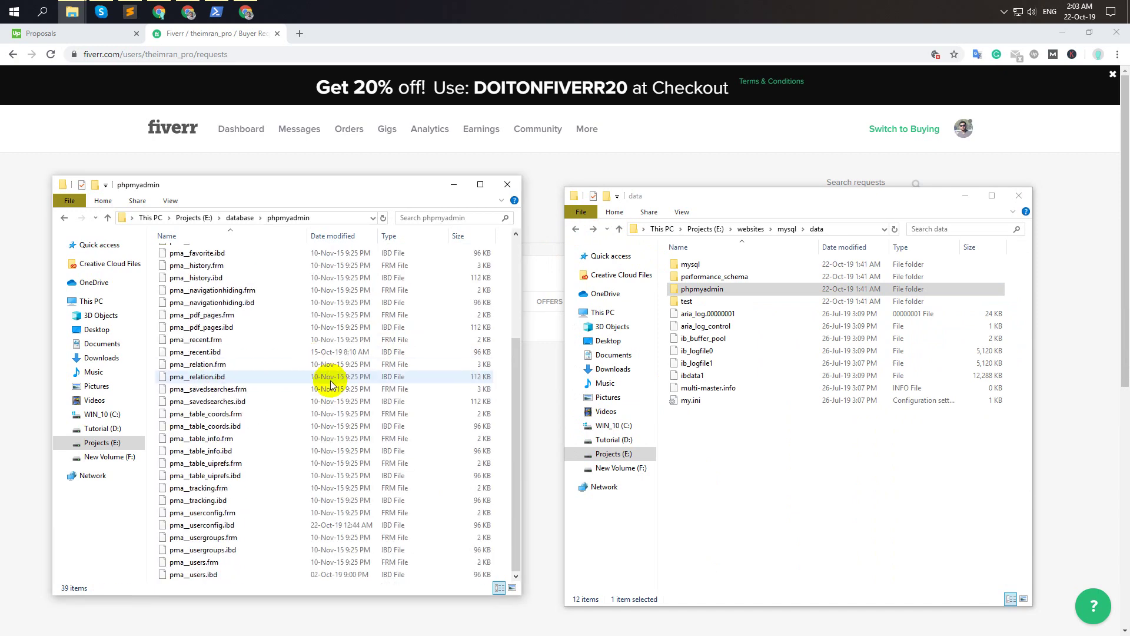
scroll(348, 396, "up", 4)
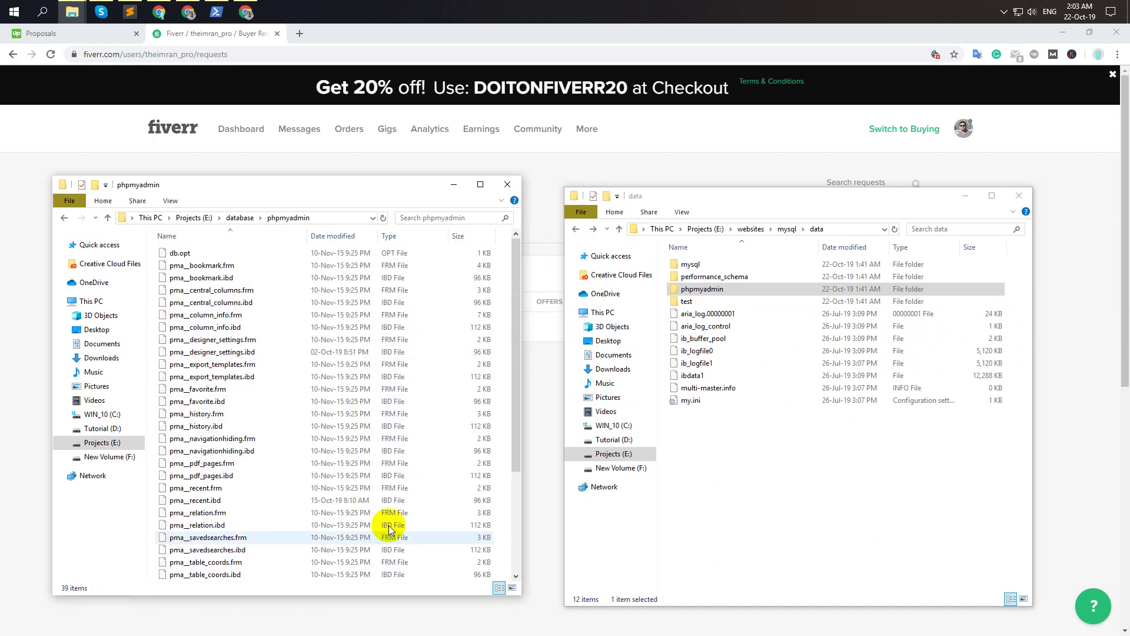
left_click(66, 219)
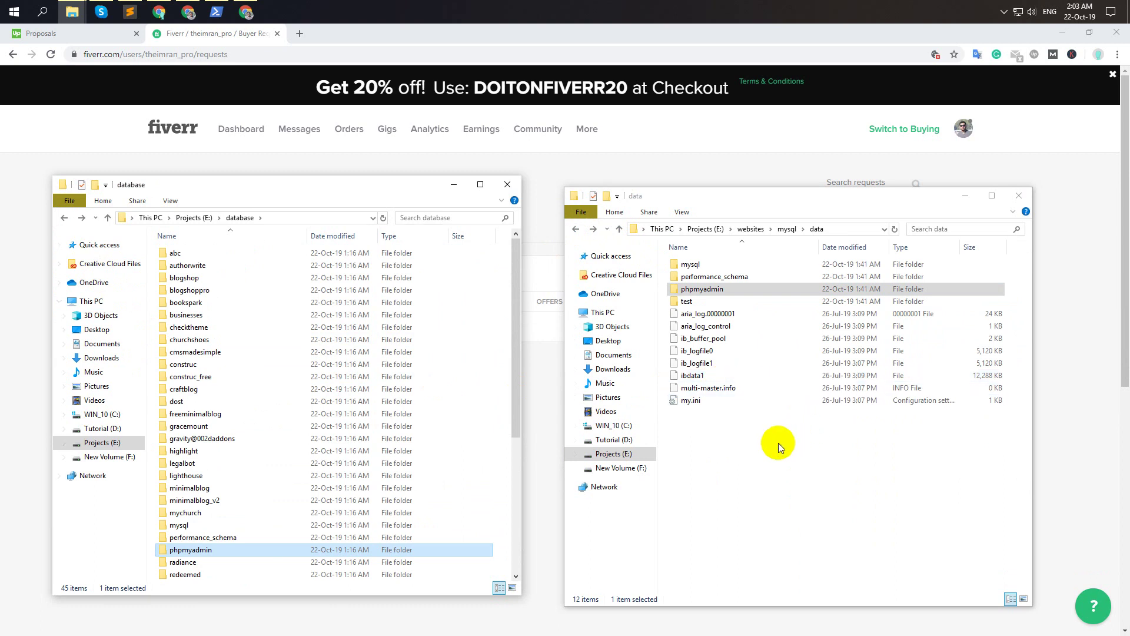
left_click(762, 454)
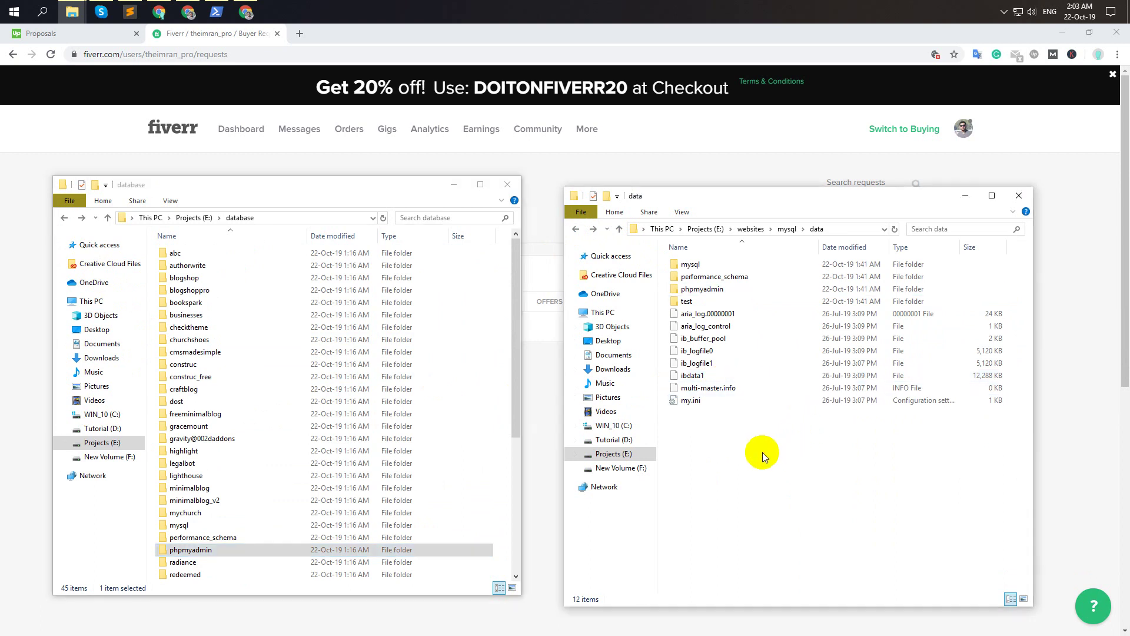
Copy all folders and files in mysql\data, and go to the Projects (E:) drive in that window
left_click(344, 401)
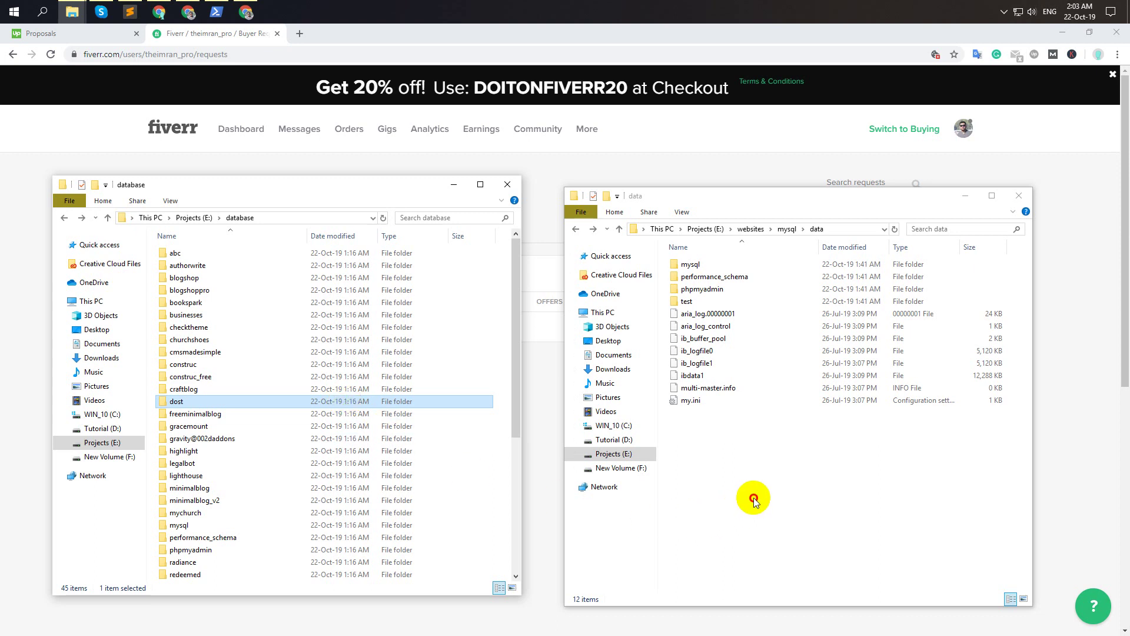
left_click_drag(752, 496, 725, 266)
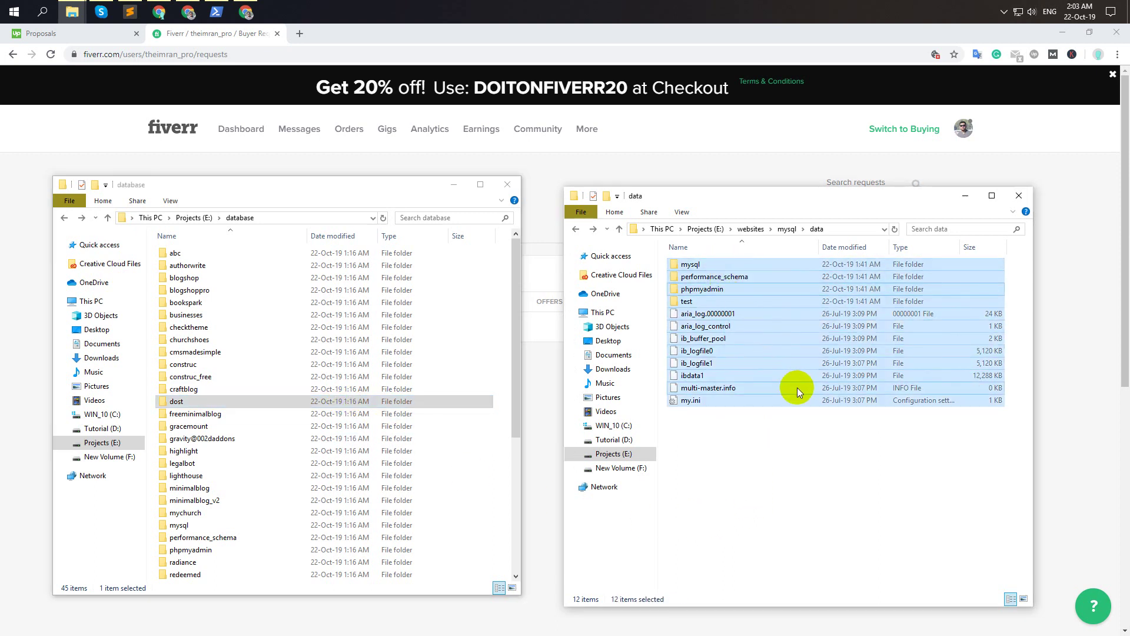
left_click(613, 453)
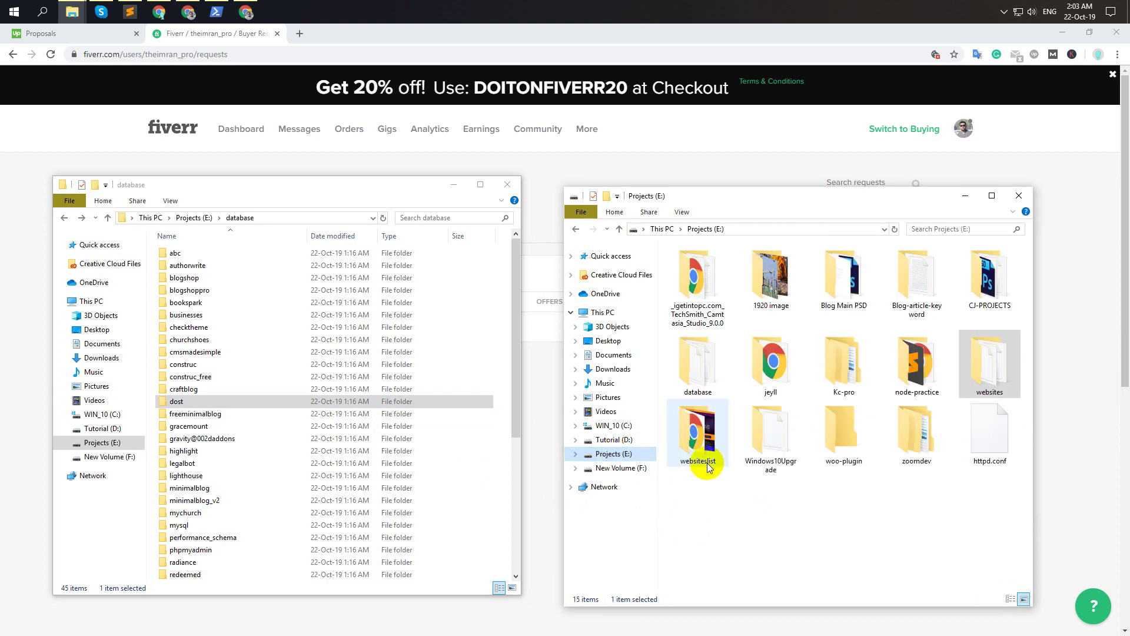
Create a folder named nedb on the Projects (E:) drive and paste the copied mysql\data contents into it as a backup
right_click(911, 491)
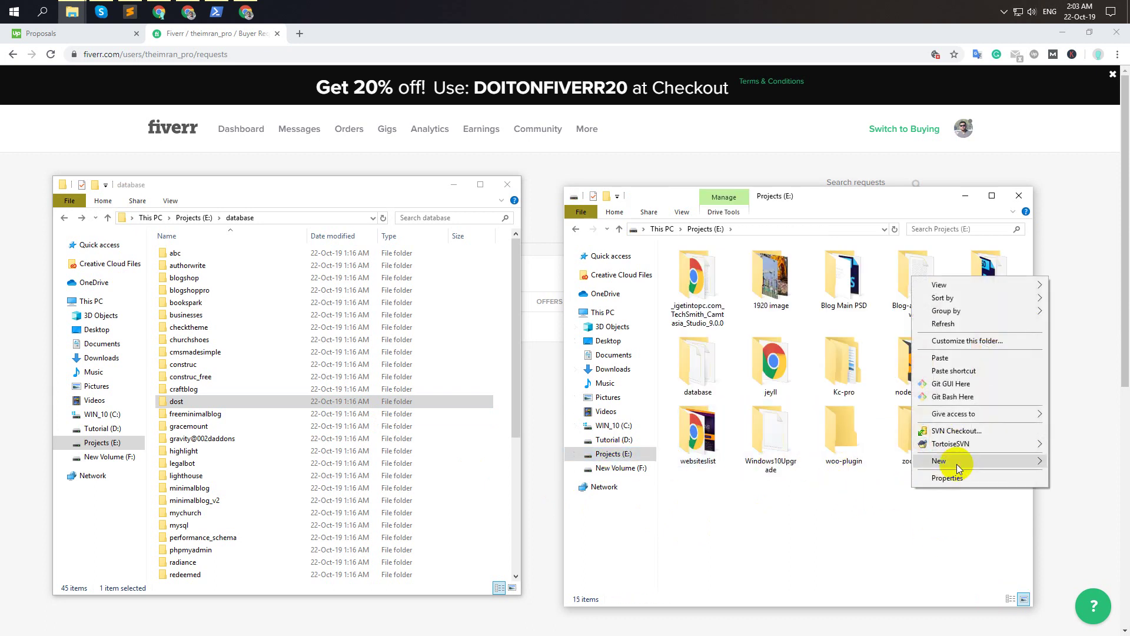
mouse_move(955, 462)
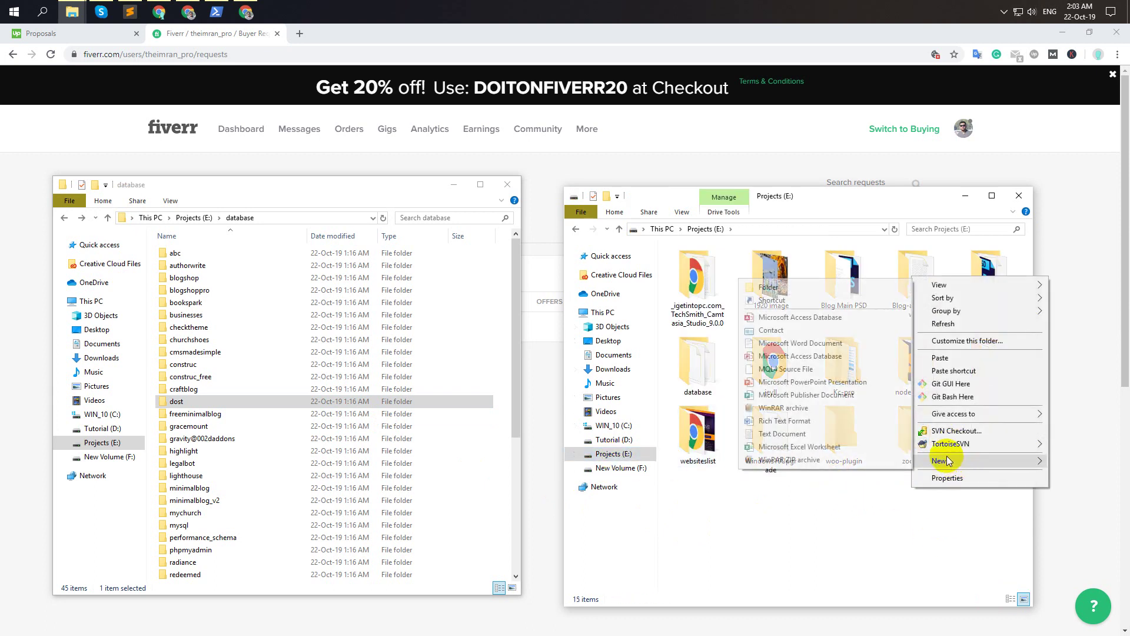
left_click(801, 291)
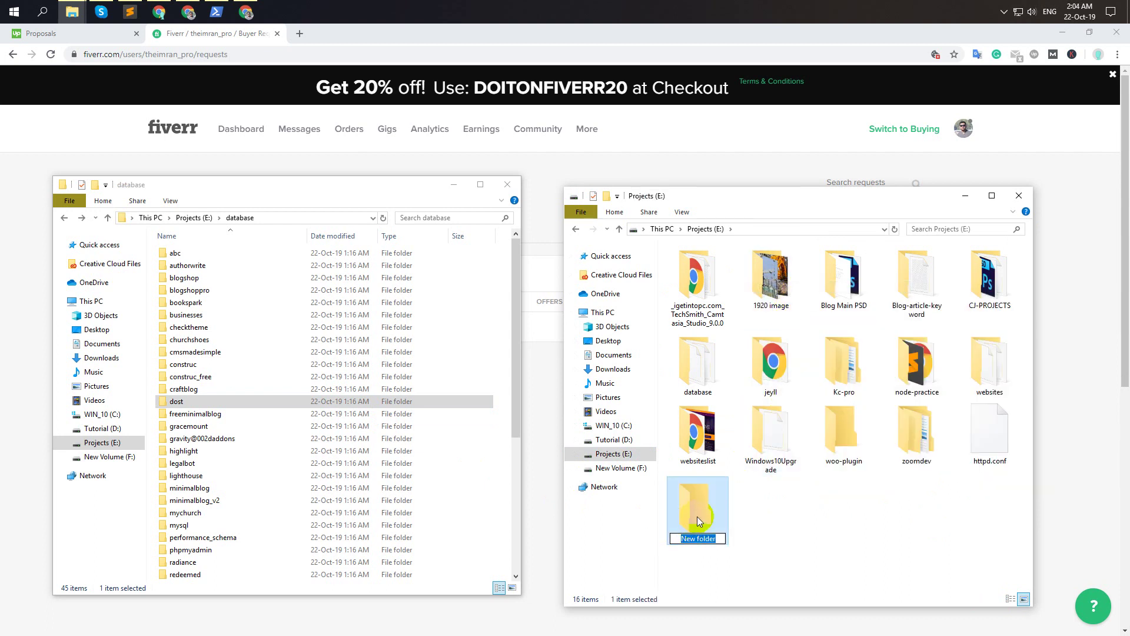
type("nedb")
key("Return")
key("Return")
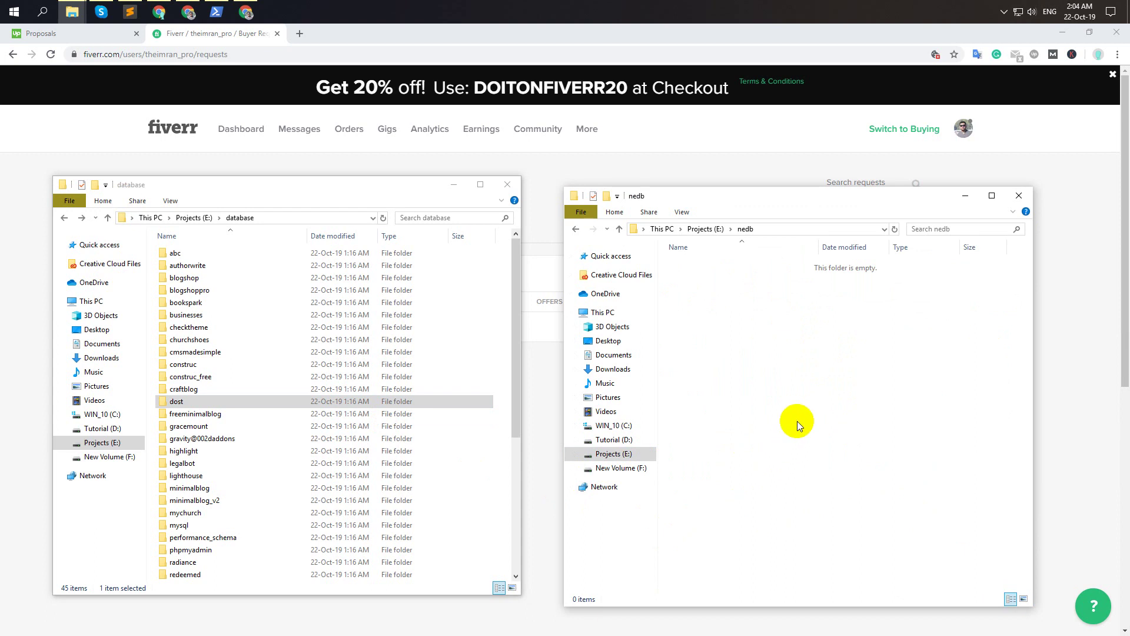
key("ctrl+v")
left_click(576, 228)
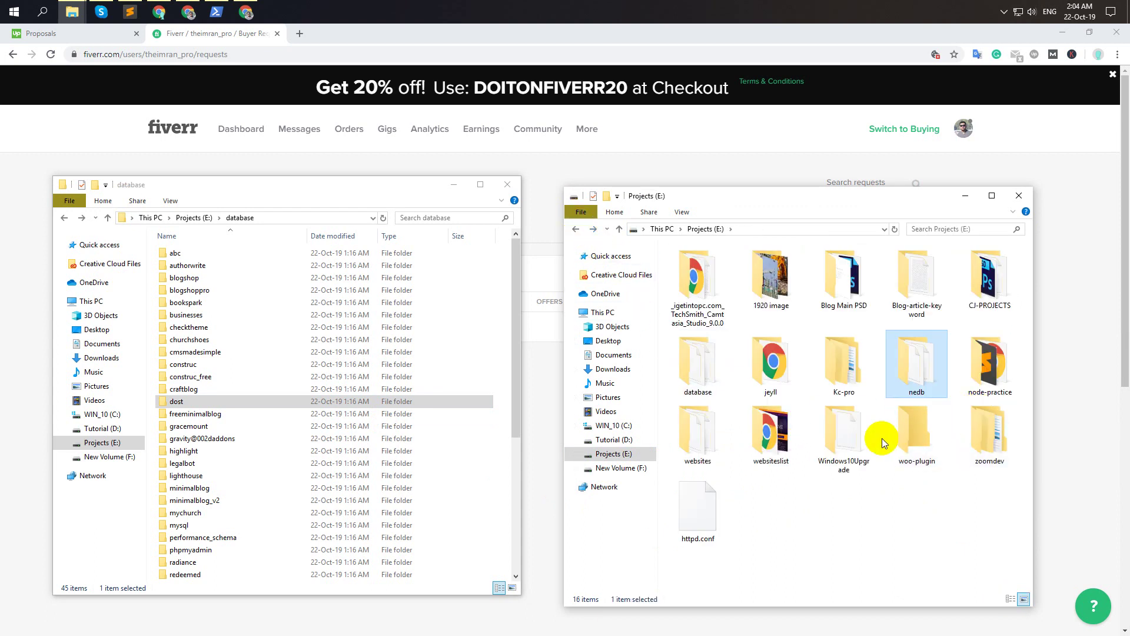
Return to the data folder inside websites\mysql and delete everything in it
double_click(711, 432)
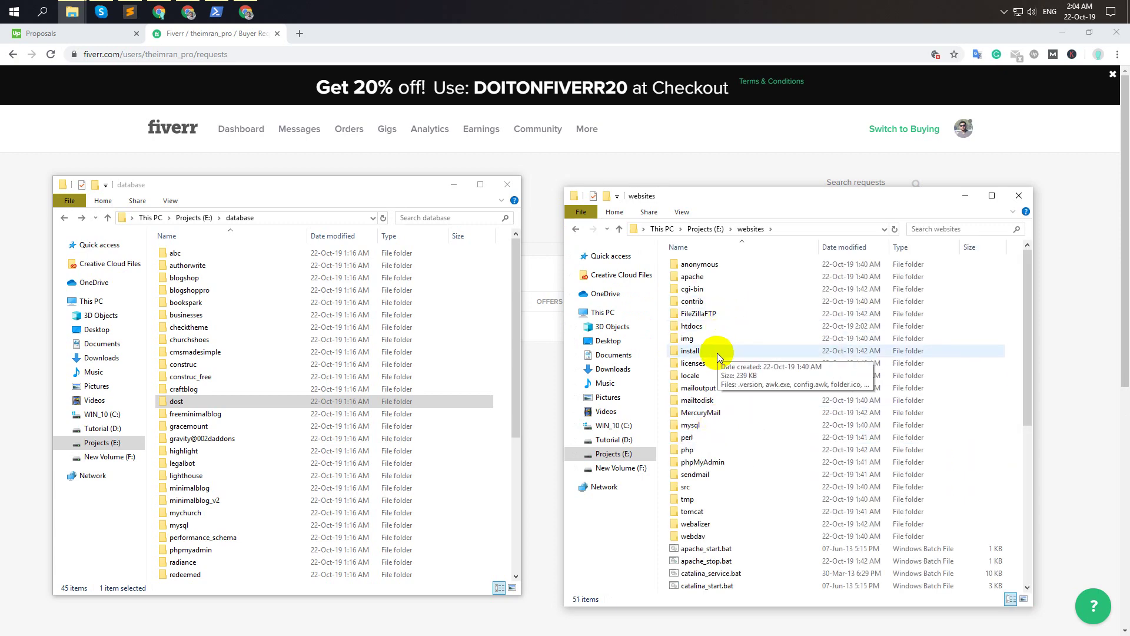
left_click(714, 424)
double_click(715, 424)
double_click(710, 288)
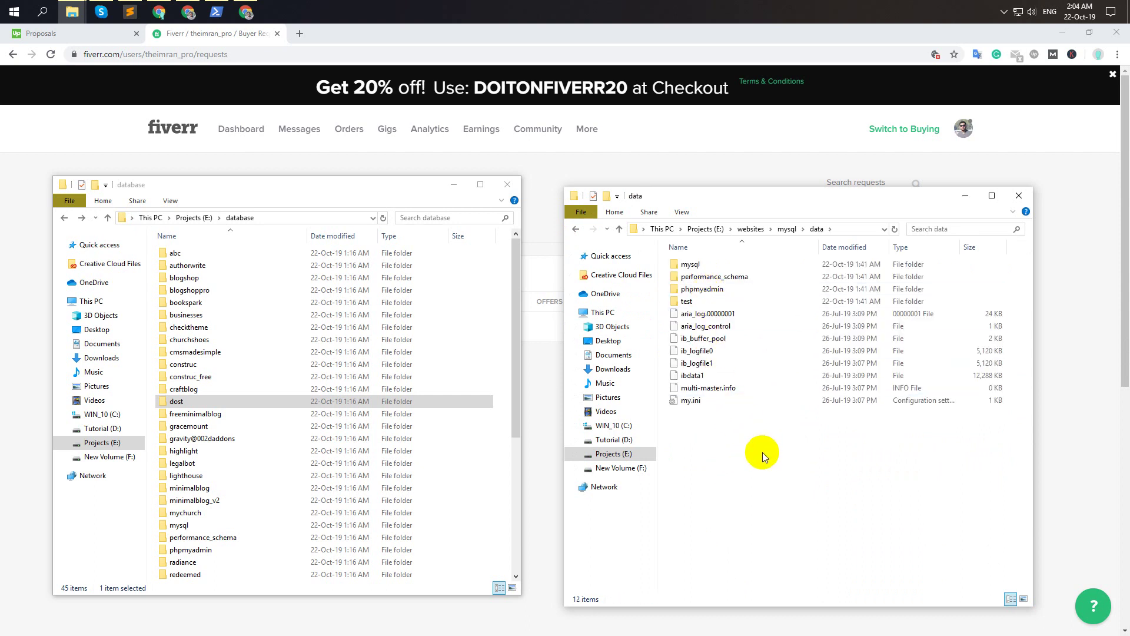
key("ctrl+a")
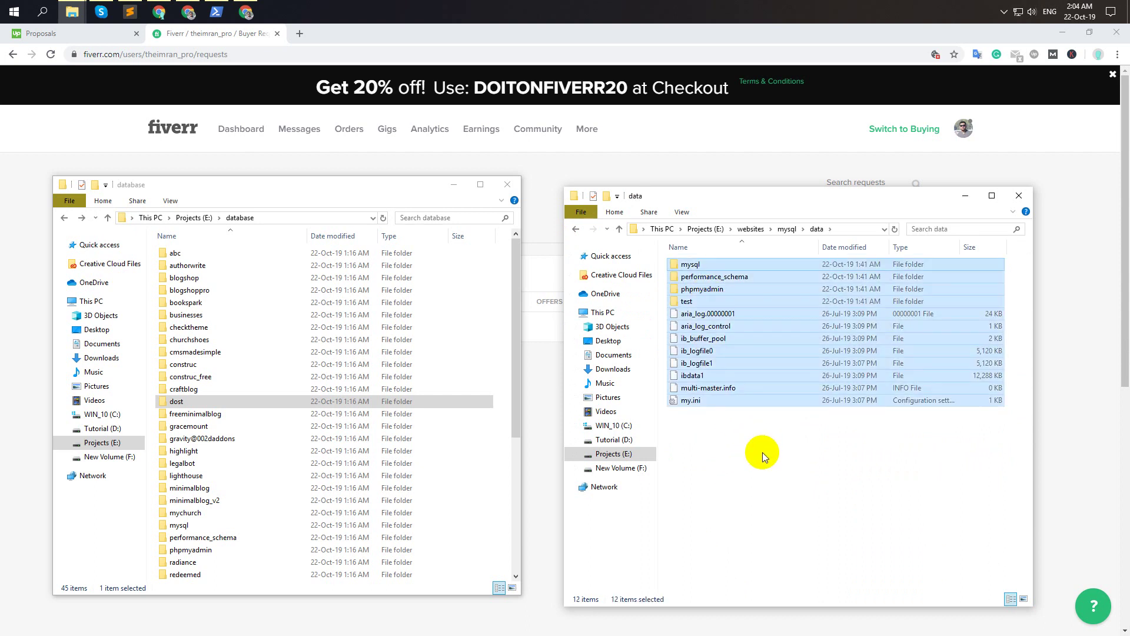
key("Delete")
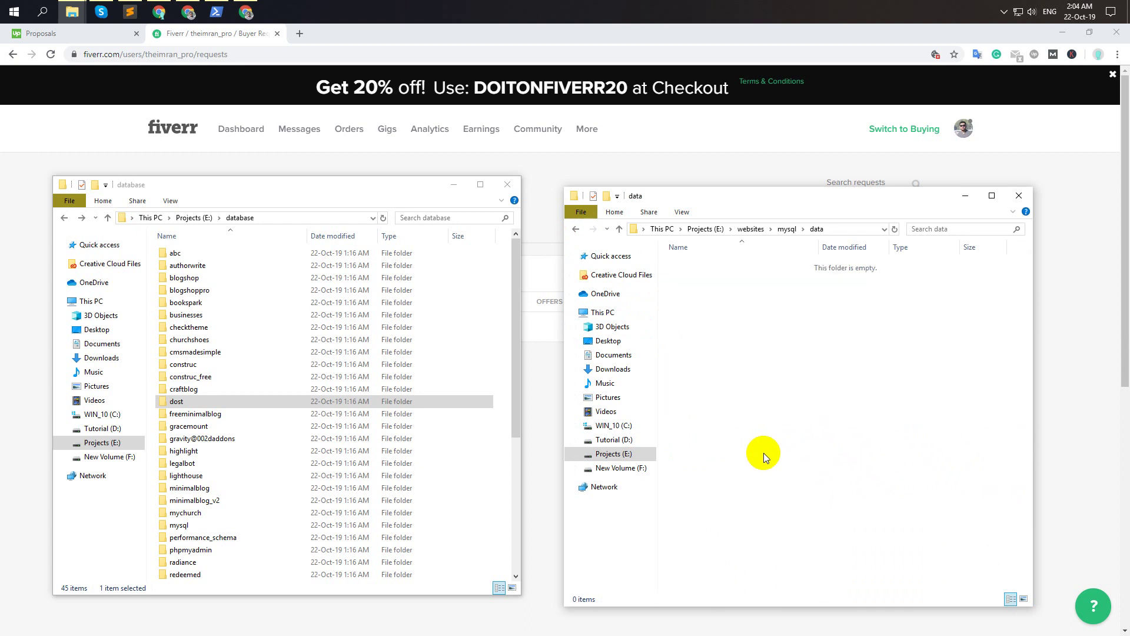
Copy all folders and files from E:\database into the empty mysql\data folder
left_click(275, 354)
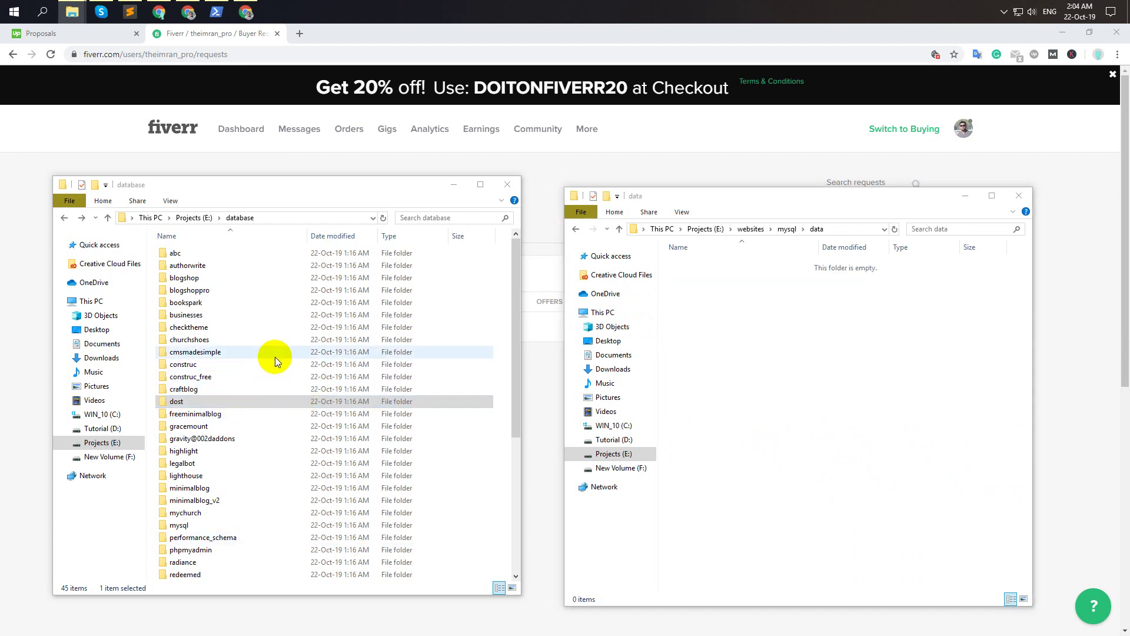
key("ctrl+a")
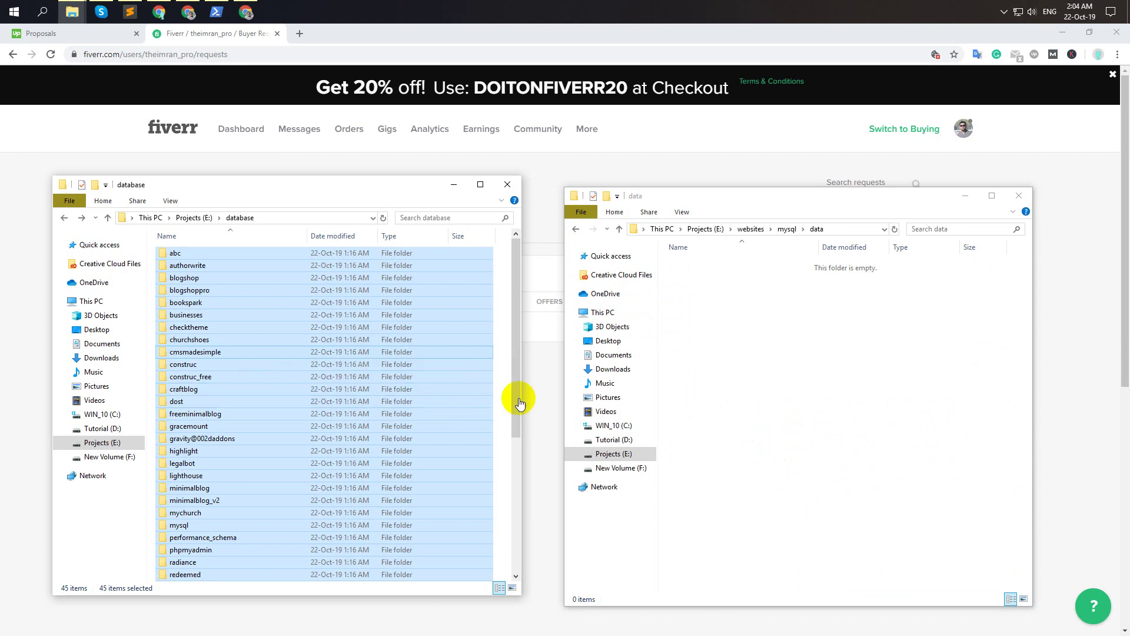
left_click(827, 314)
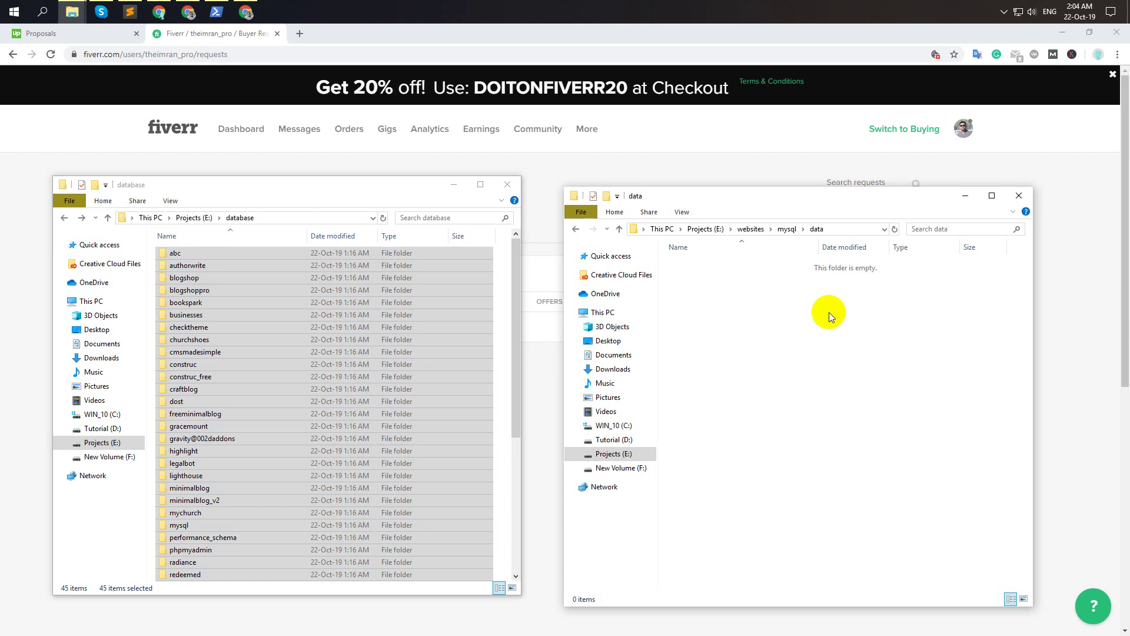
key("ctrl+v")
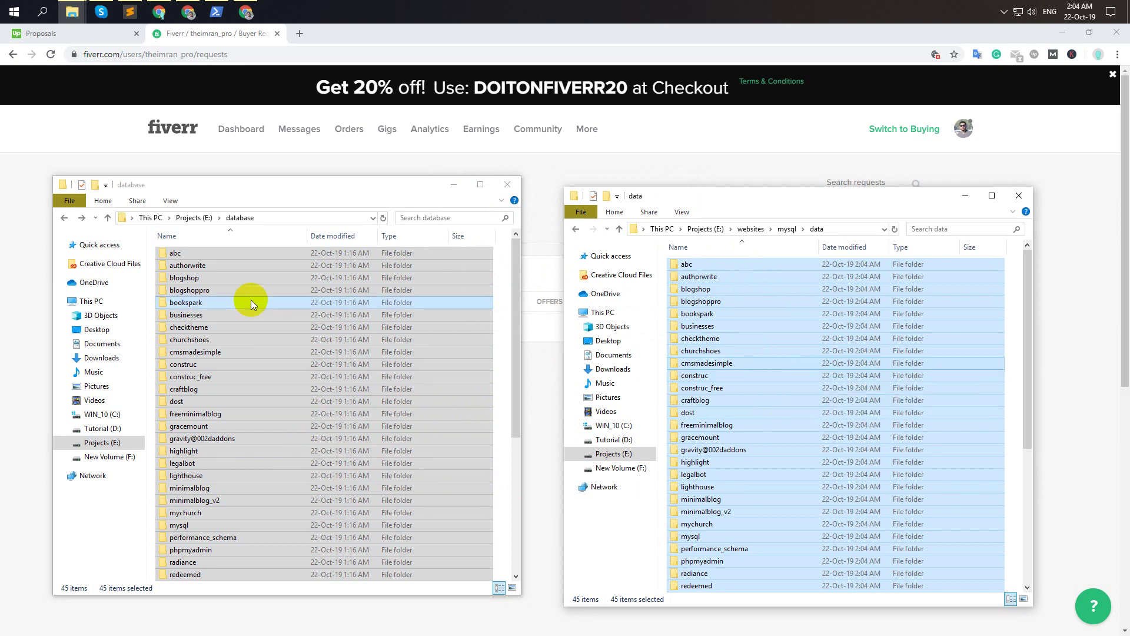
left_click(64, 218)
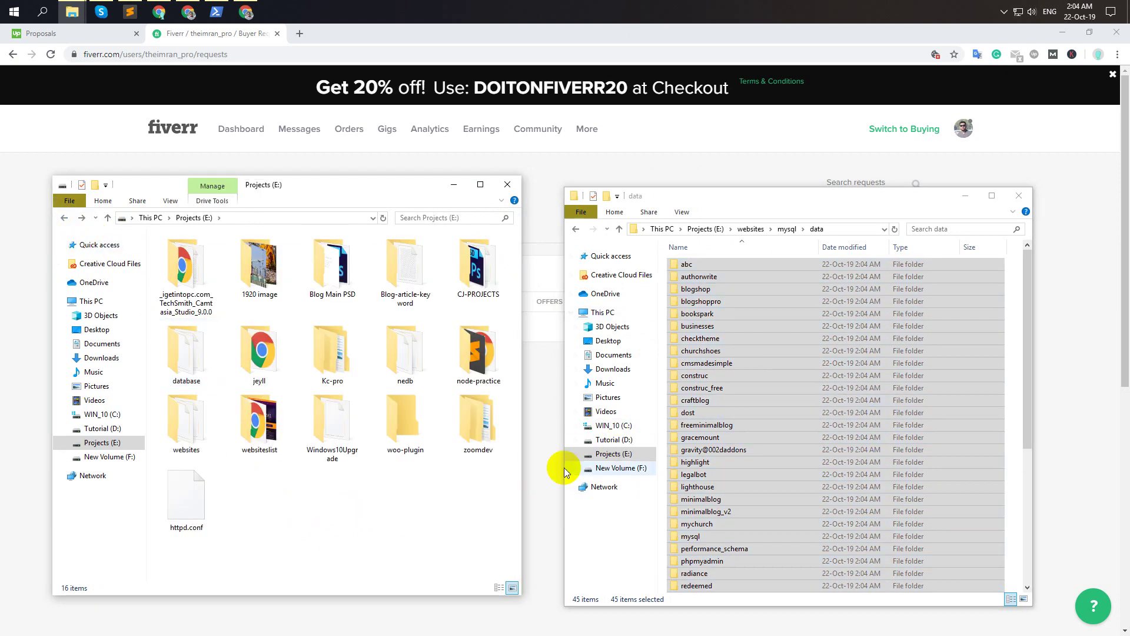
scroll(817, 403, "down", 6)
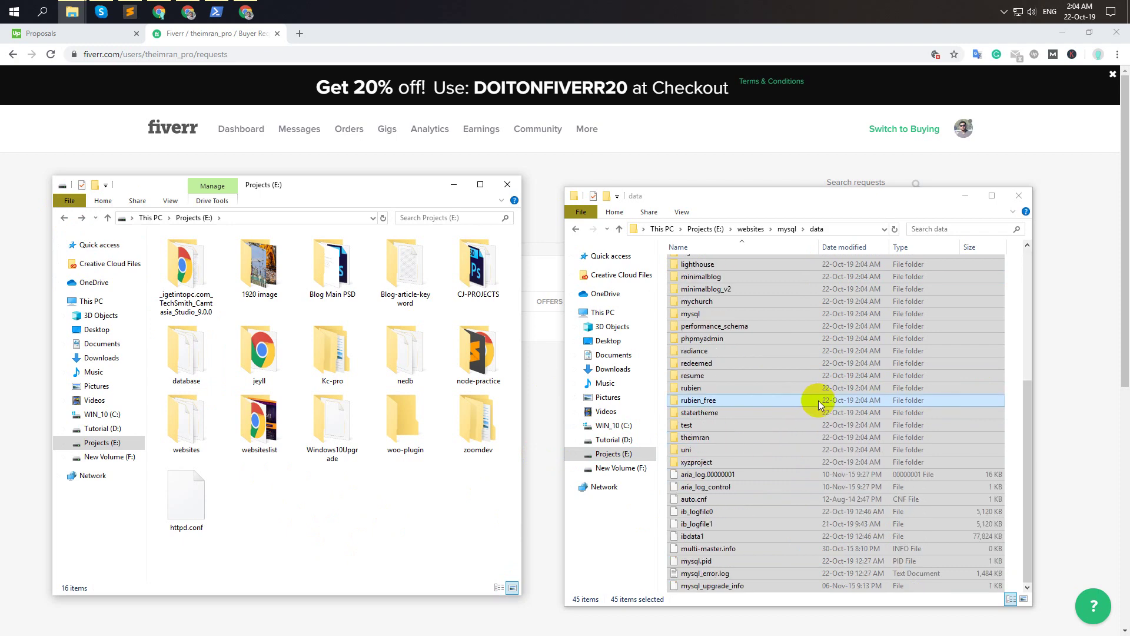
Open the XAMPP Control Panel and start the Apache and MySQL modules
left_click(1004, 11)
double_click(992, 82)
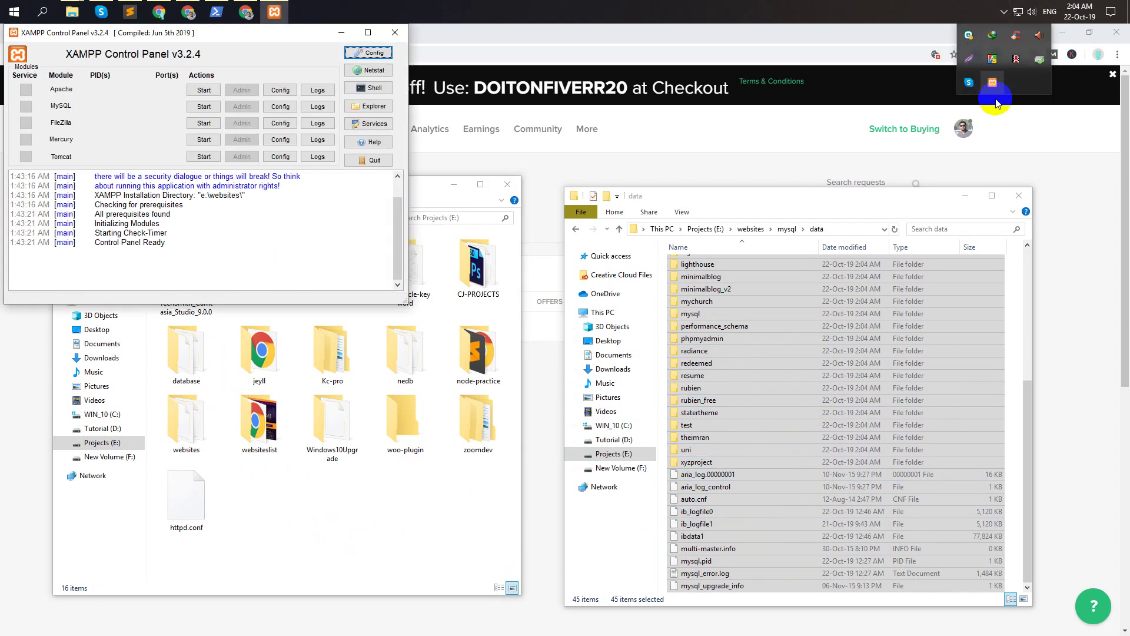
left_click(201, 91)
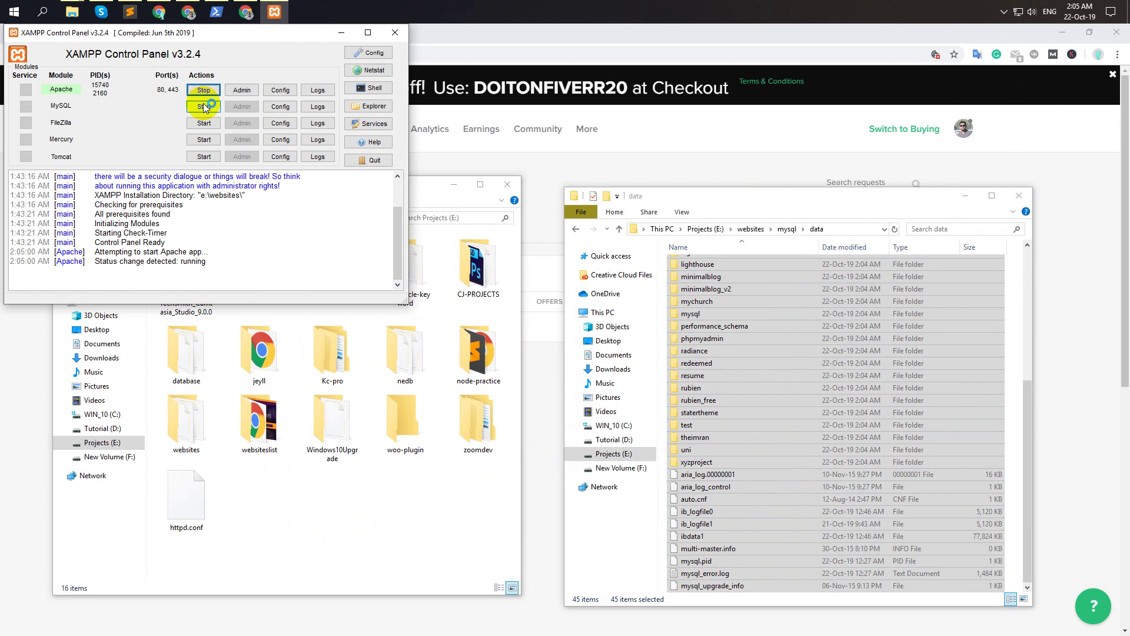
left_click(203, 106)
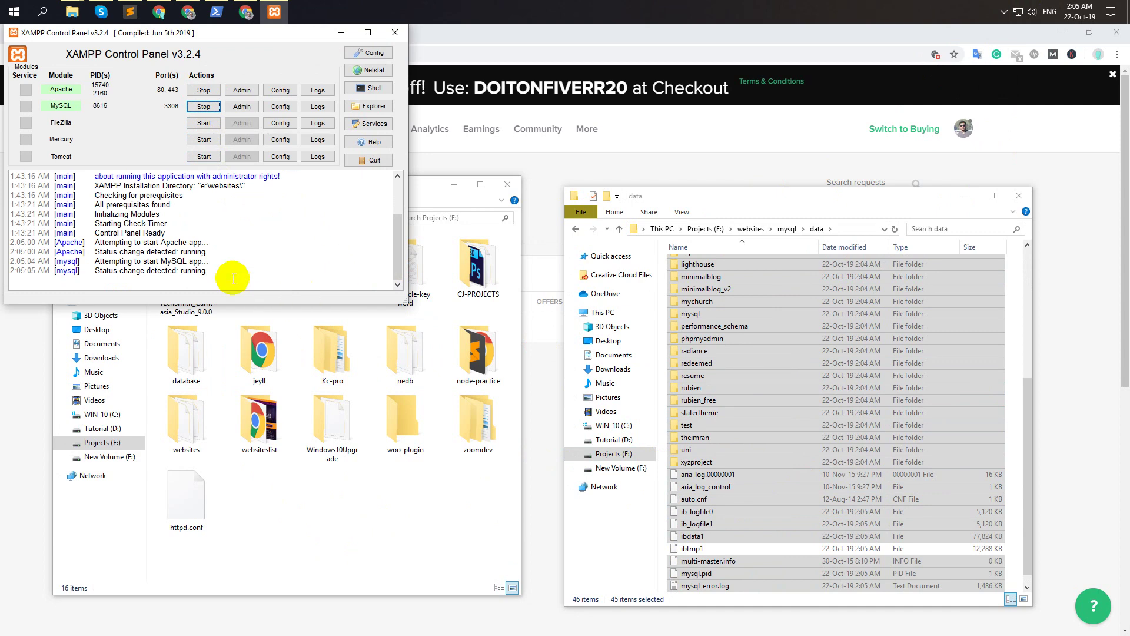
Switch to Chrome, close the Ubersuggest tab, and load localhost in the Bitnami tab
left_click(185, 7)
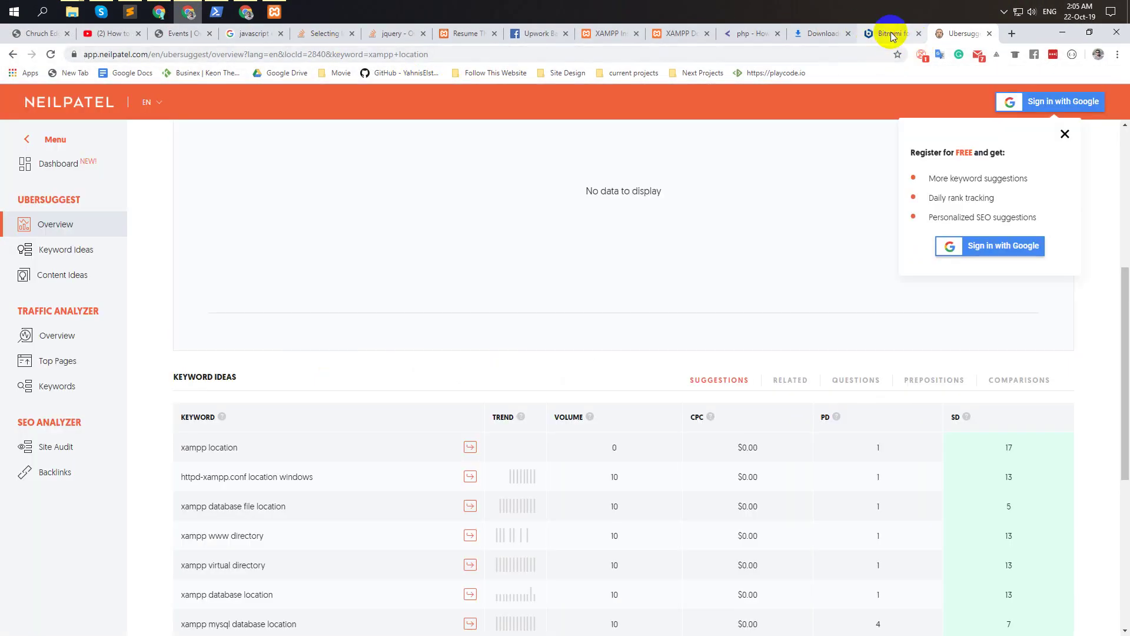
left_click(892, 34)
middle_click(969, 37)
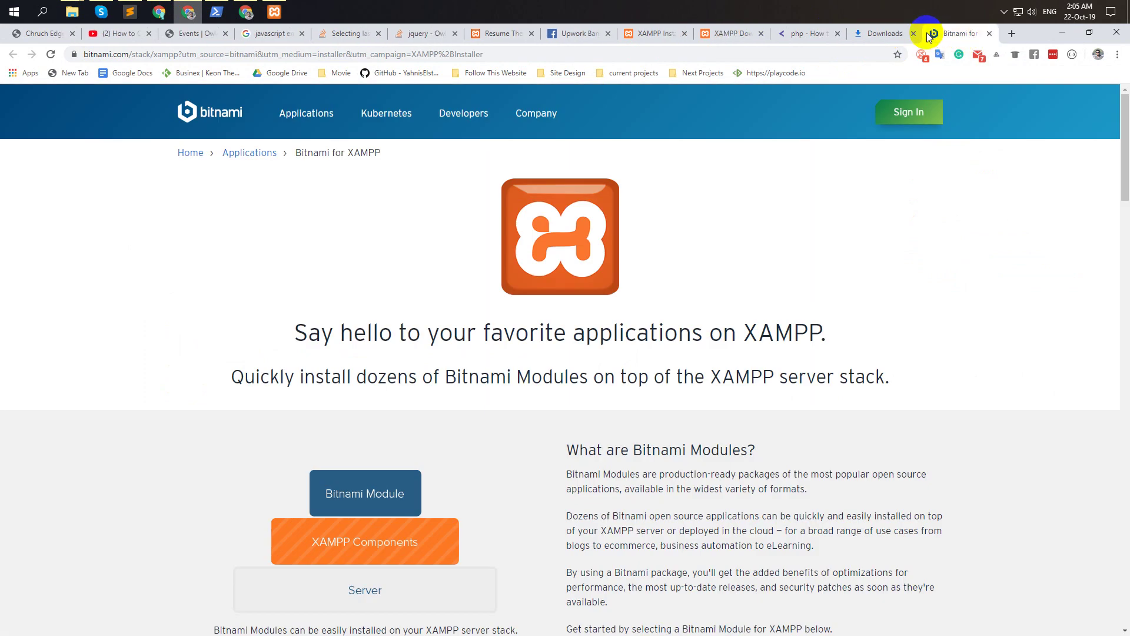
left_click(847, 56)
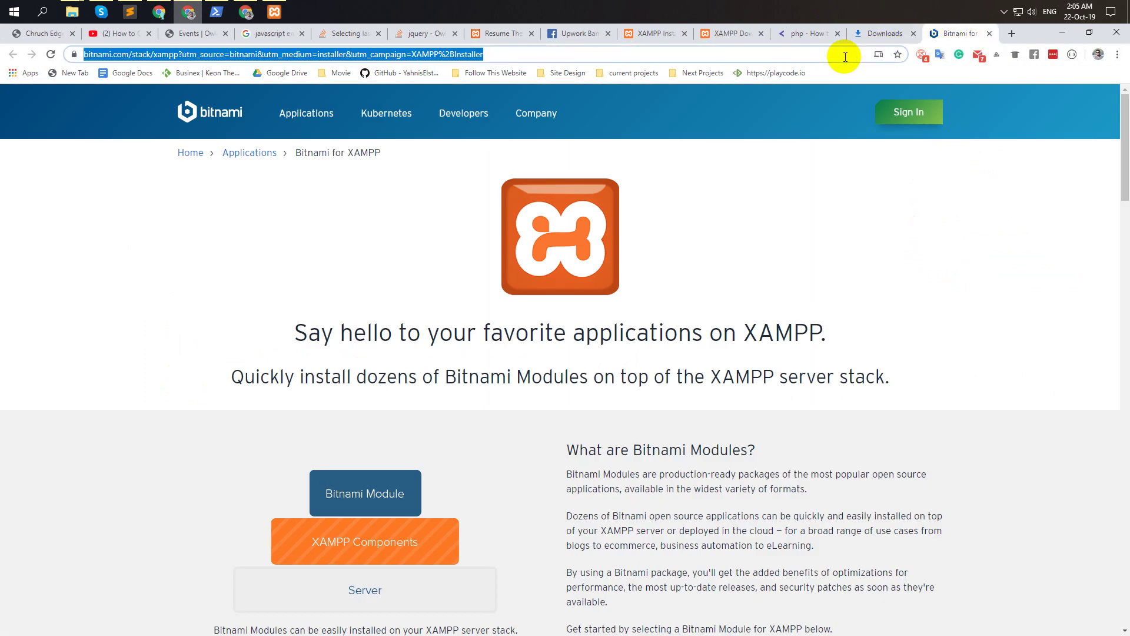
type("localhost")
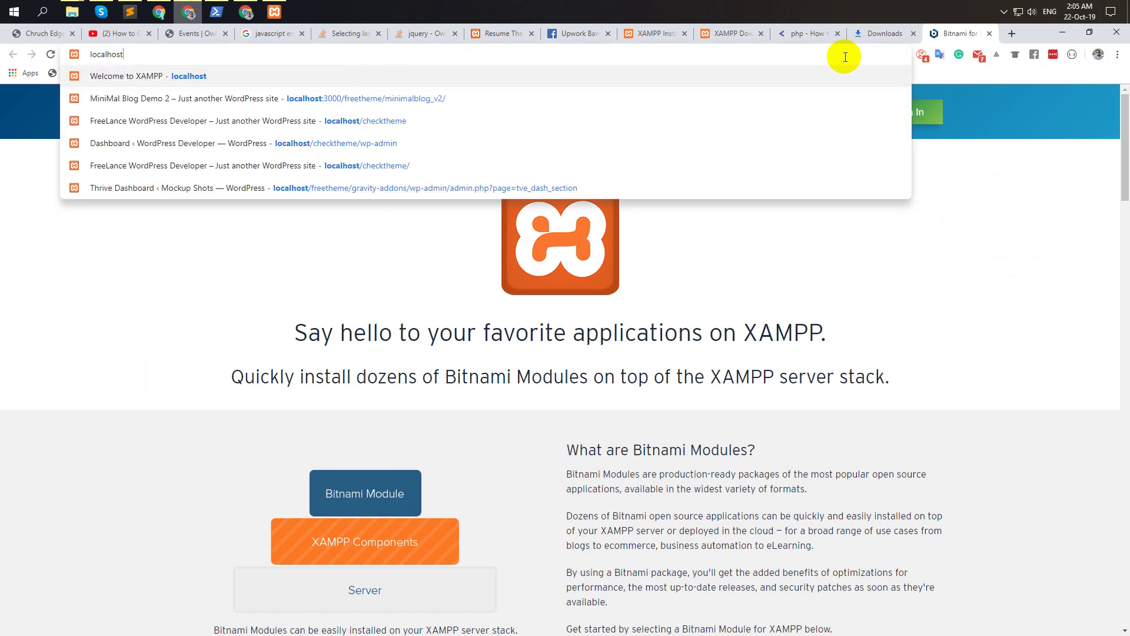
key("Return")
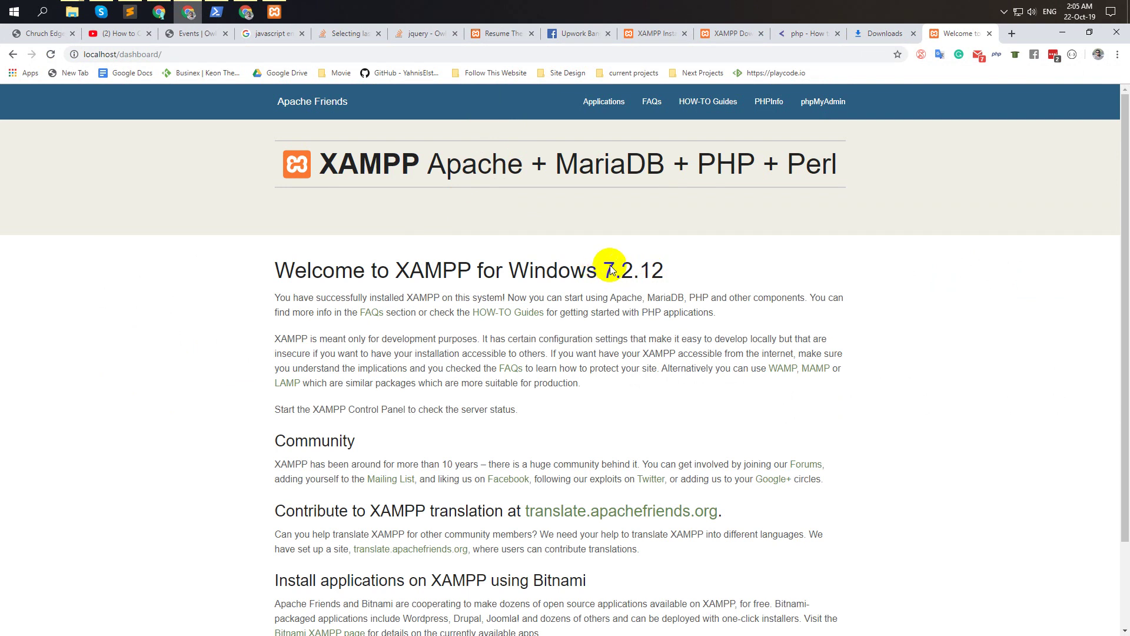
Check the XAMPP version number in the welcome heading of the localhost dashboard
mouse_move(619, 270)
left_mouse_down()
mouse_move(651, 277)
mouse_move(639, 277)
left_mouse_up()
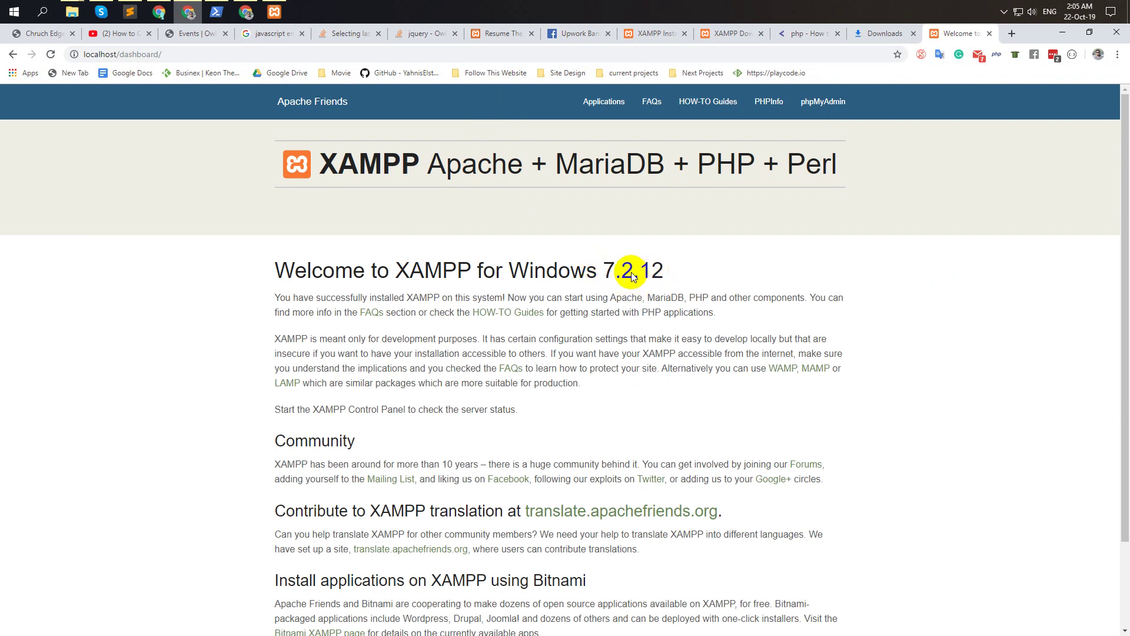
left_click(632, 277)
scroll(601, 247, "down", 2)
scroll(644, 229, "up", 2)
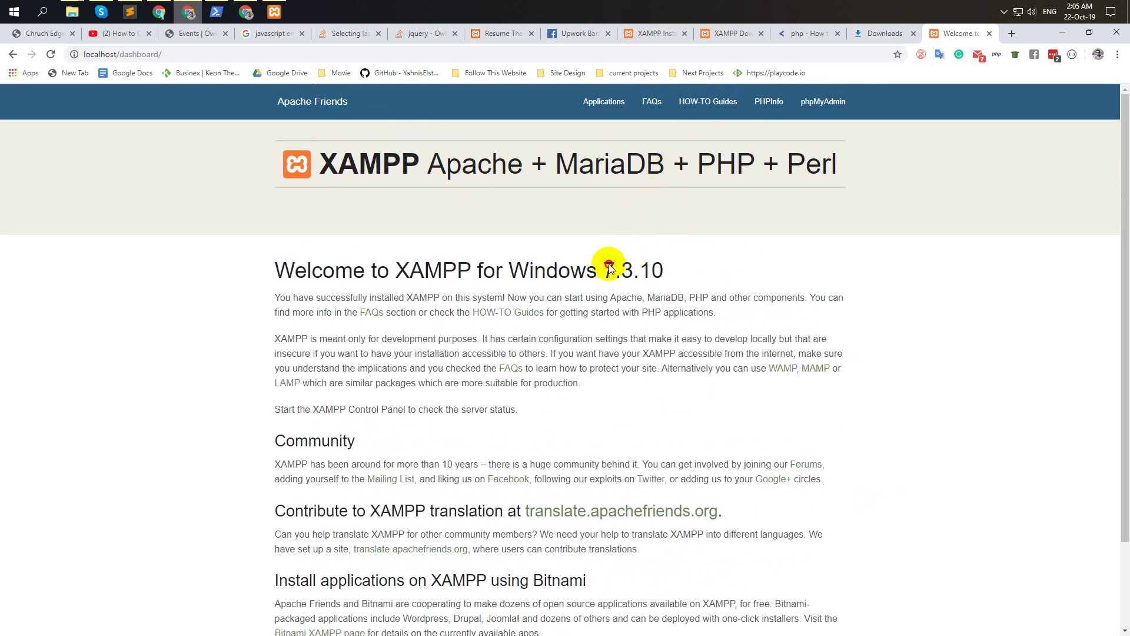
left_click_drag(604, 270, 639, 272)
left_click(775, 239)
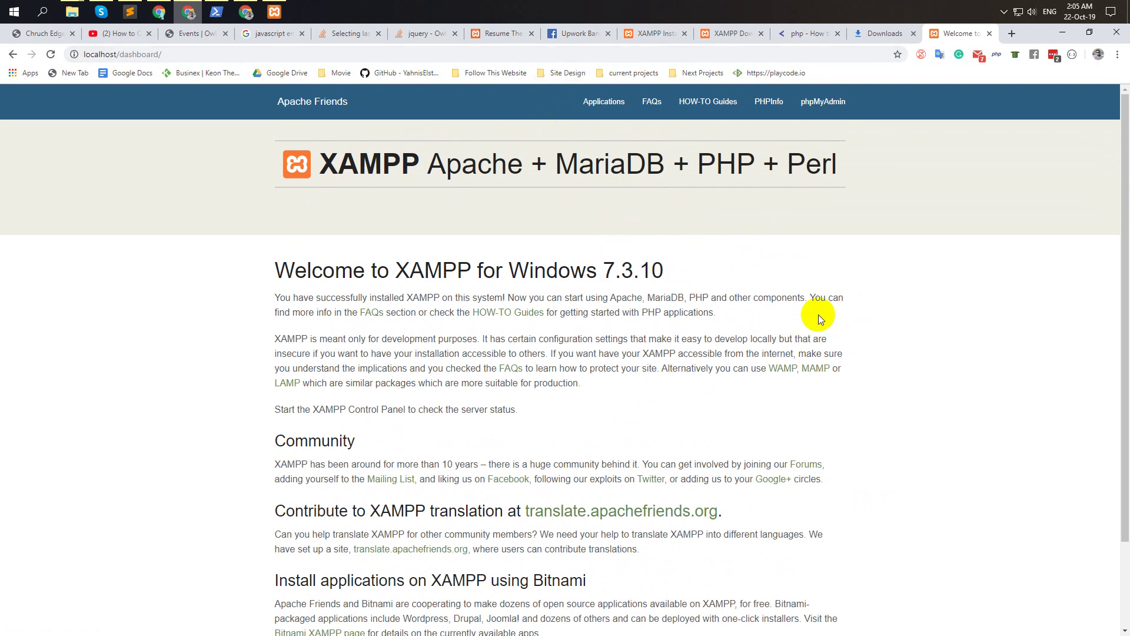
left_click(681, 55)
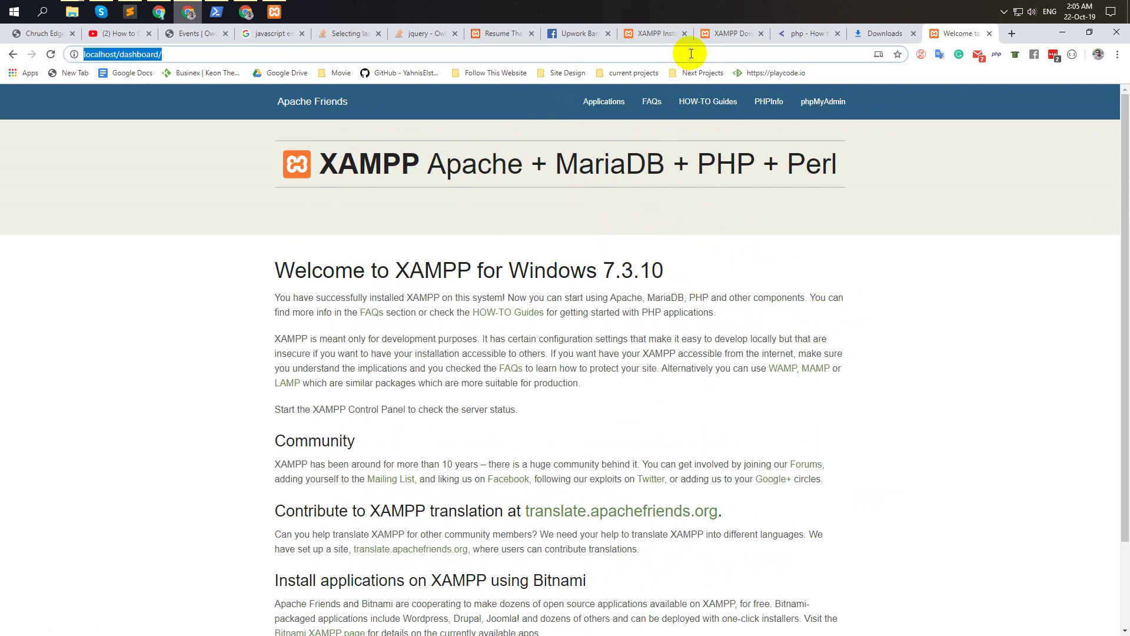
left_click(691, 54)
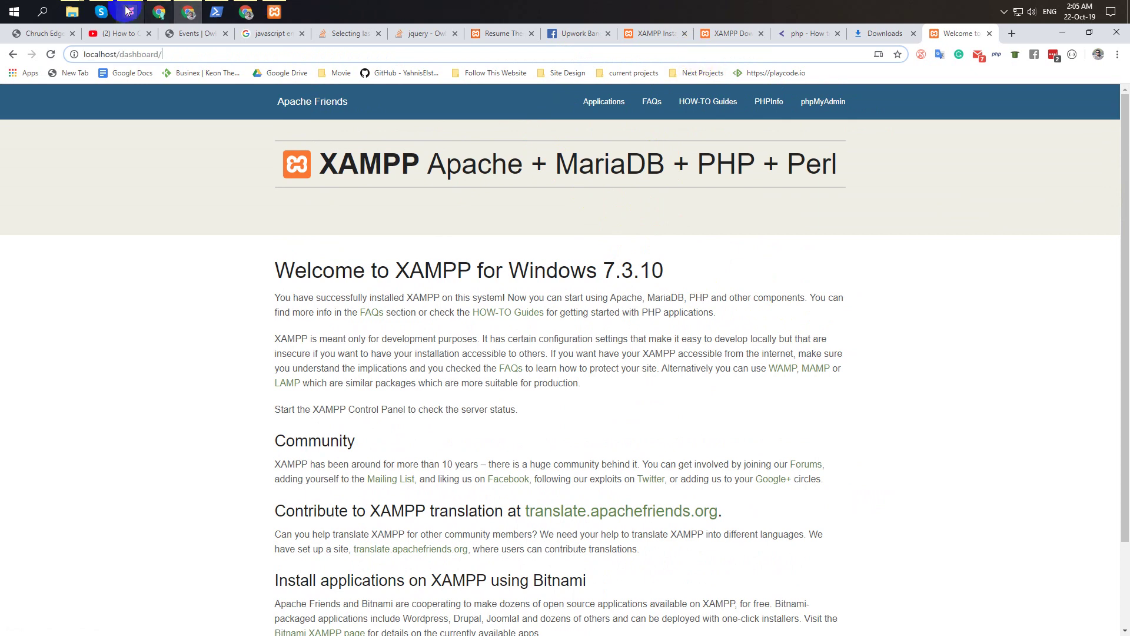
Switch to File Explorer, close the Projects (E:) window, and open websites\htdocs in the data window
mouse_move(72, 11)
left_click(118, 82)
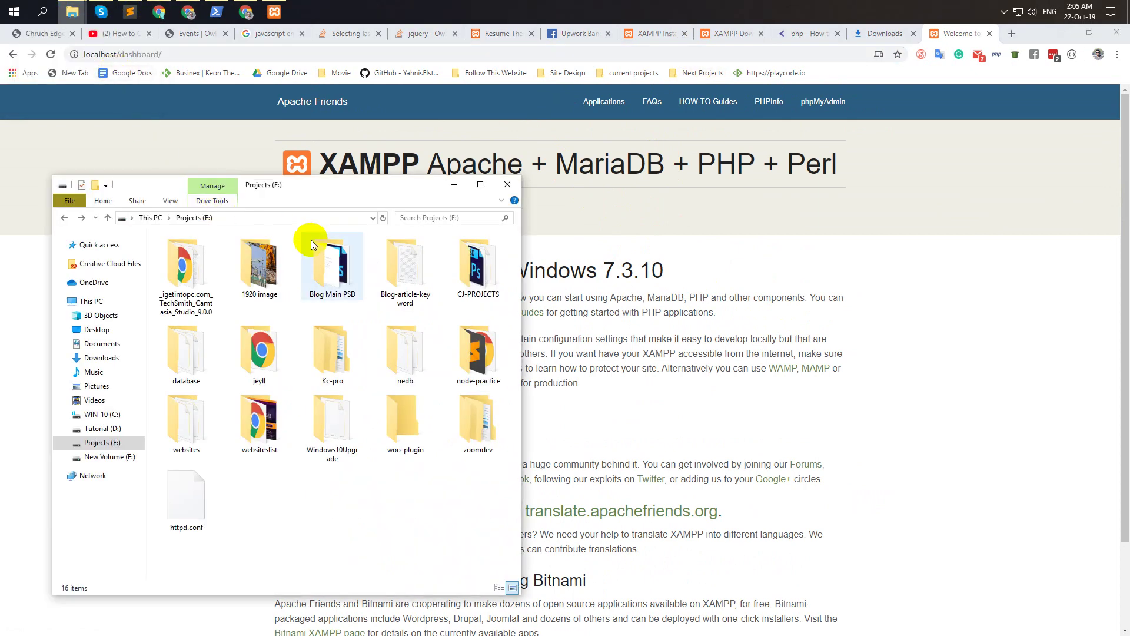
left_click(507, 185)
mouse_move(72, 12)
left_click(141, 53)
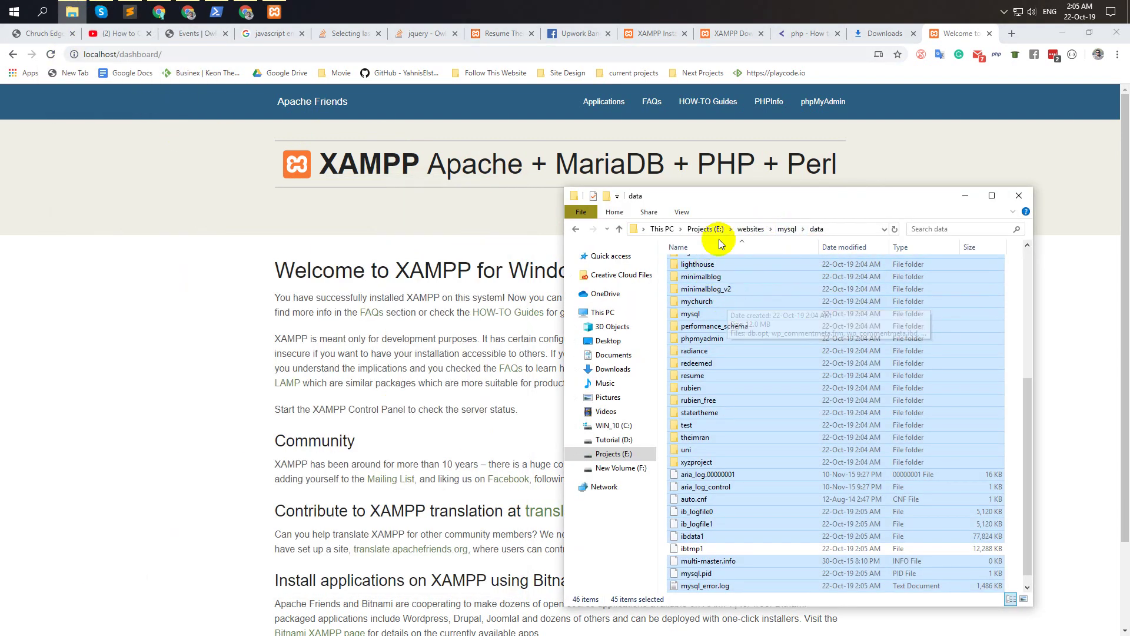
left_click(751, 229)
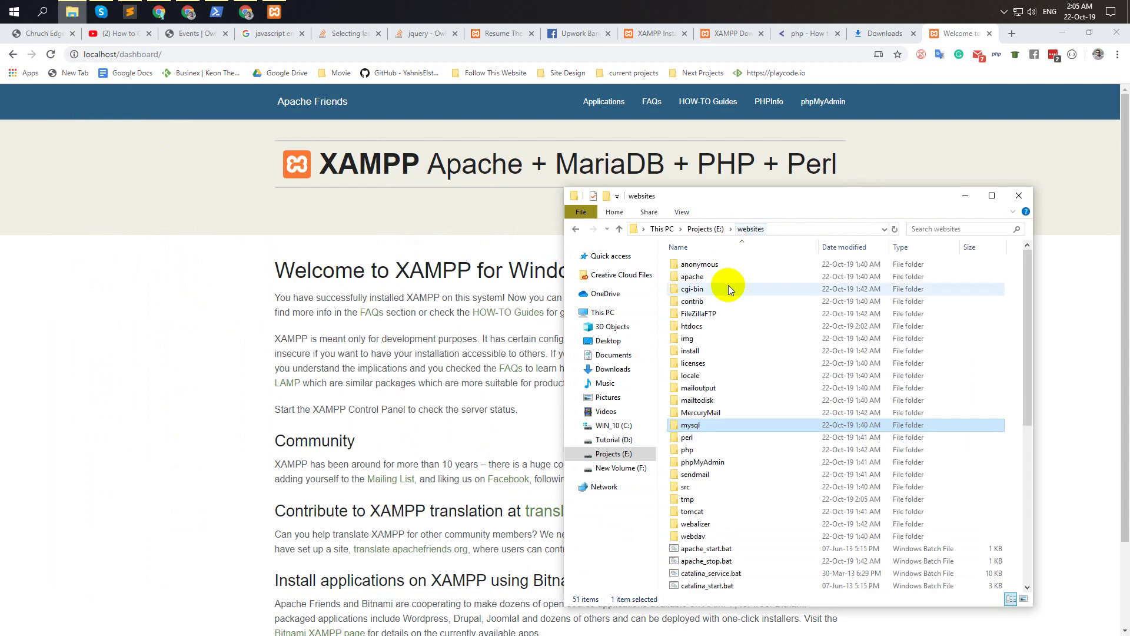
double_click(693, 330)
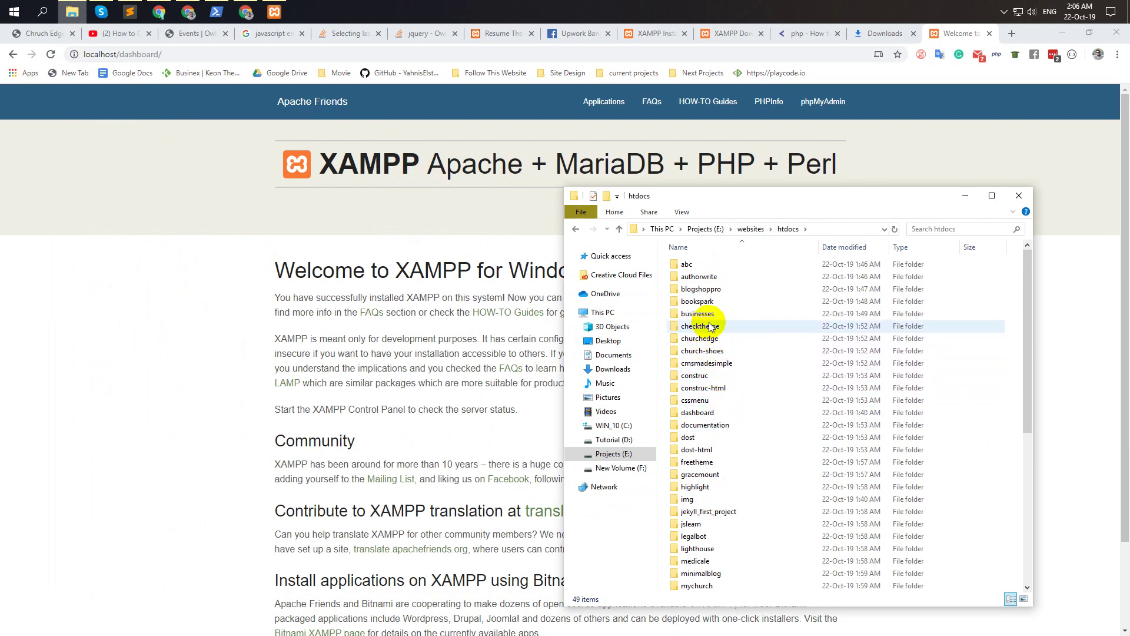
Switch to Chrome, load localhost/checktheme, and look through the site's front page down to its older posts and calendar
left_click(733, 292)
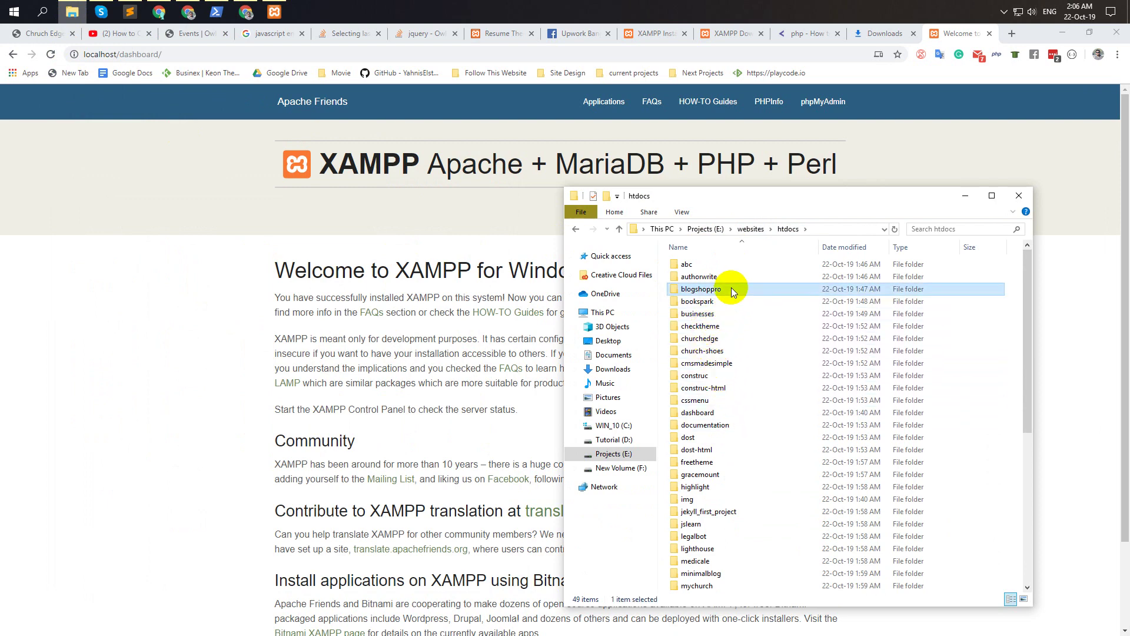
left_click(840, 56)
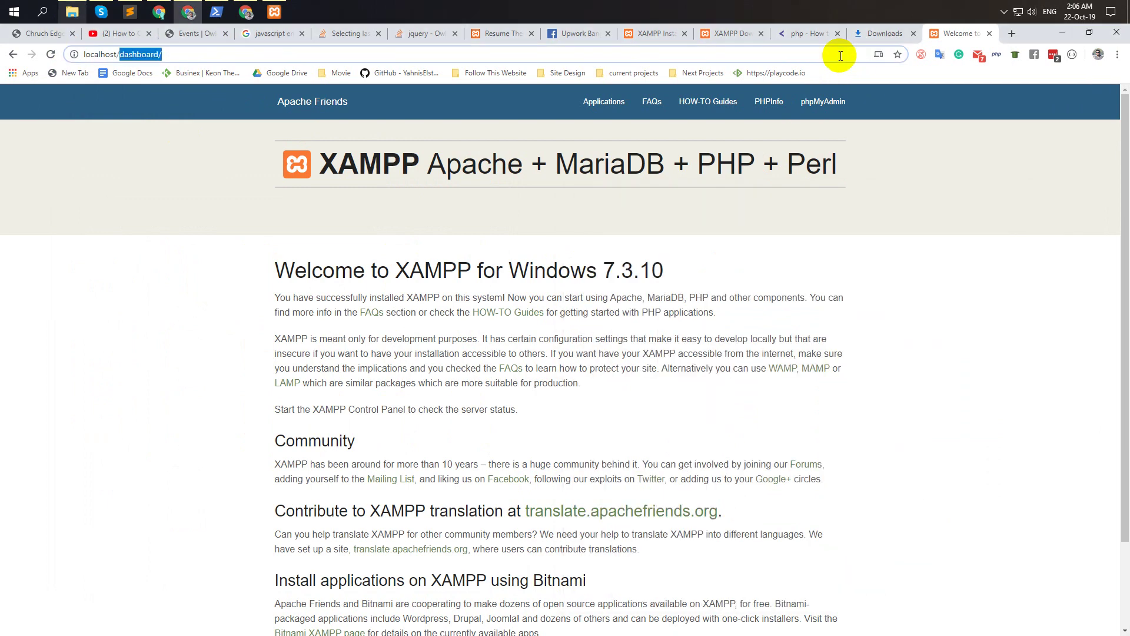
type("checktheme")
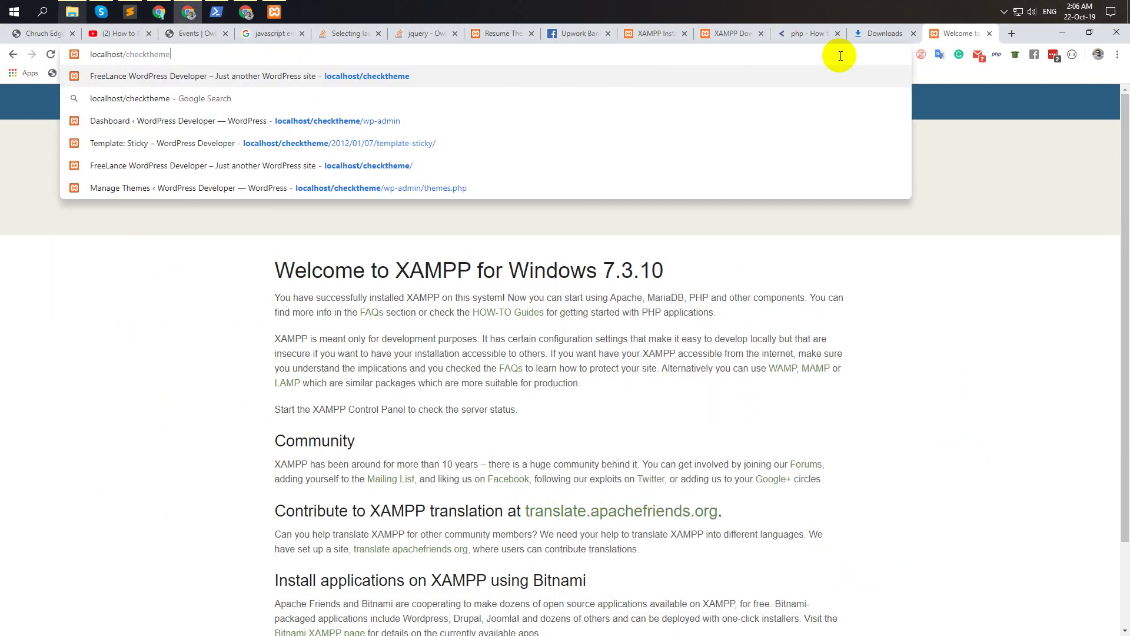
key("Return")
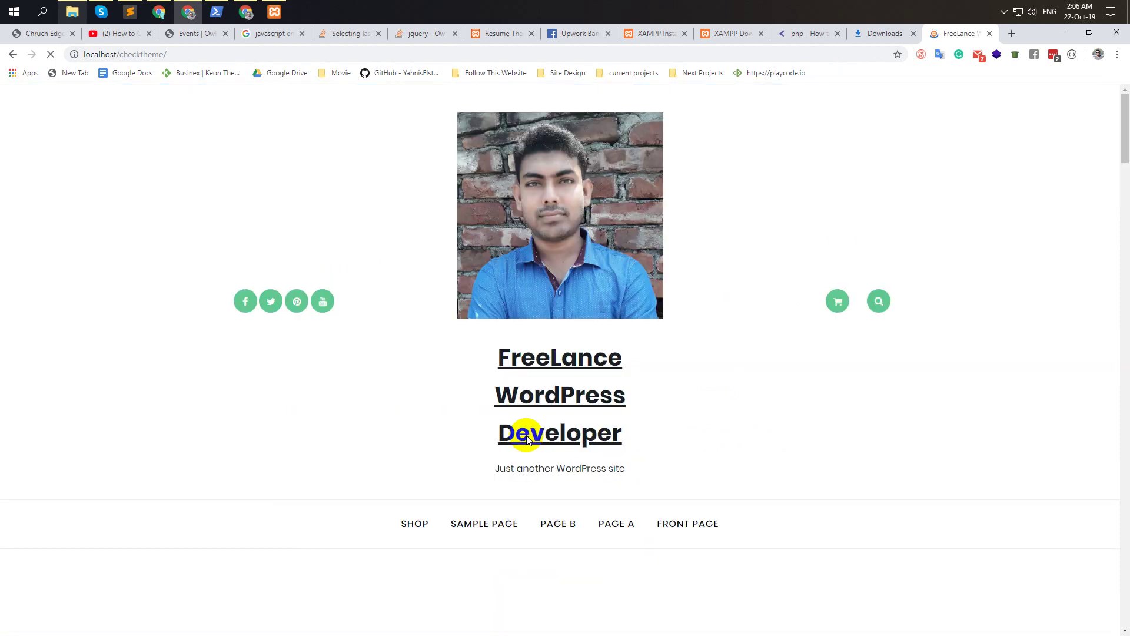
scroll(792, 270, "down", 10)
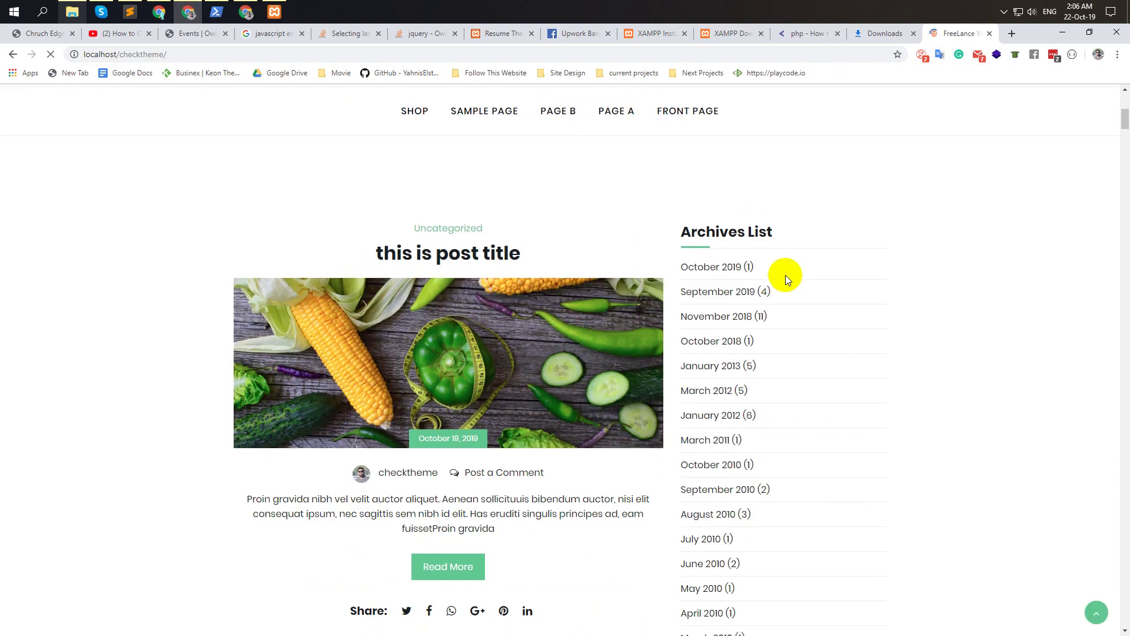
scroll(825, 290, "down", 8)
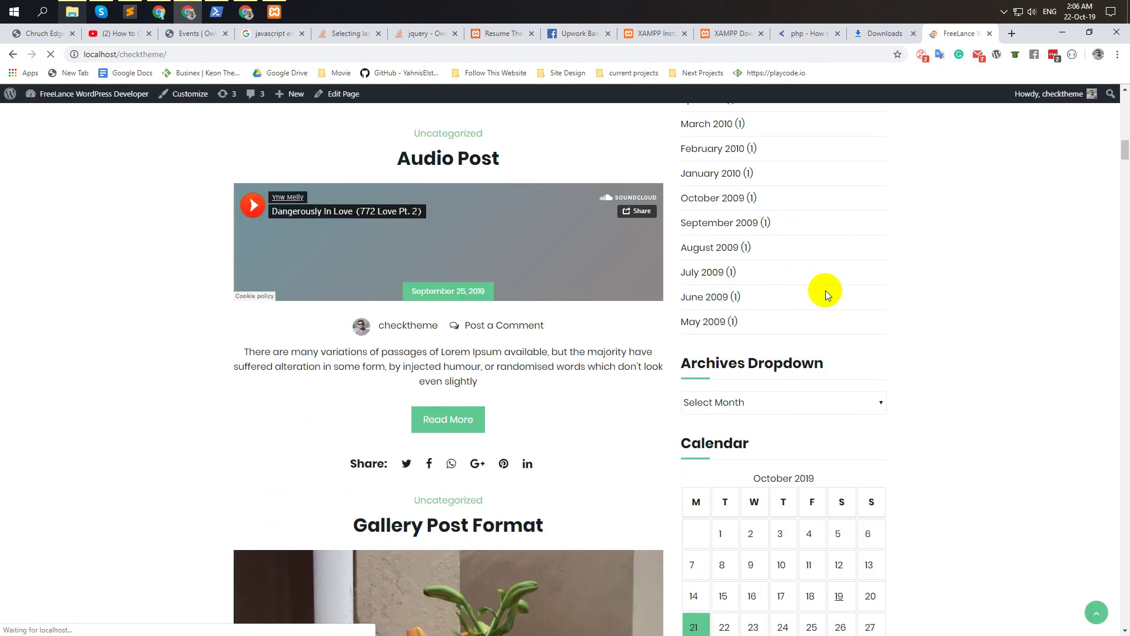